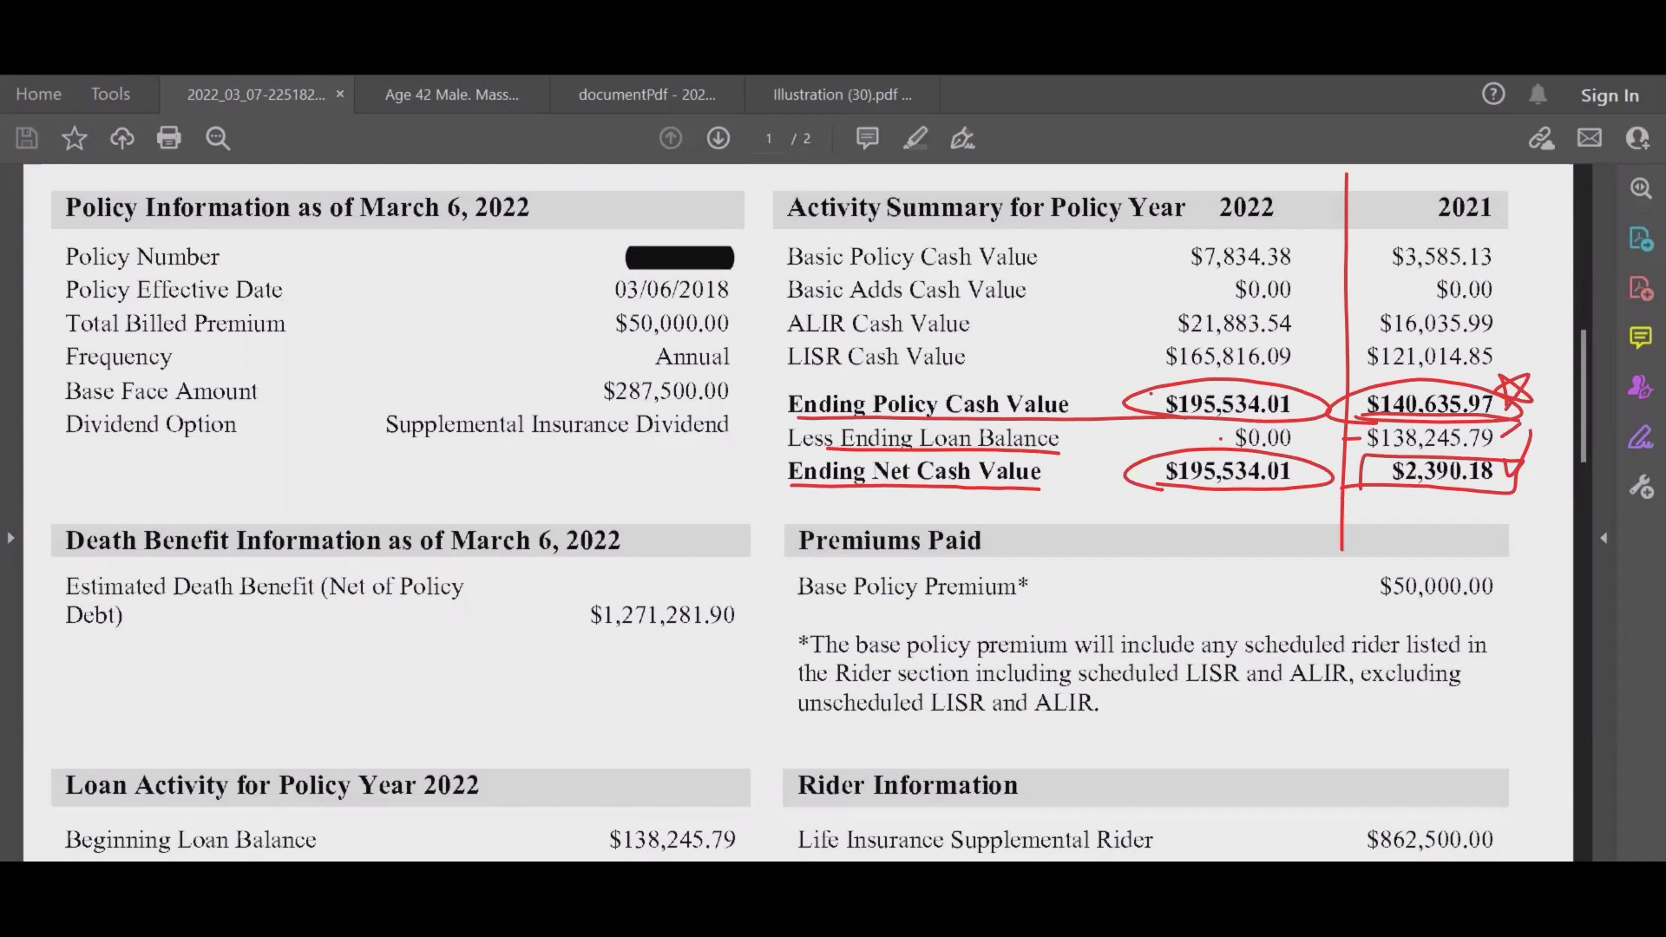
Mark the 2021 Ending Policy Cash Value with a "%" note and a star, and strike through the 2022 Ending Loan Balance.
mouse_move(1371, 385)
mouse_down()
mouse_move(1380, 290)
mouse_move(1425, 329)
mouse_up()
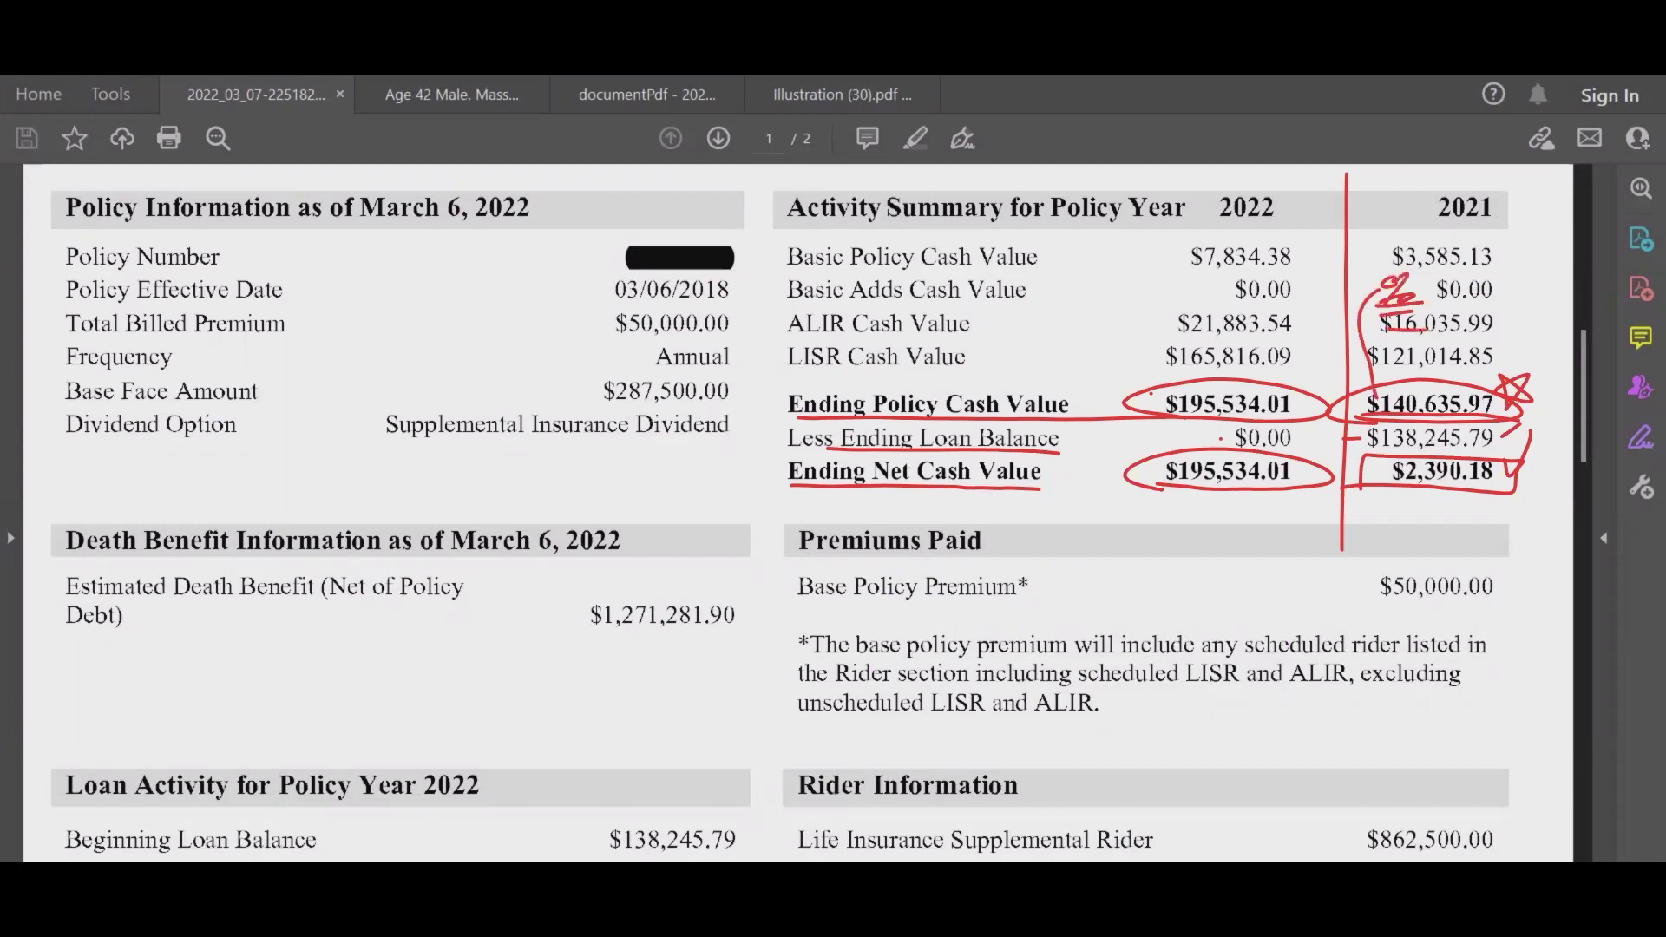
drag(1414, 392, 1446, 363)
drag(1298, 473, 1332, 421)
mouse_move(1344, 434)
mouse_down()
mouse_move(1234, 437)
mouse_move(1331, 457)
mouse_up()
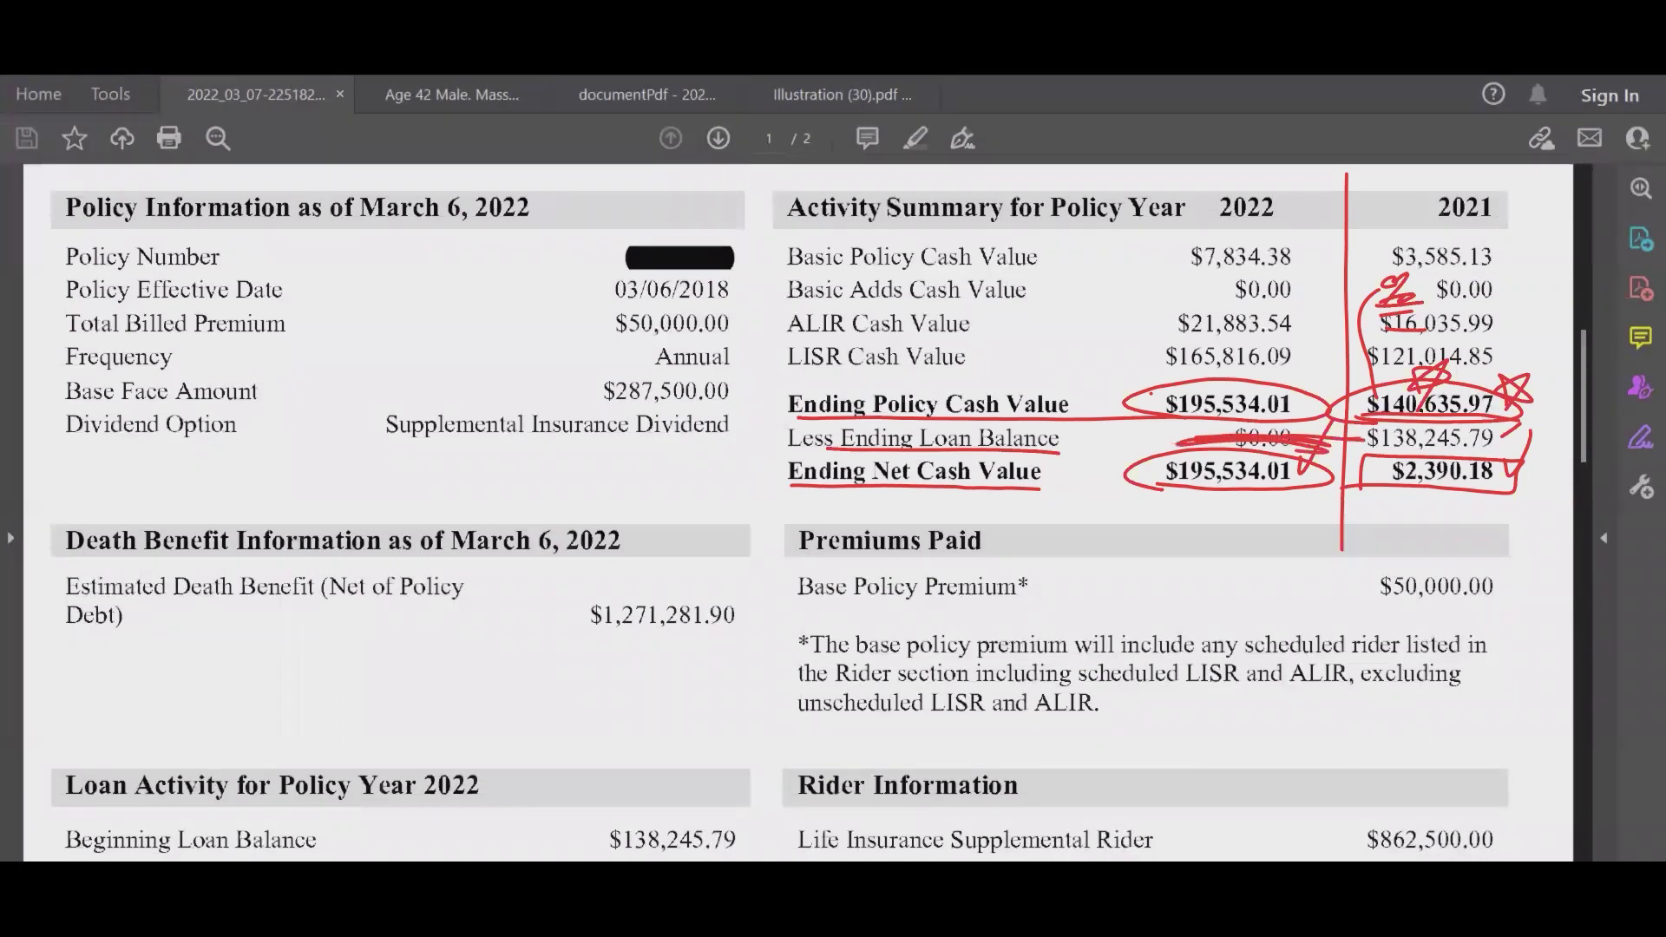
Draw arrows linking the 2022 Ending Policy Cash Value and Ending Net Cash Value, and clear all pen markings from the page.
mouse_move(1120, 380)
mouse_down()
mouse_move(1130, 391)
mouse_move(1168, 308)
mouse_up()
drag(1368, 426, 1378, 469)
mouse_move(1167, 390)
mouse_down()
mouse_move(1082, 442)
mouse_move(1154, 467)
mouse_move(1095, 490)
mouse_up()
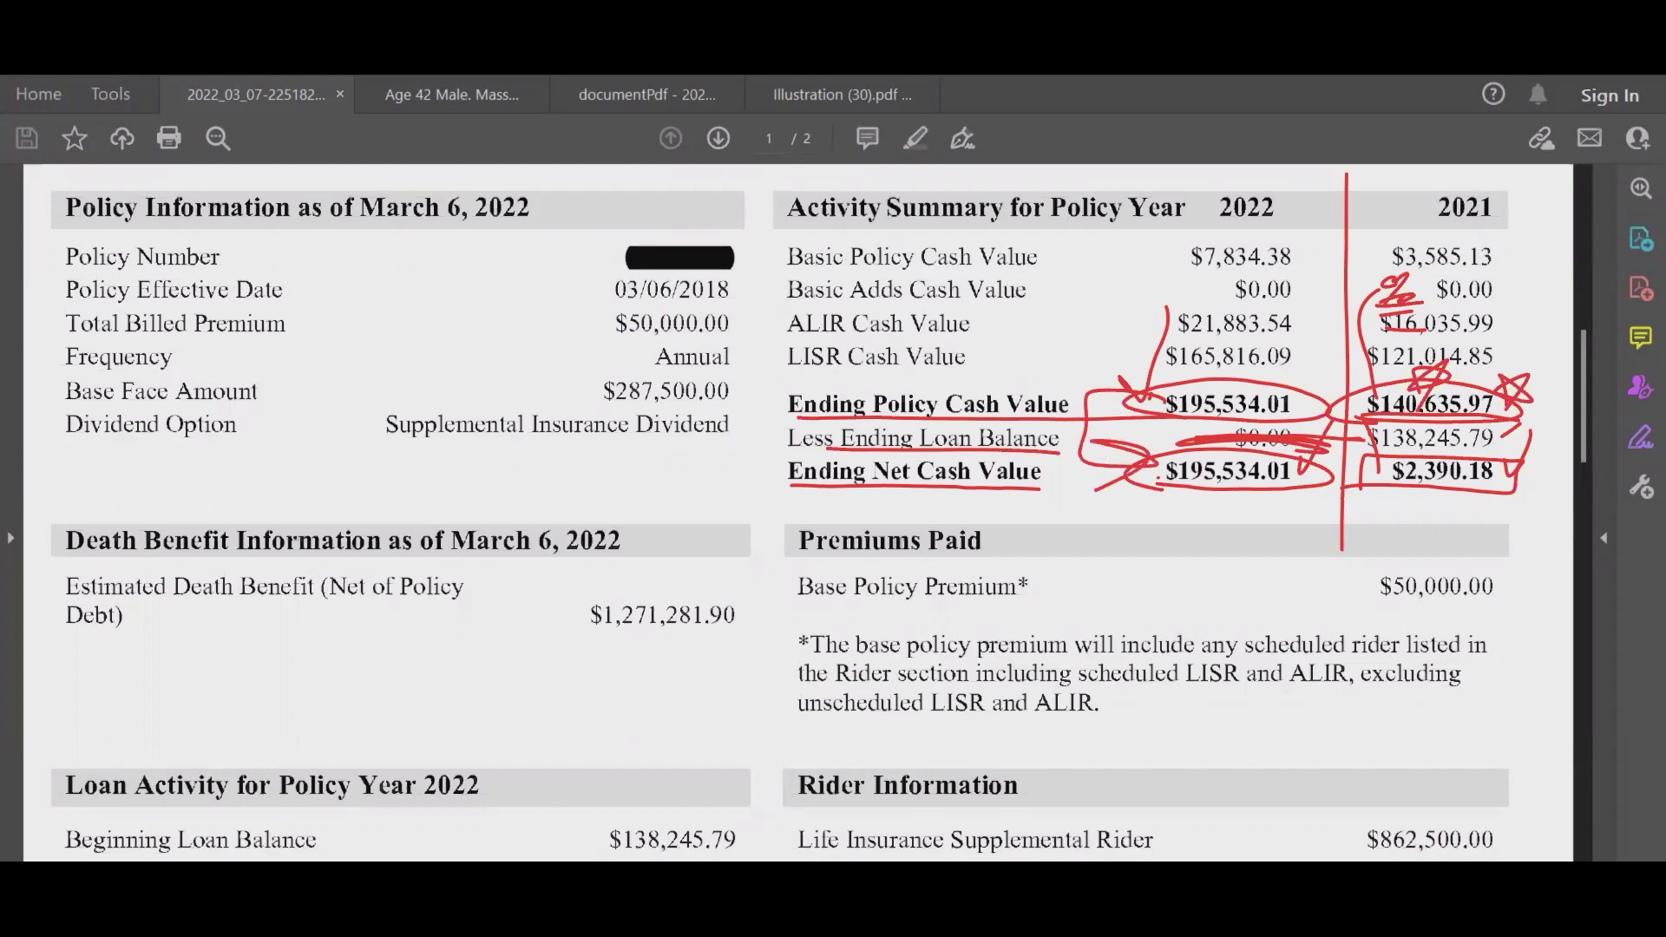
key(Escape)
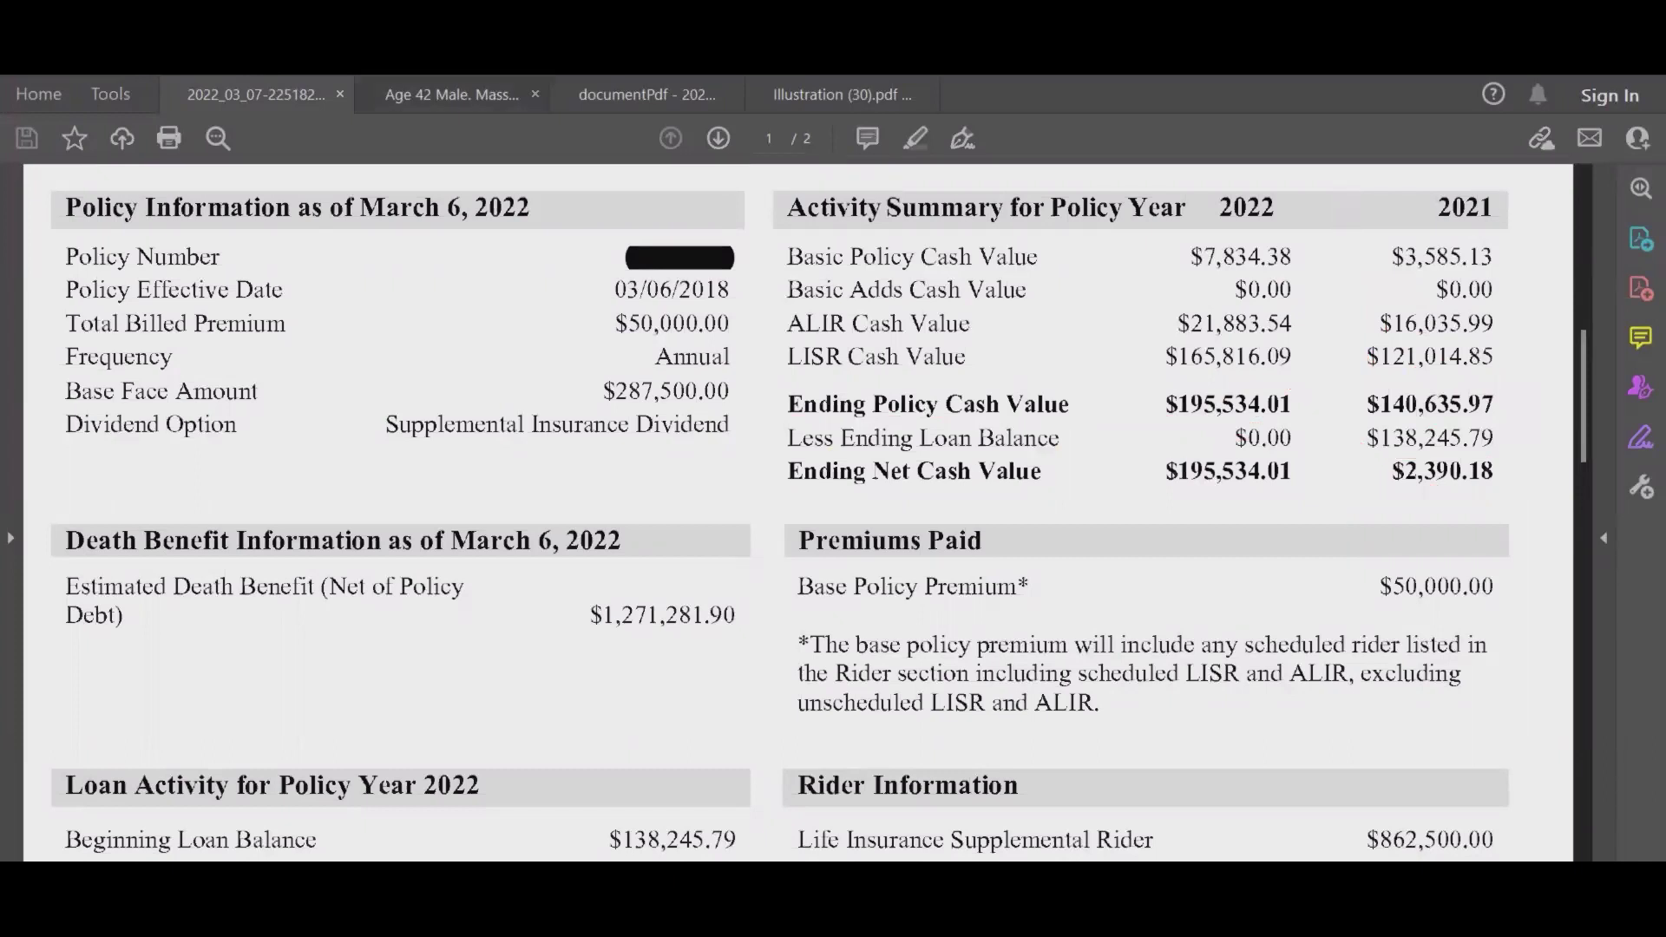
Switch to the Age 42 Male MassMutual Premium Offset PDF and underline year 5, Annual Outlay and Annual Net Outlay.
key(ctrl+Tab)
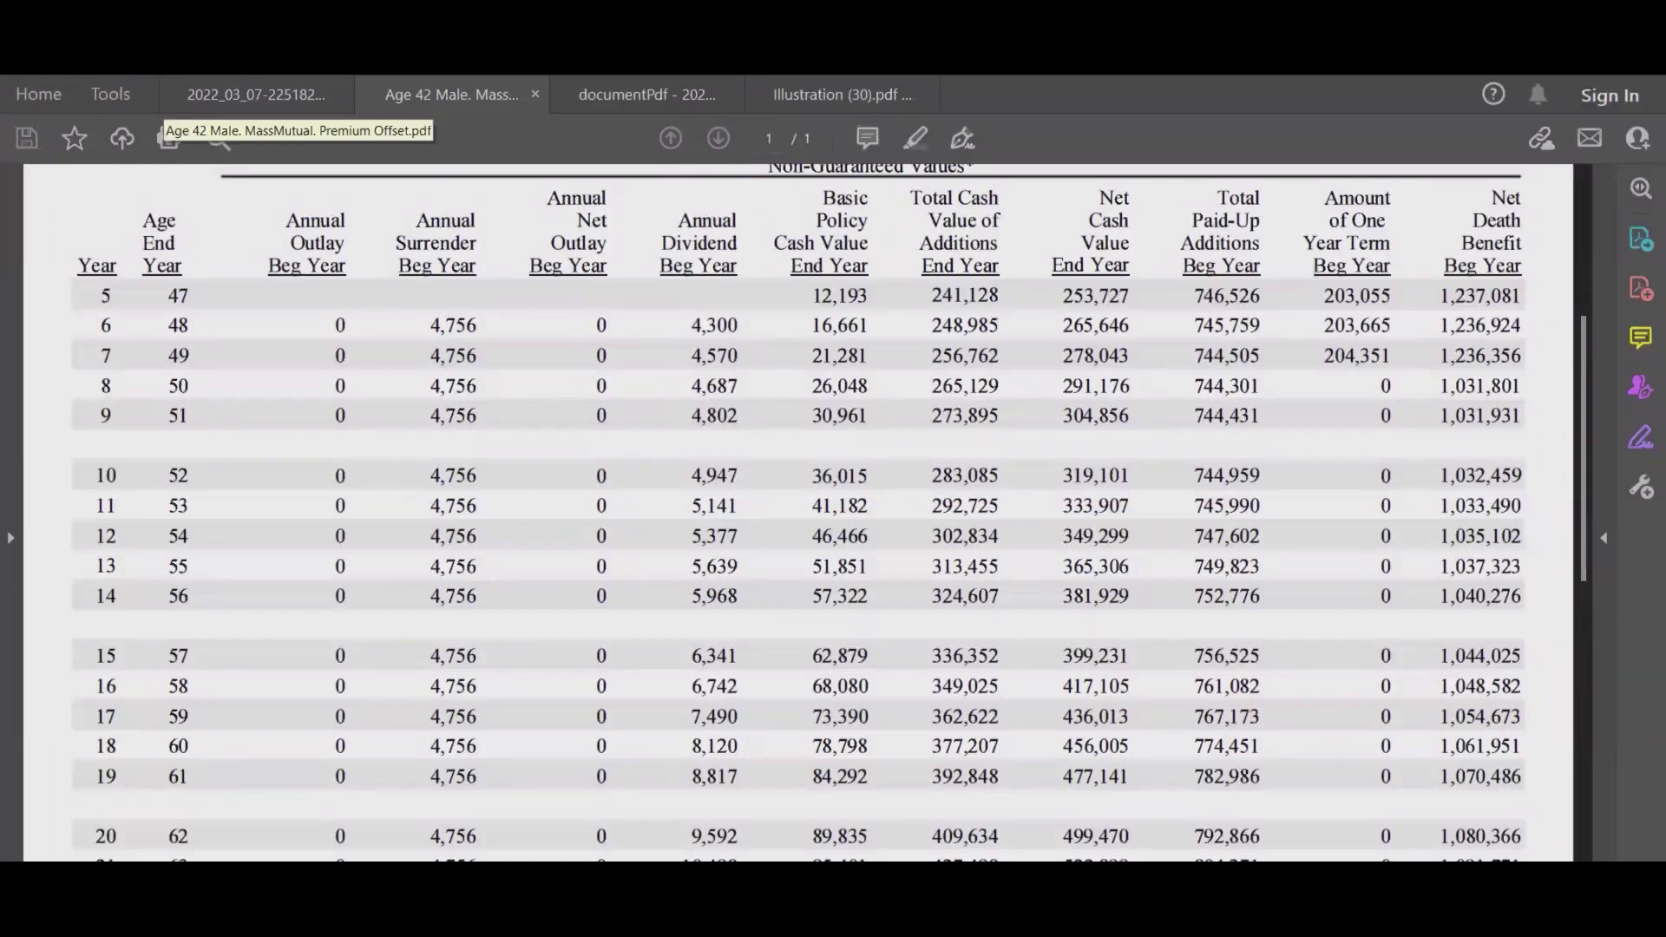
drag(87, 310, 134, 306)
drag(293, 295, 344, 296)
drag(540, 292, 599, 293)
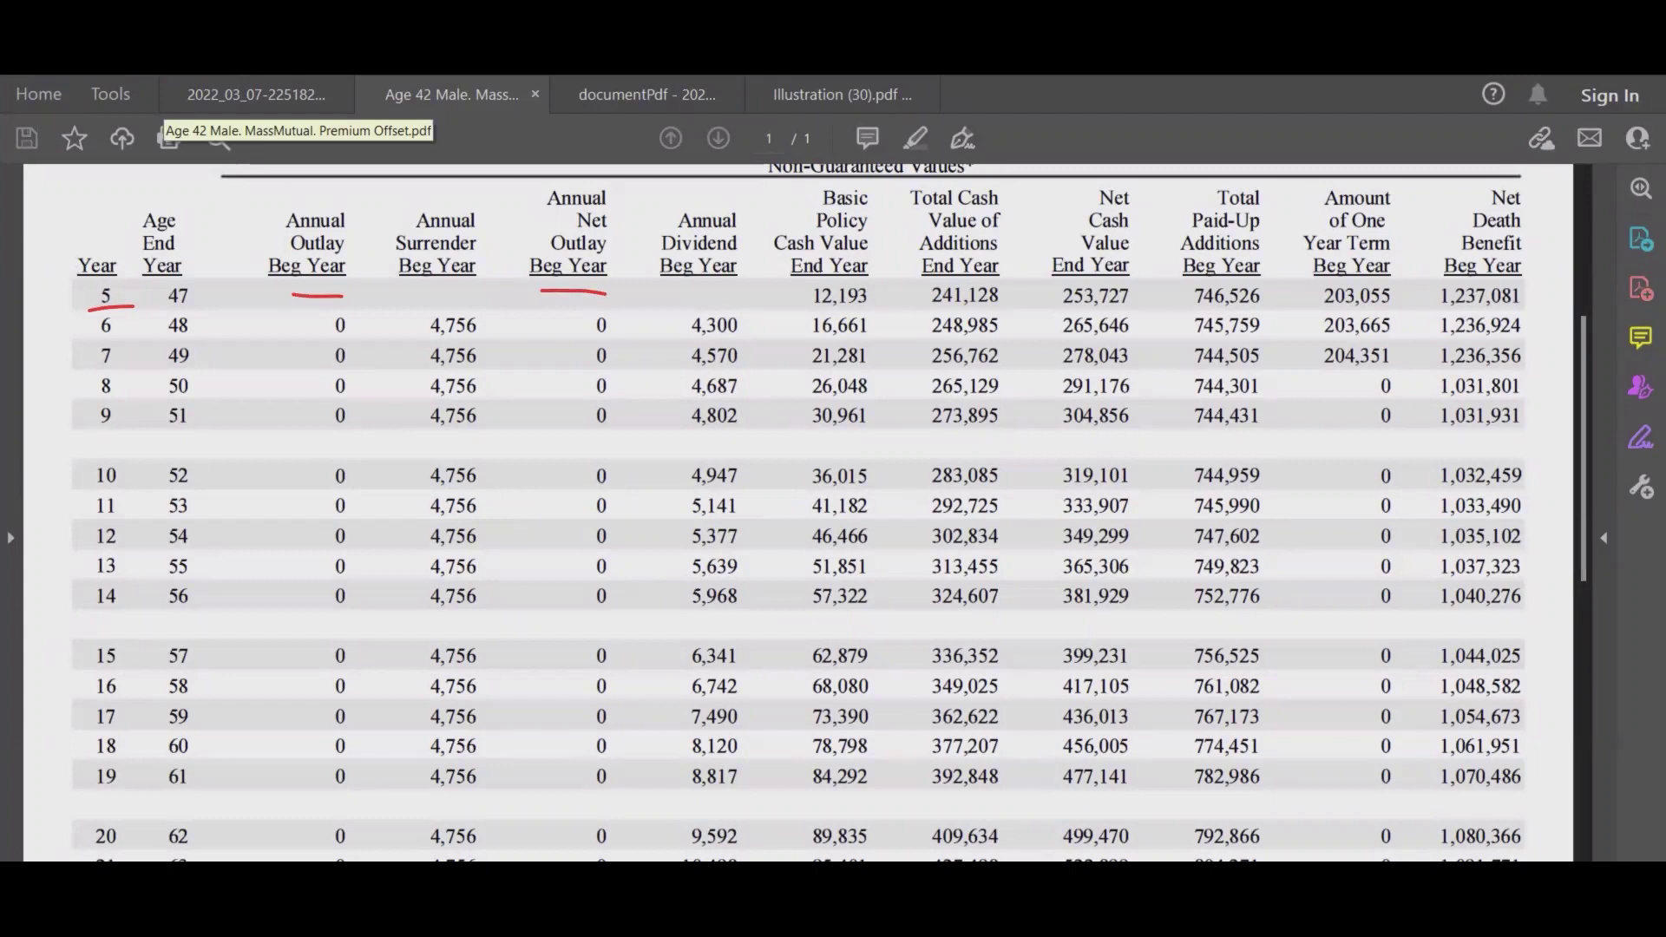
Box the Net Cash Value heading, circle its year 5 figure, and box the Net Death Benefit heading with its year 5 figure.
mouse_move(1140, 181)
mouse_down()
mouse_move(1142, 269)
mouse_move(1042, 275)
mouse_move(1049, 191)
mouse_move(1167, 186)
mouse_up()
mouse_move(1141, 278)
mouse_down()
mouse_move(1040, 293)
mouse_move(1164, 297)
mouse_move(1130, 277)
mouse_up()
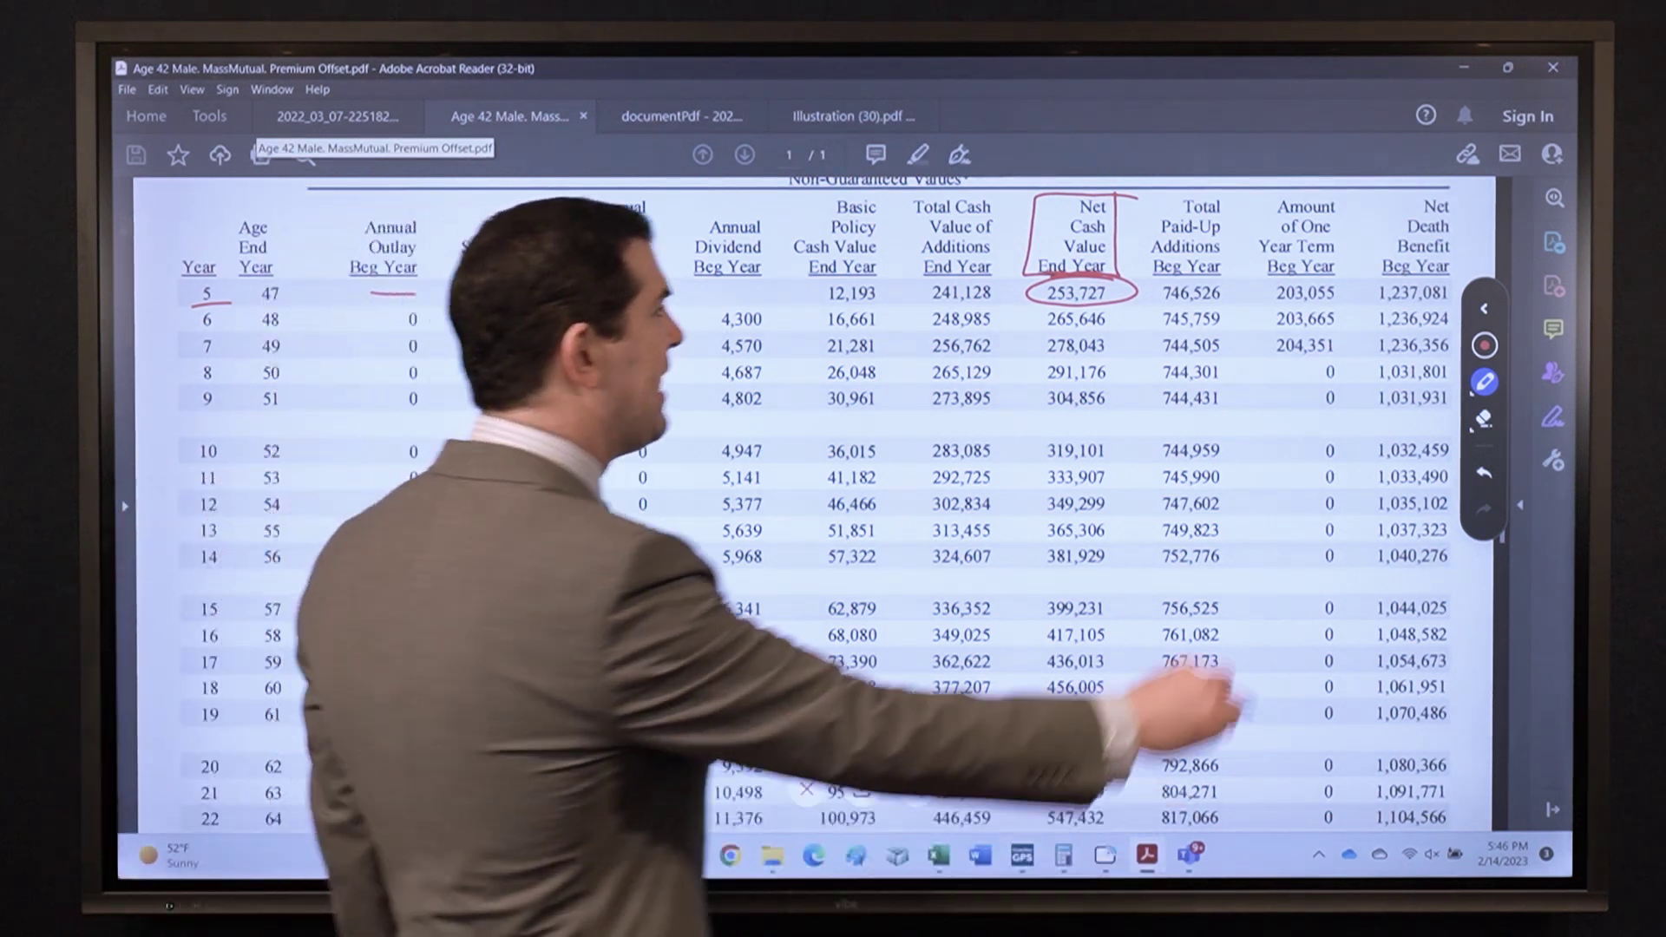
mouse_move(1468, 192)
mouse_down()
mouse_move(1370, 261)
mouse_move(1469, 193)
mouse_up()
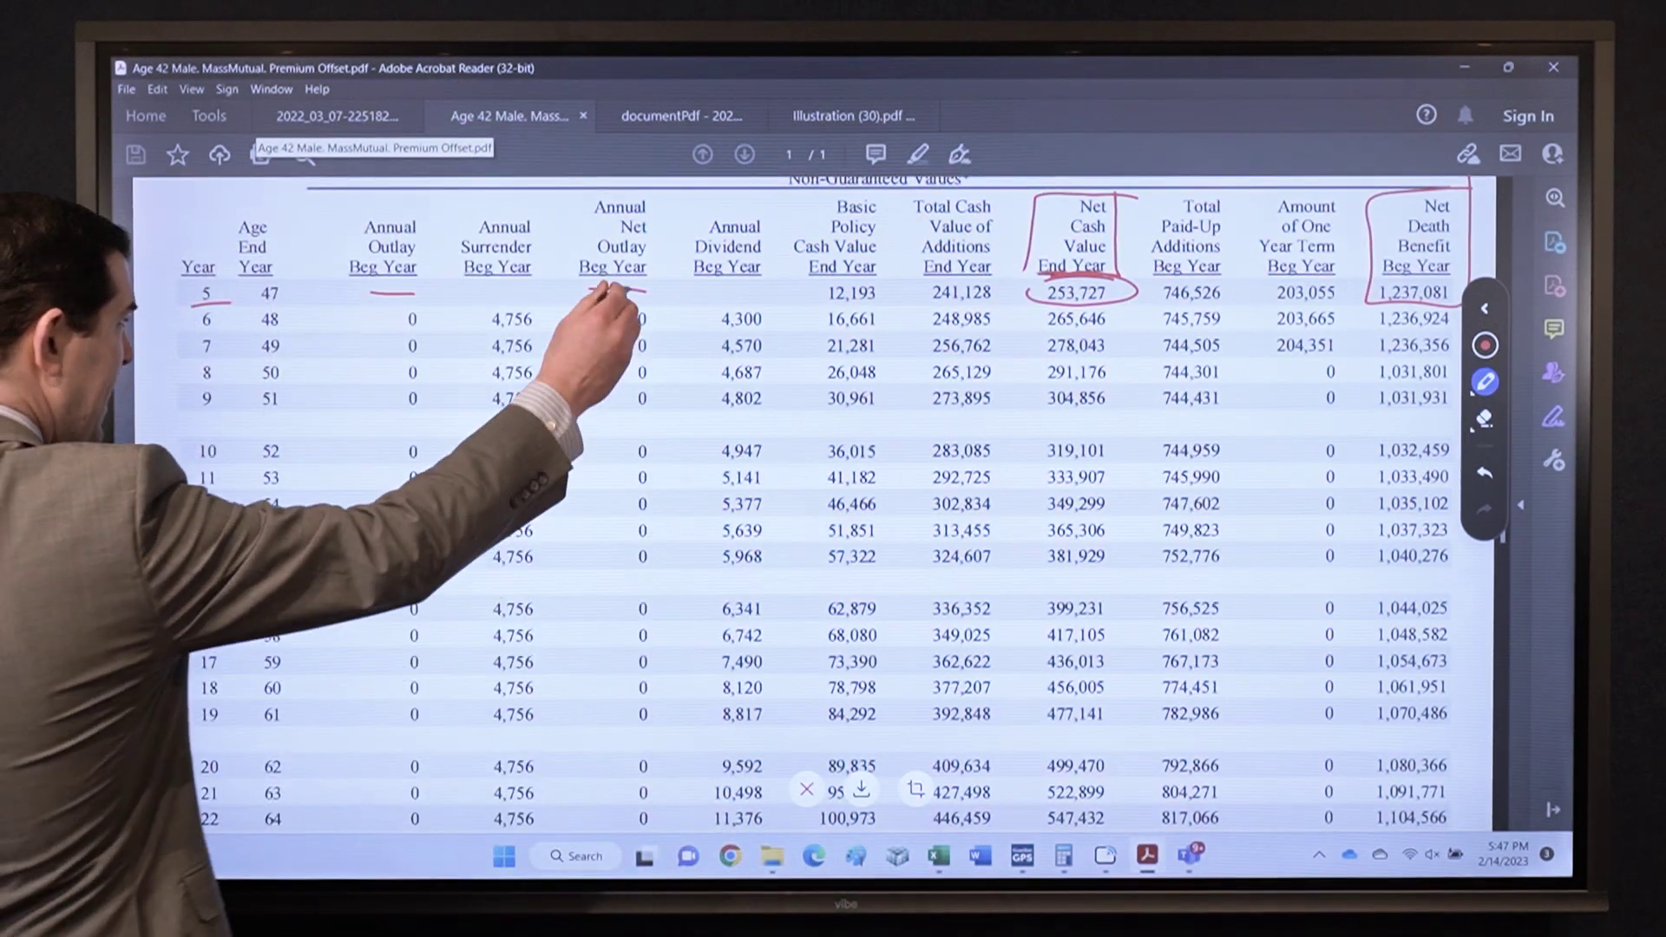
Draw a wavy line down the Annual Net Outlay zeros and mark the year 14 row across to its boxed Net Cash Value.
mouse_move(649, 314)
mouse_down()
mouse_move(627, 332)
mouse_move(638, 486)
mouse_move(616, 670)
mouse_up()
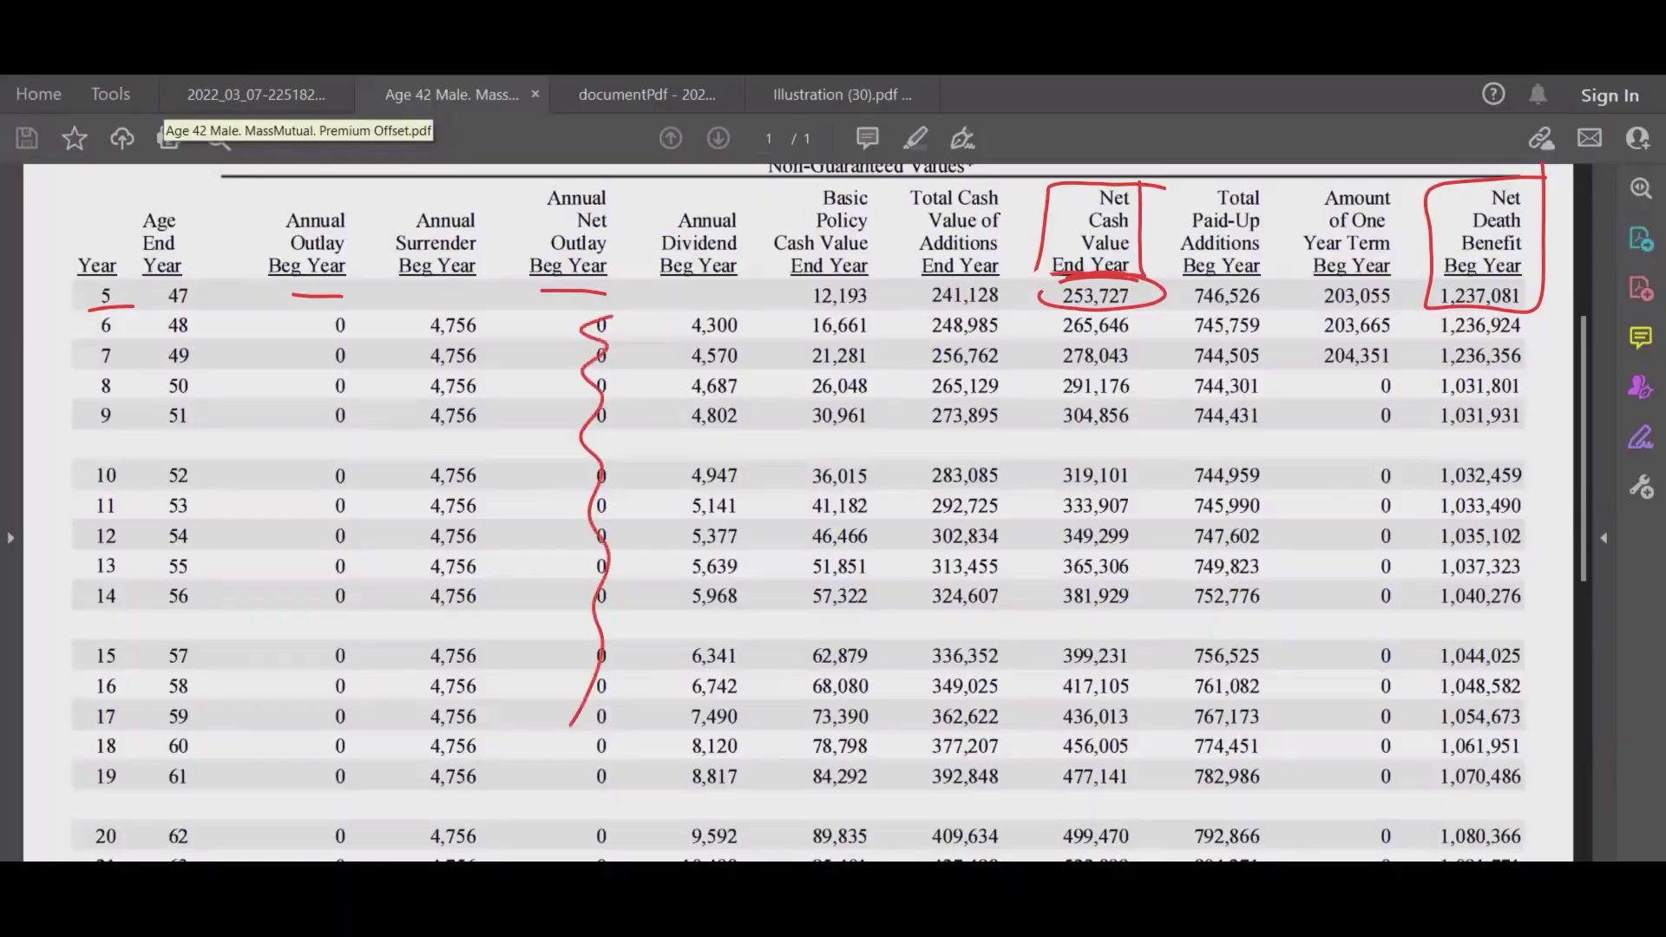
mouse_move(78, 620)
mouse_down()
mouse_move(213, 618)
mouse_move(205, 634)
mouse_move(1141, 613)
mouse_move(1061, 582)
mouse_move(1057, 610)
mouse_up()
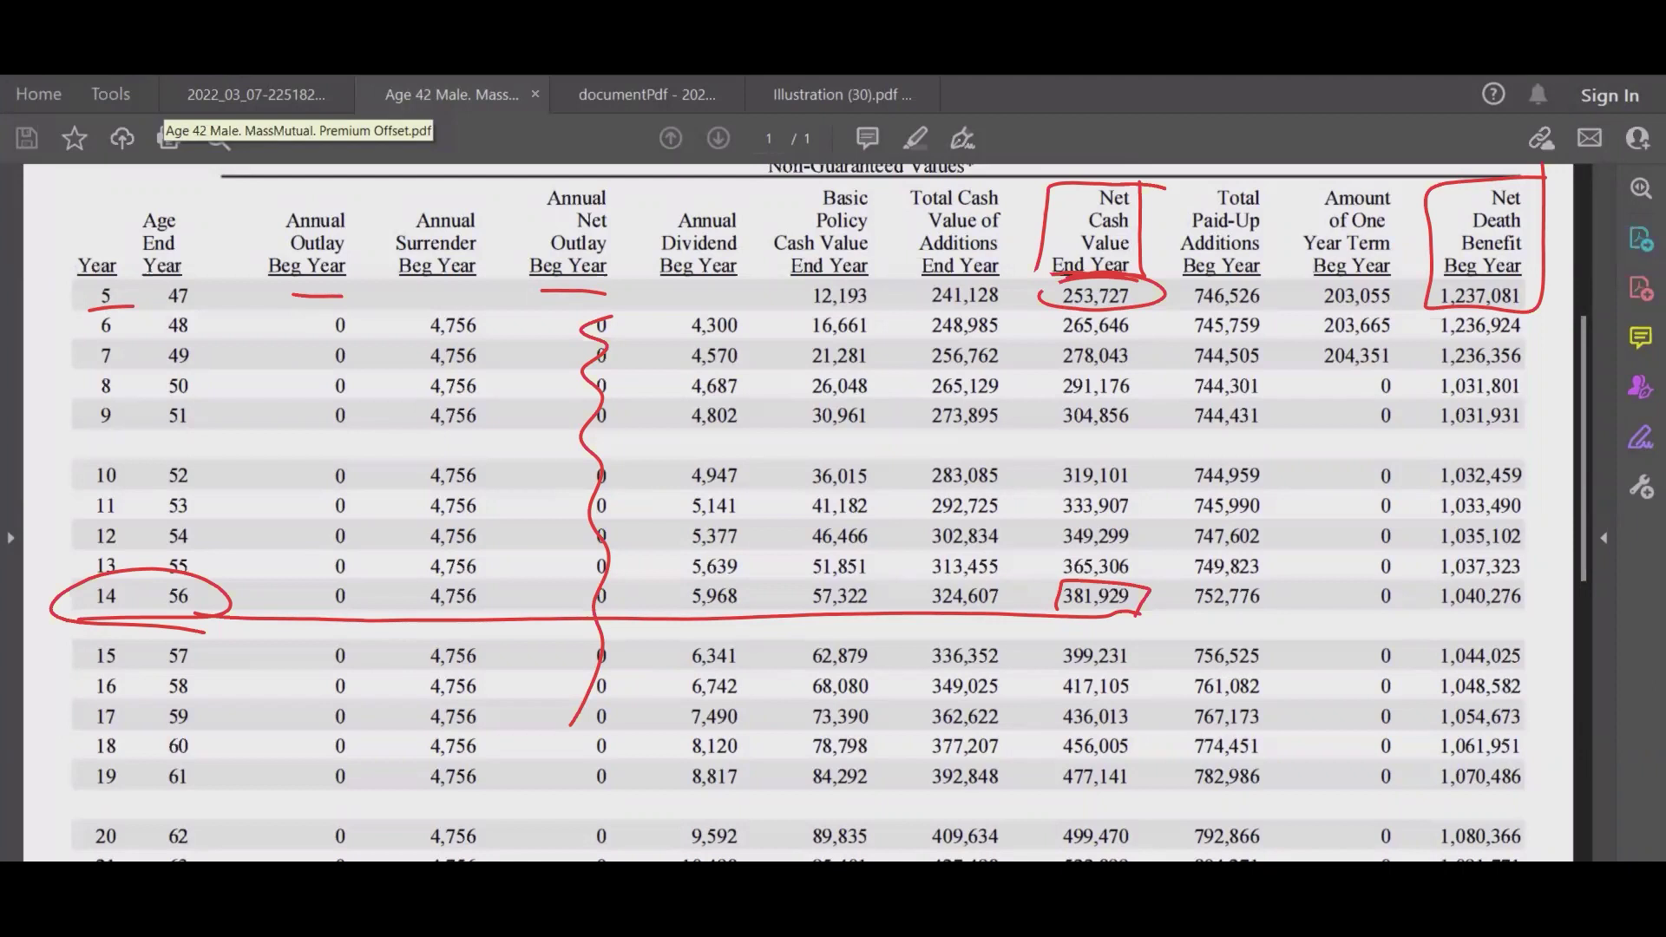
Tick and underline the Net Cash Value figures from year 5 down towards year 12, and clear all pen markings.
drag(1154, 283, 1136, 416)
drag(1059, 340, 1148, 335)
drag(1065, 368, 1155, 362)
drag(1076, 404, 1167, 391)
drag(1059, 434, 1166, 429)
drag(1072, 491, 1164, 497)
mouse_move(1048, 518)
mouse_down()
mouse_move(1139, 518)
mouse_move(1142, 546)
mouse_up()
drag(1054, 580, 1139, 582)
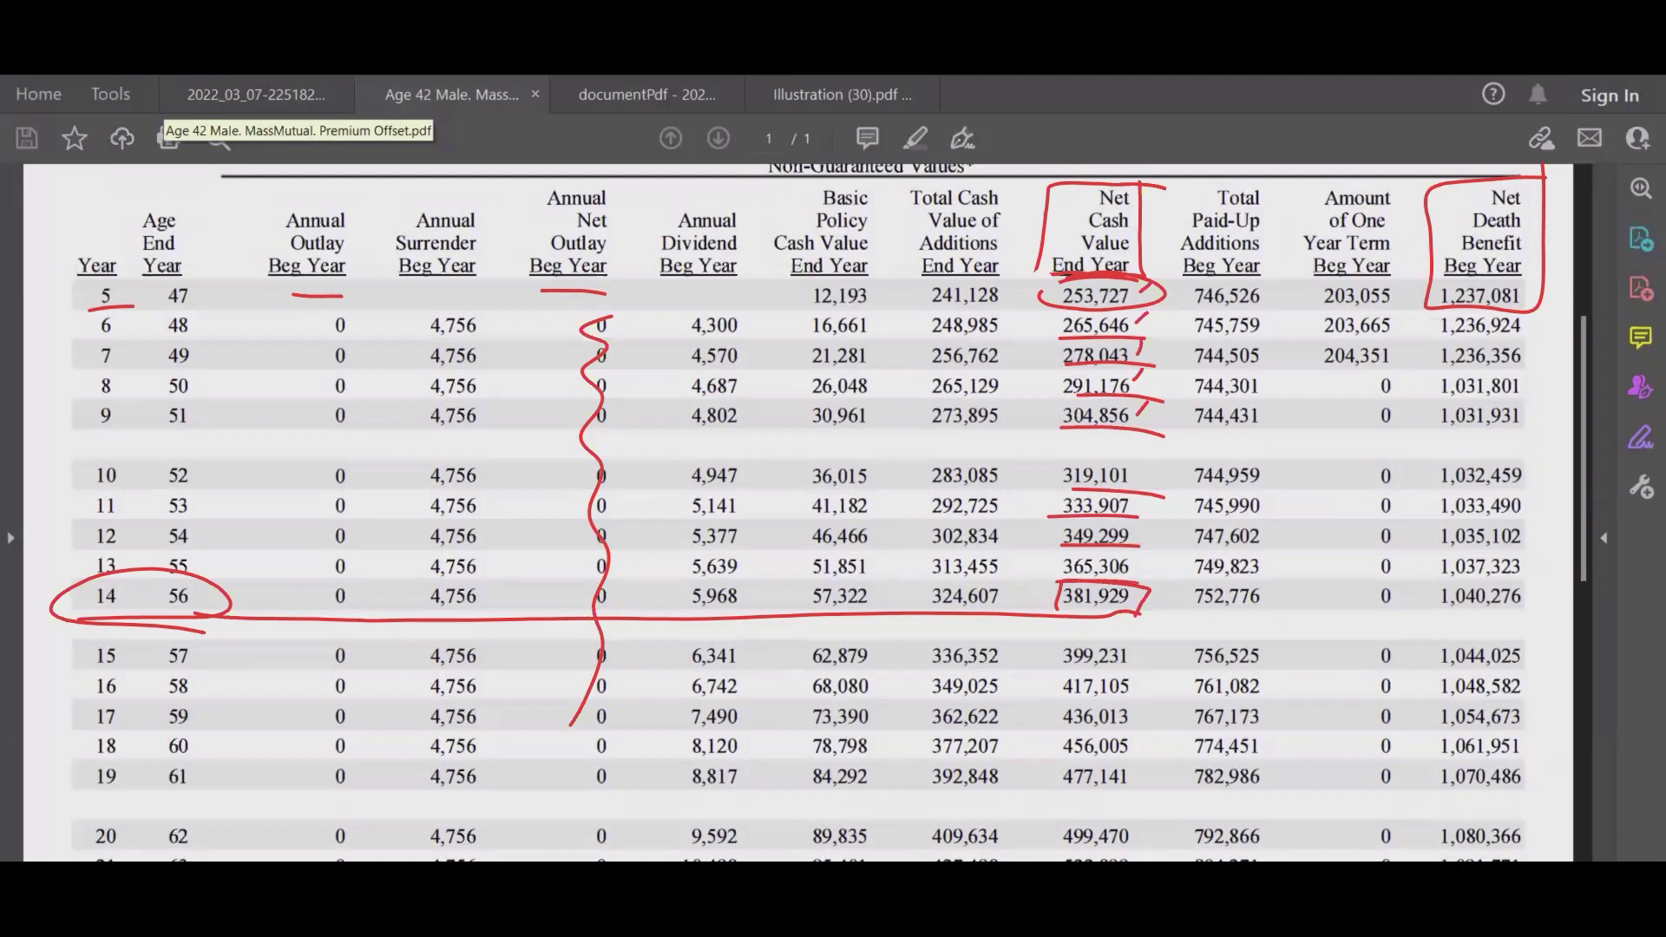
key(Escape)
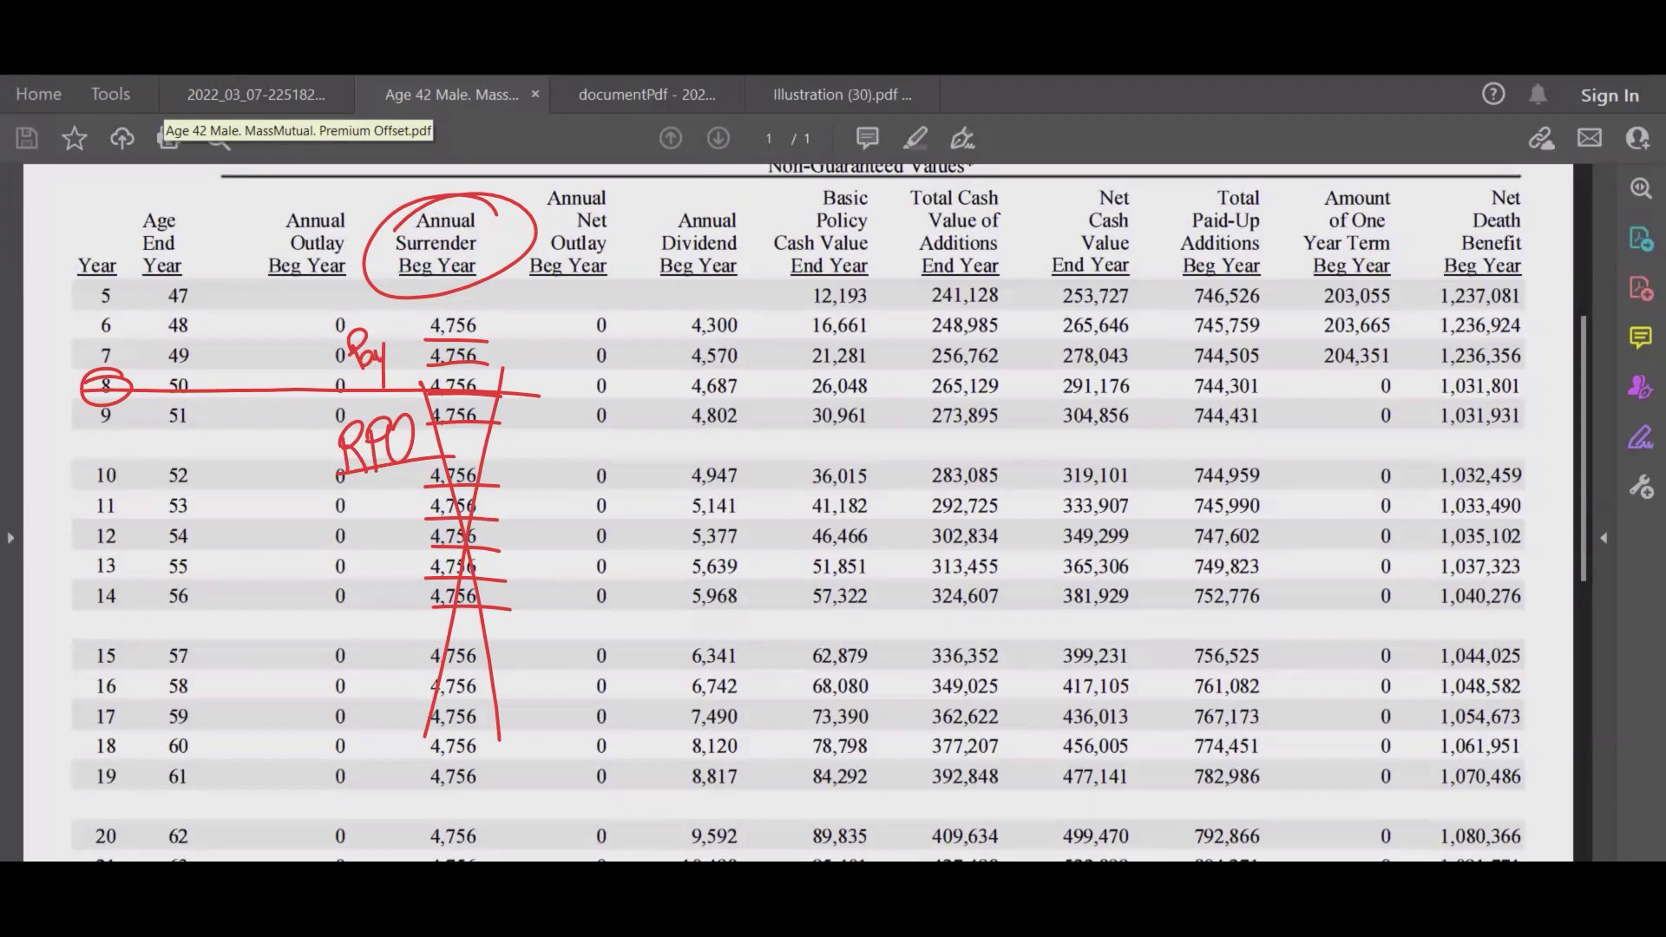
Undo the RPO note, the large cross and the underlines drawn over the Annual Surrender figures from year 8 down.
key(ctrl+z)
key(ctrl+z)
key(ctrl+z)
key(ctrl+z)
key(ctrl+z)
key(ctrl+z)
key(ctrl+z)
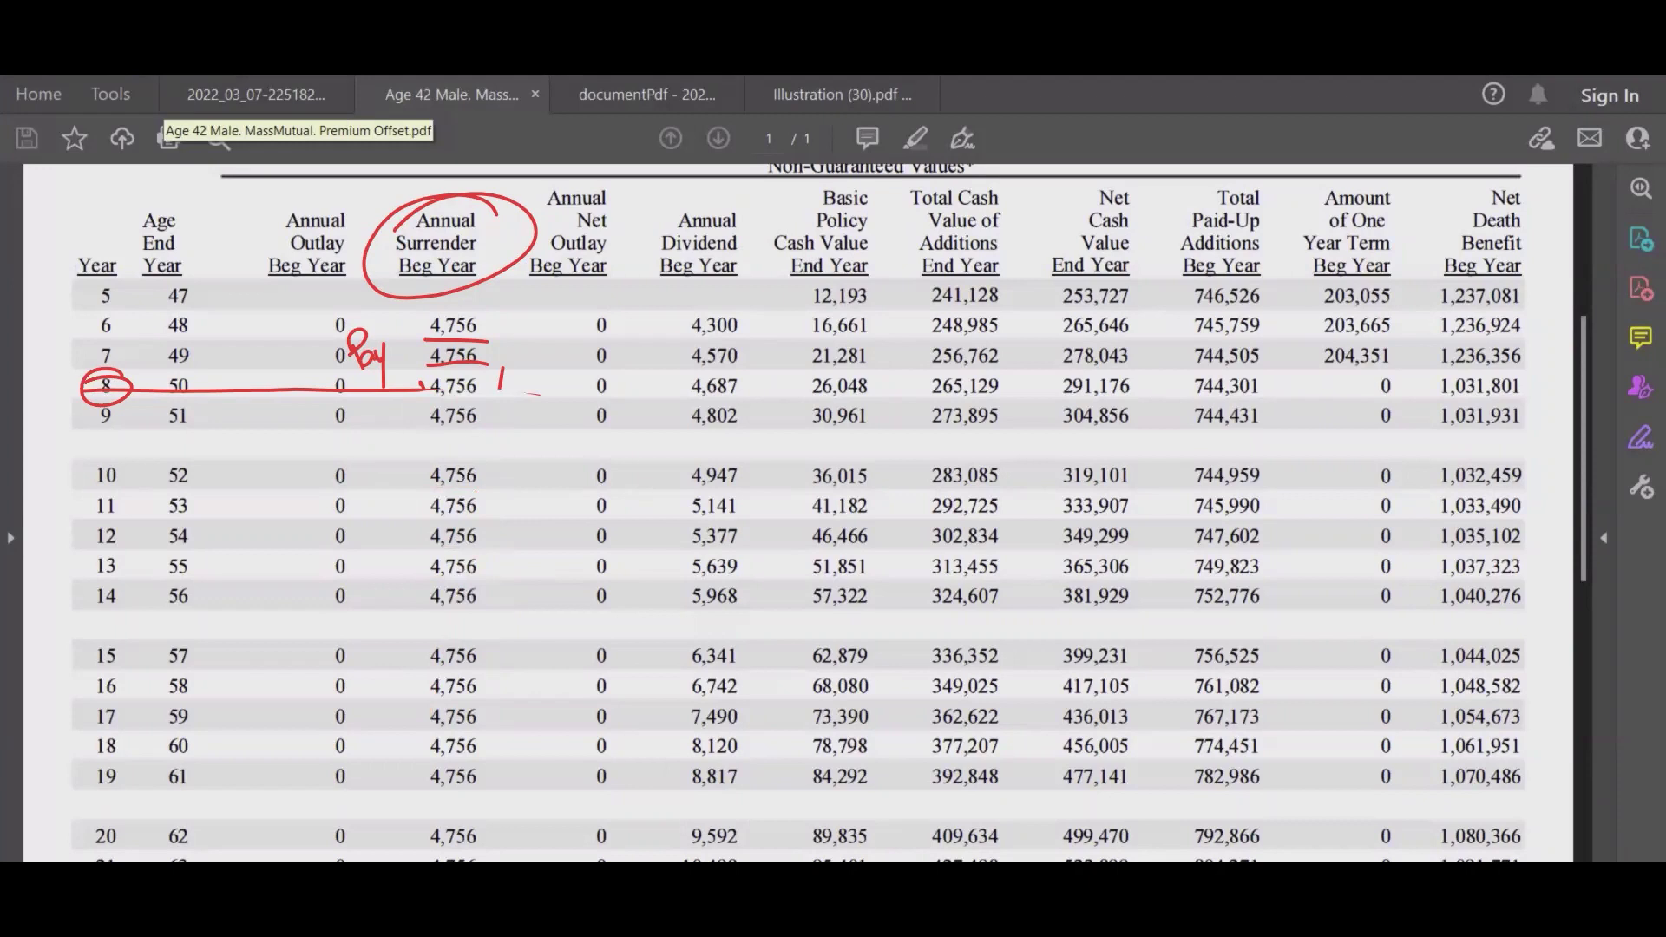
Box the Amount of One Year Term for years 5 to 7 and draw an arrow to the year 8 Net Death Benefit.
drag(1307, 367, 1575, 373)
mouse_move(1410, 179)
mouse_down()
mouse_move(1412, 299)
mouse_move(1338, 369)
mouse_move(1411, 186)
mouse_move(1461, 191)
mouse_up()
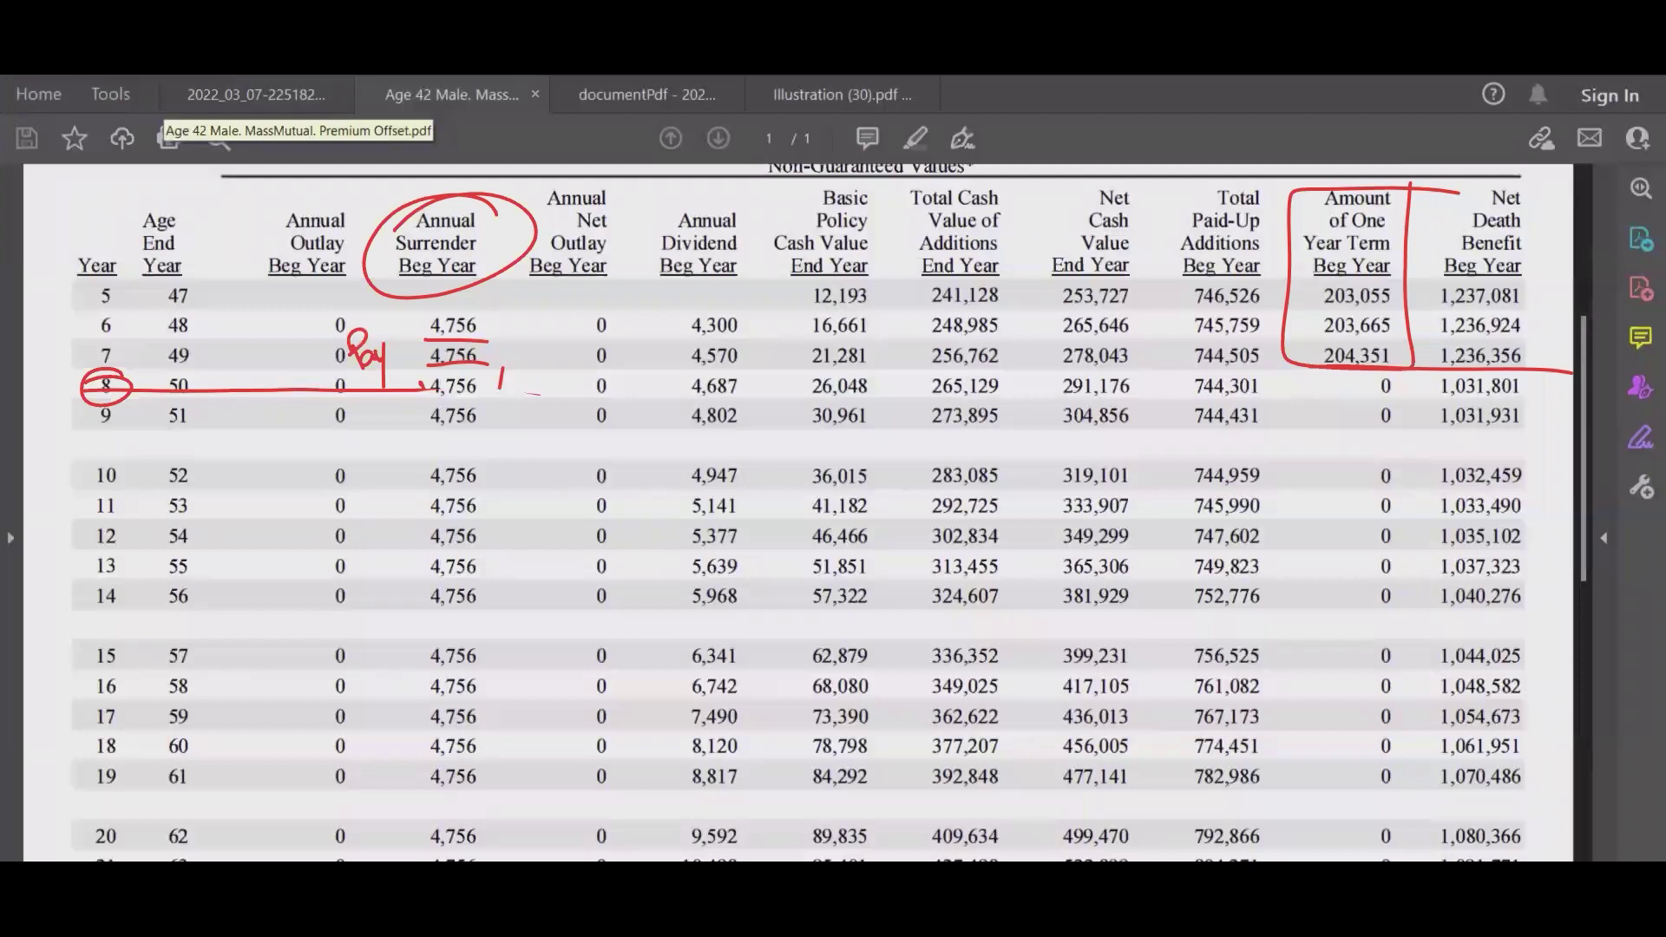
mouse_move(1440, 348)
mouse_down()
mouse_move(1395, 367)
mouse_move(1436, 394)
mouse_up()
Write "MEC" below the boxed term amounts, underline and box it, and clear all pen markings.
mouse_move(1283, 413)
mouse_down()
mouse_move(1294, 382)
mouse_move(1303, 413)
mouse_move(1356, 406)
mouse_up()
drag(1289, 420, 1375, 423)
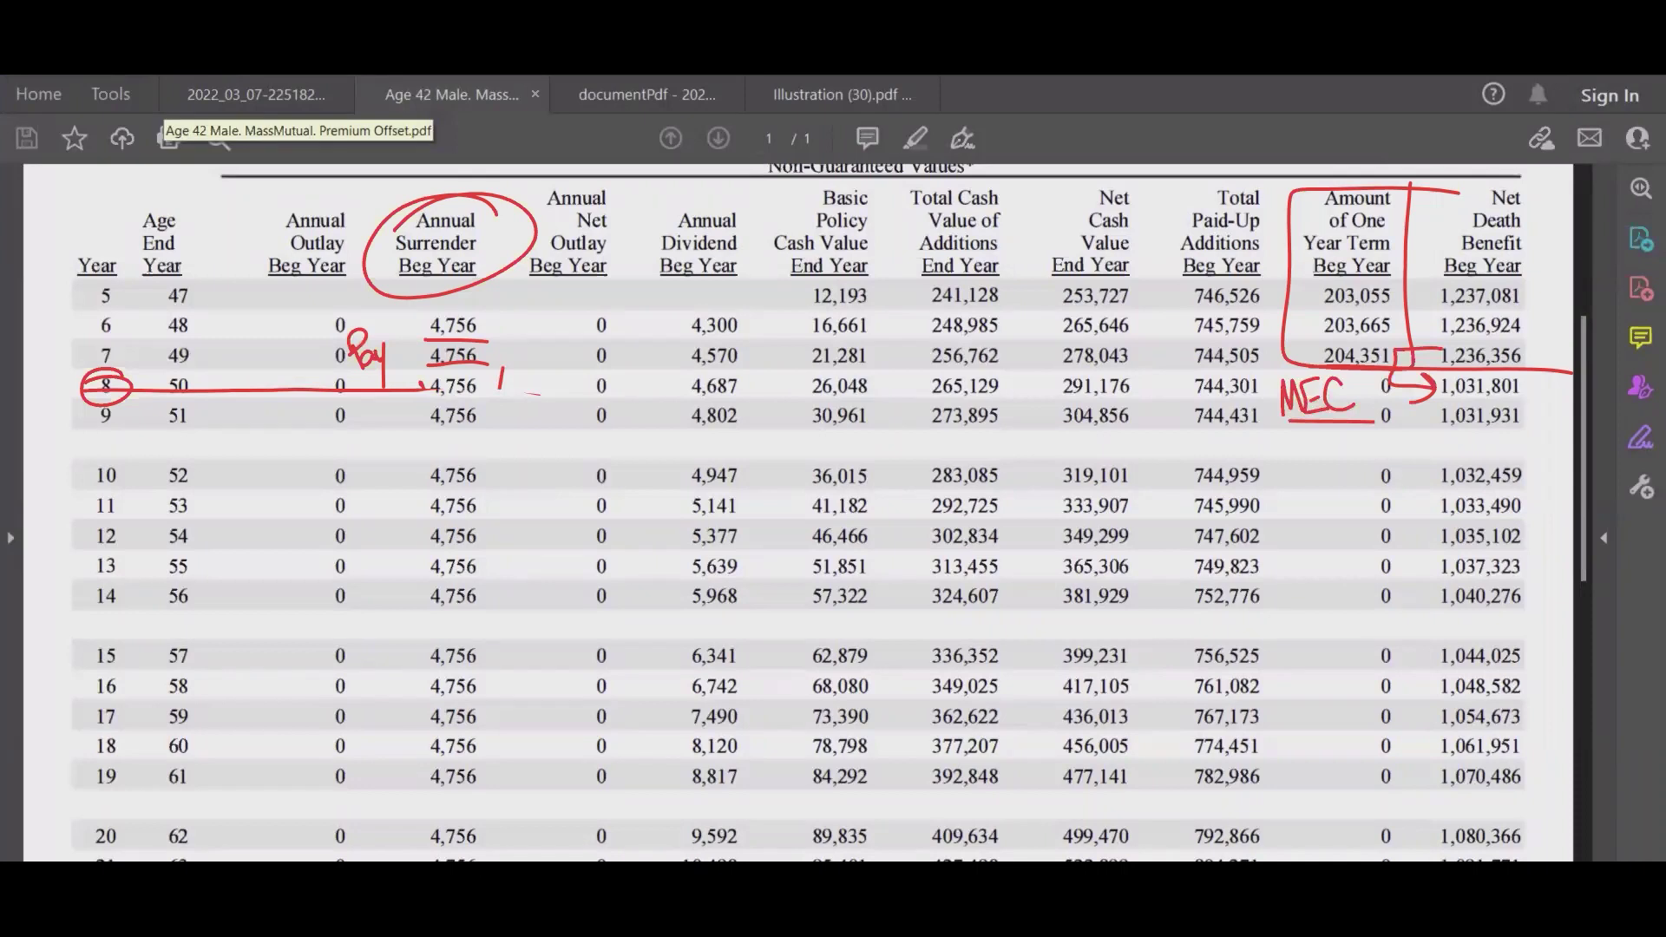
mouse_move(1372, 422)
mouse_down()
mouse_move(1372, 398)
mouse_move(1359, 429)
mouse_up()
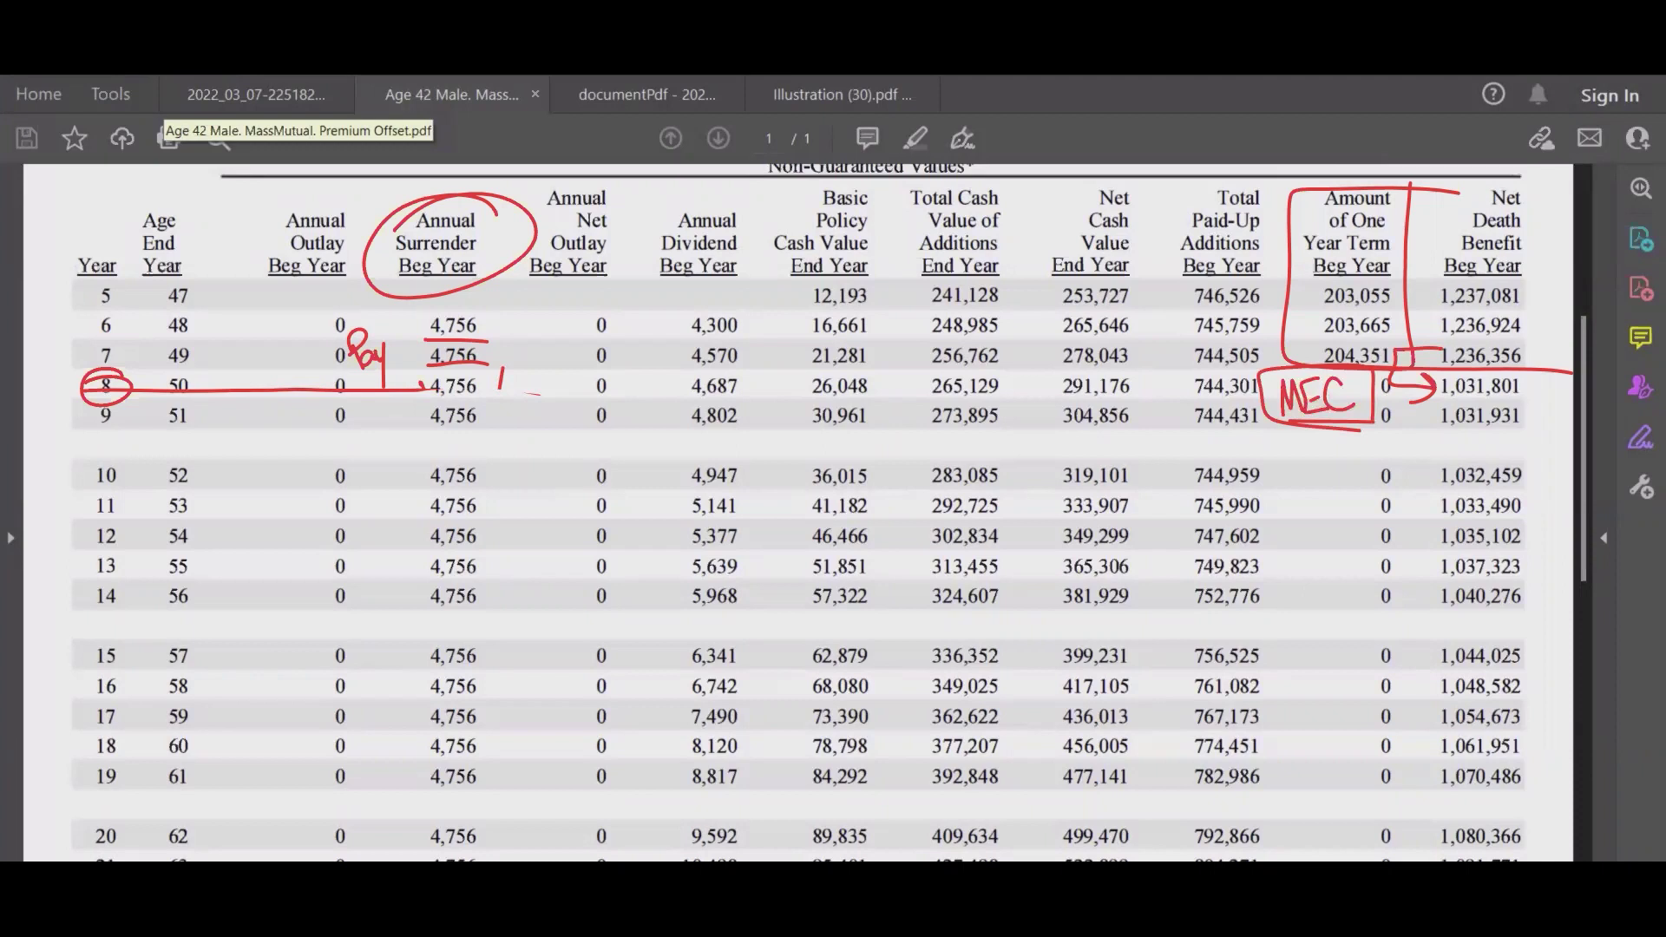
key(Escape)
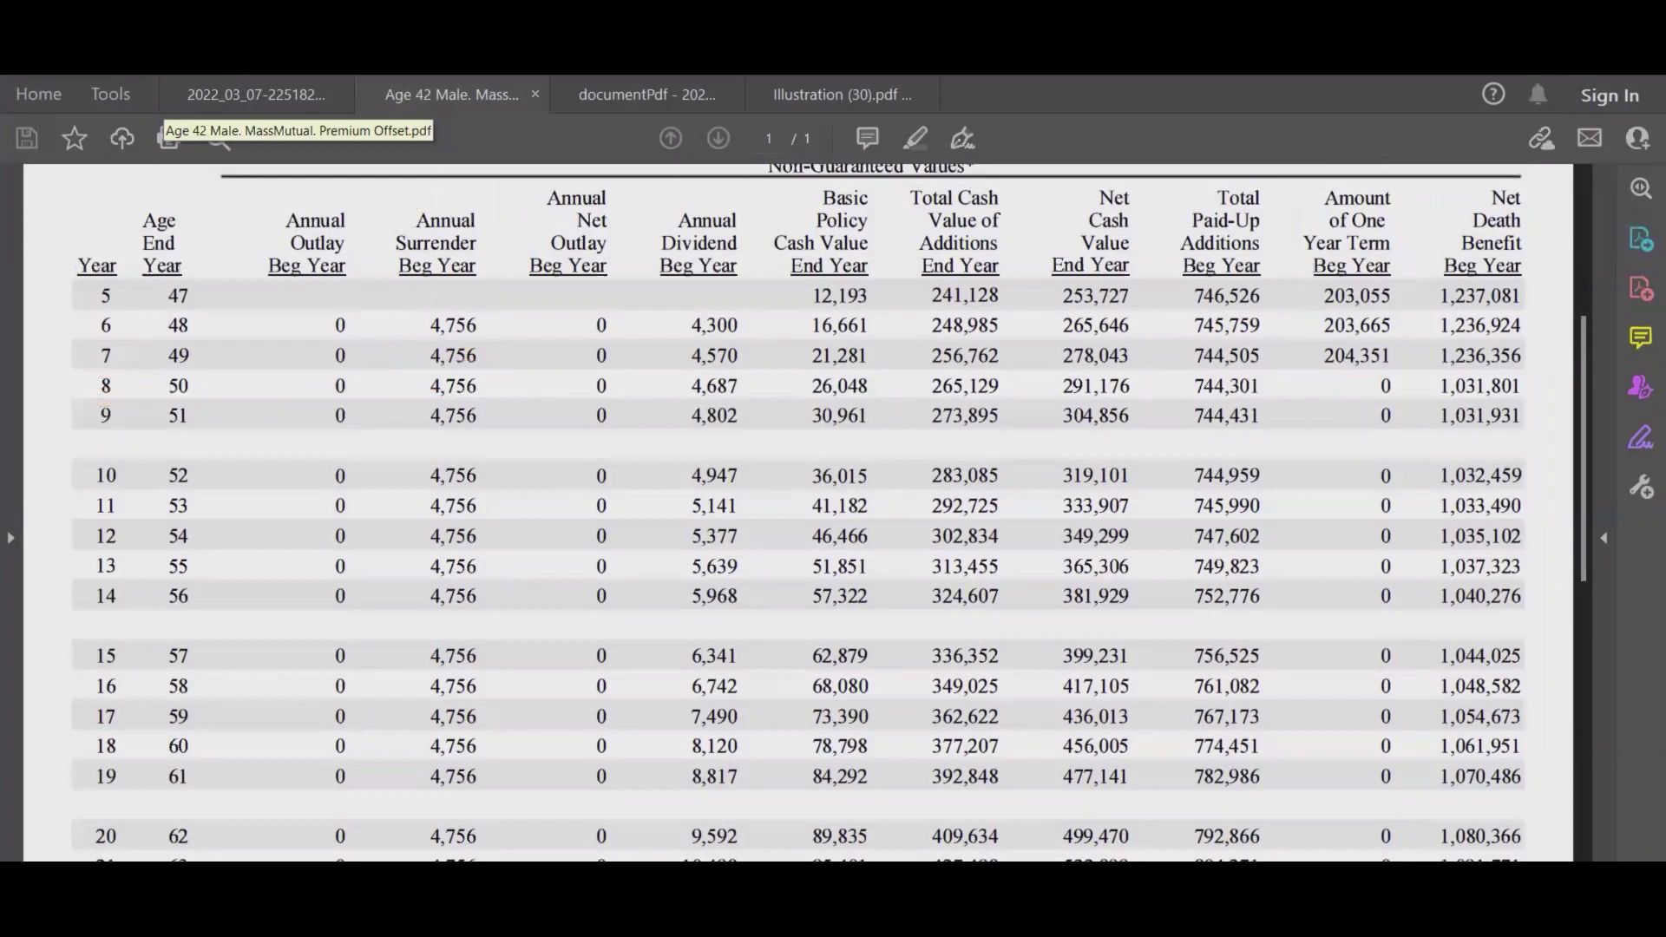
Switch to the documentPdf policy statement and select the premium and the policy date in turn to point them out.
click(646, 94)
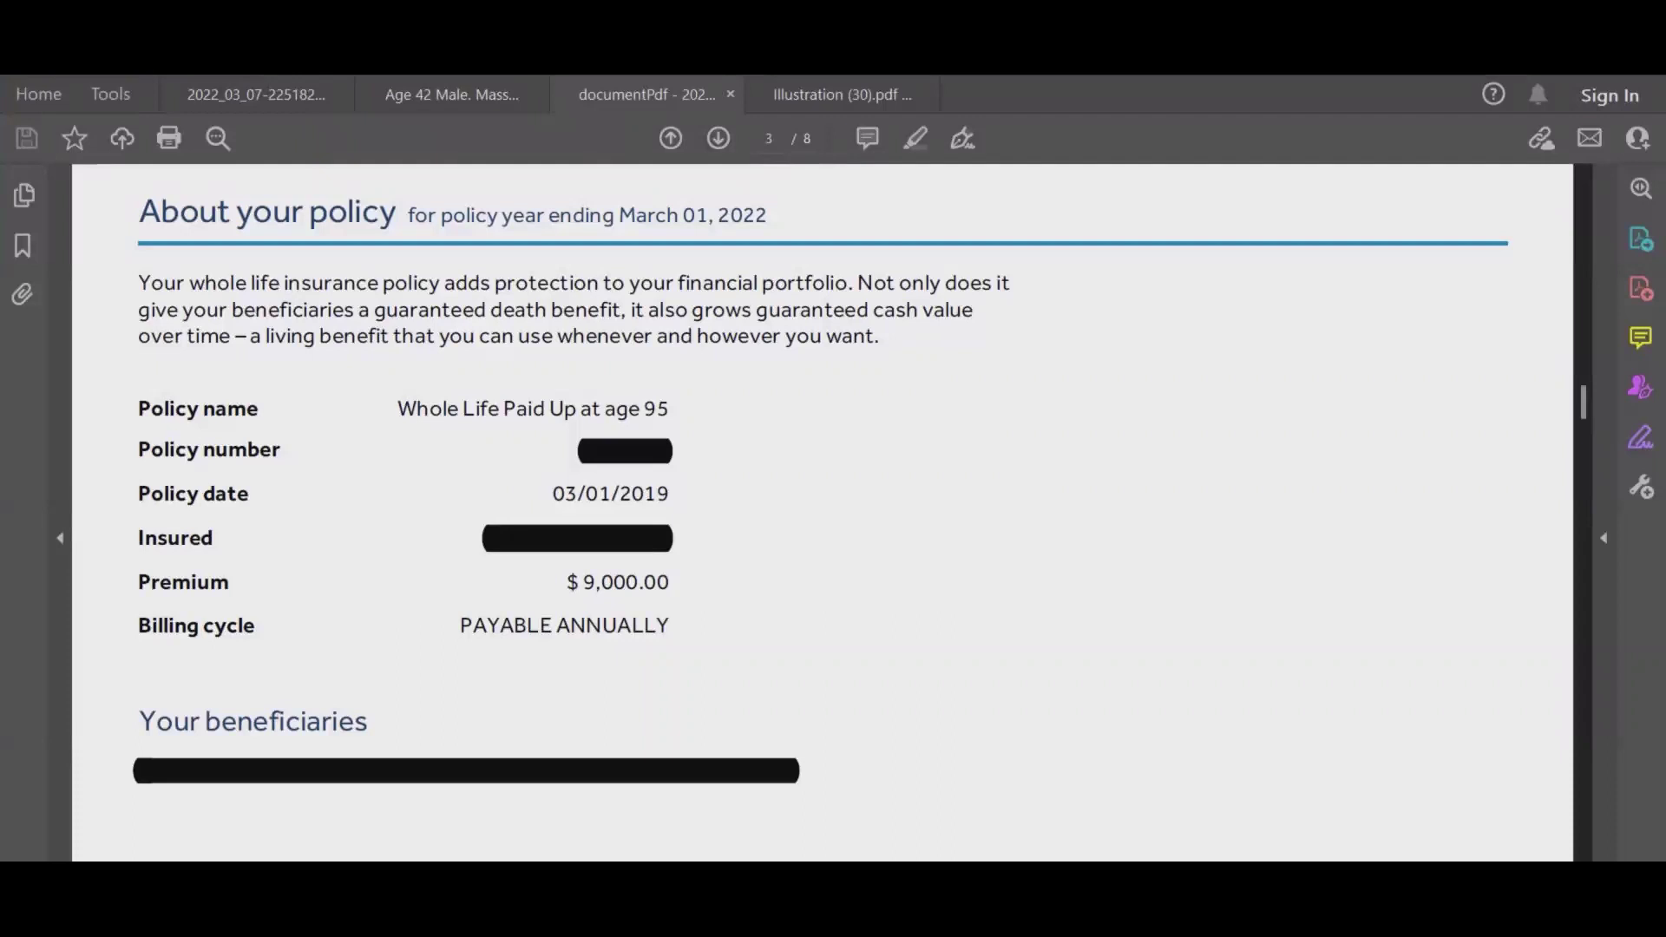
drag(669, 583, 567, 582)
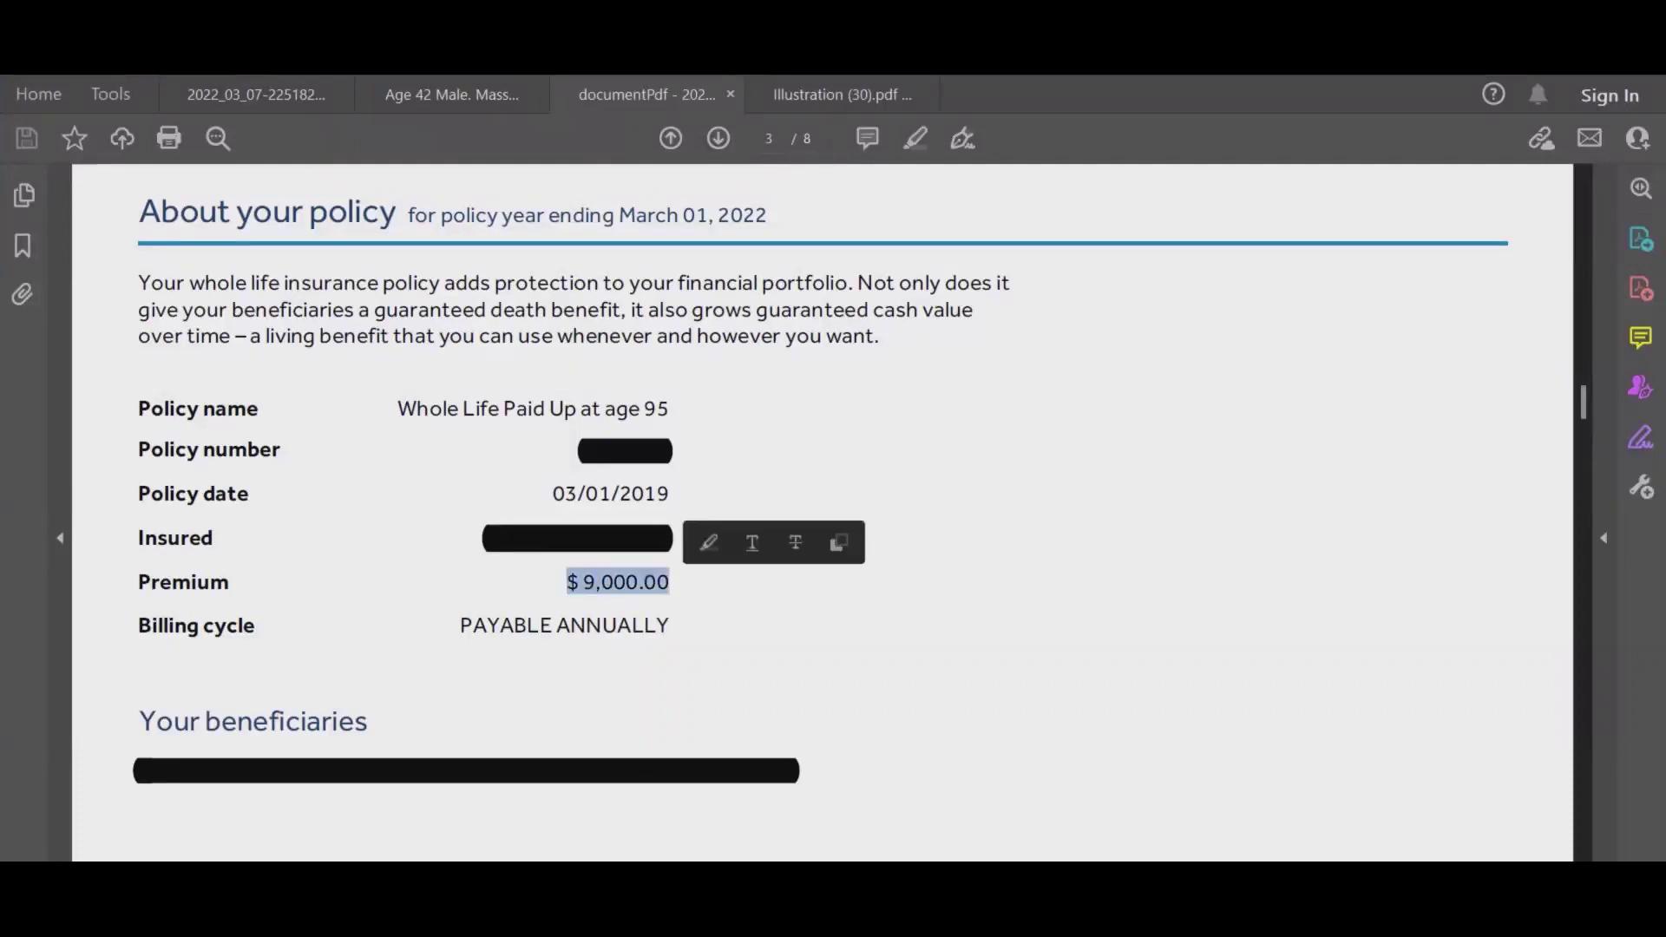
click(670, 582)
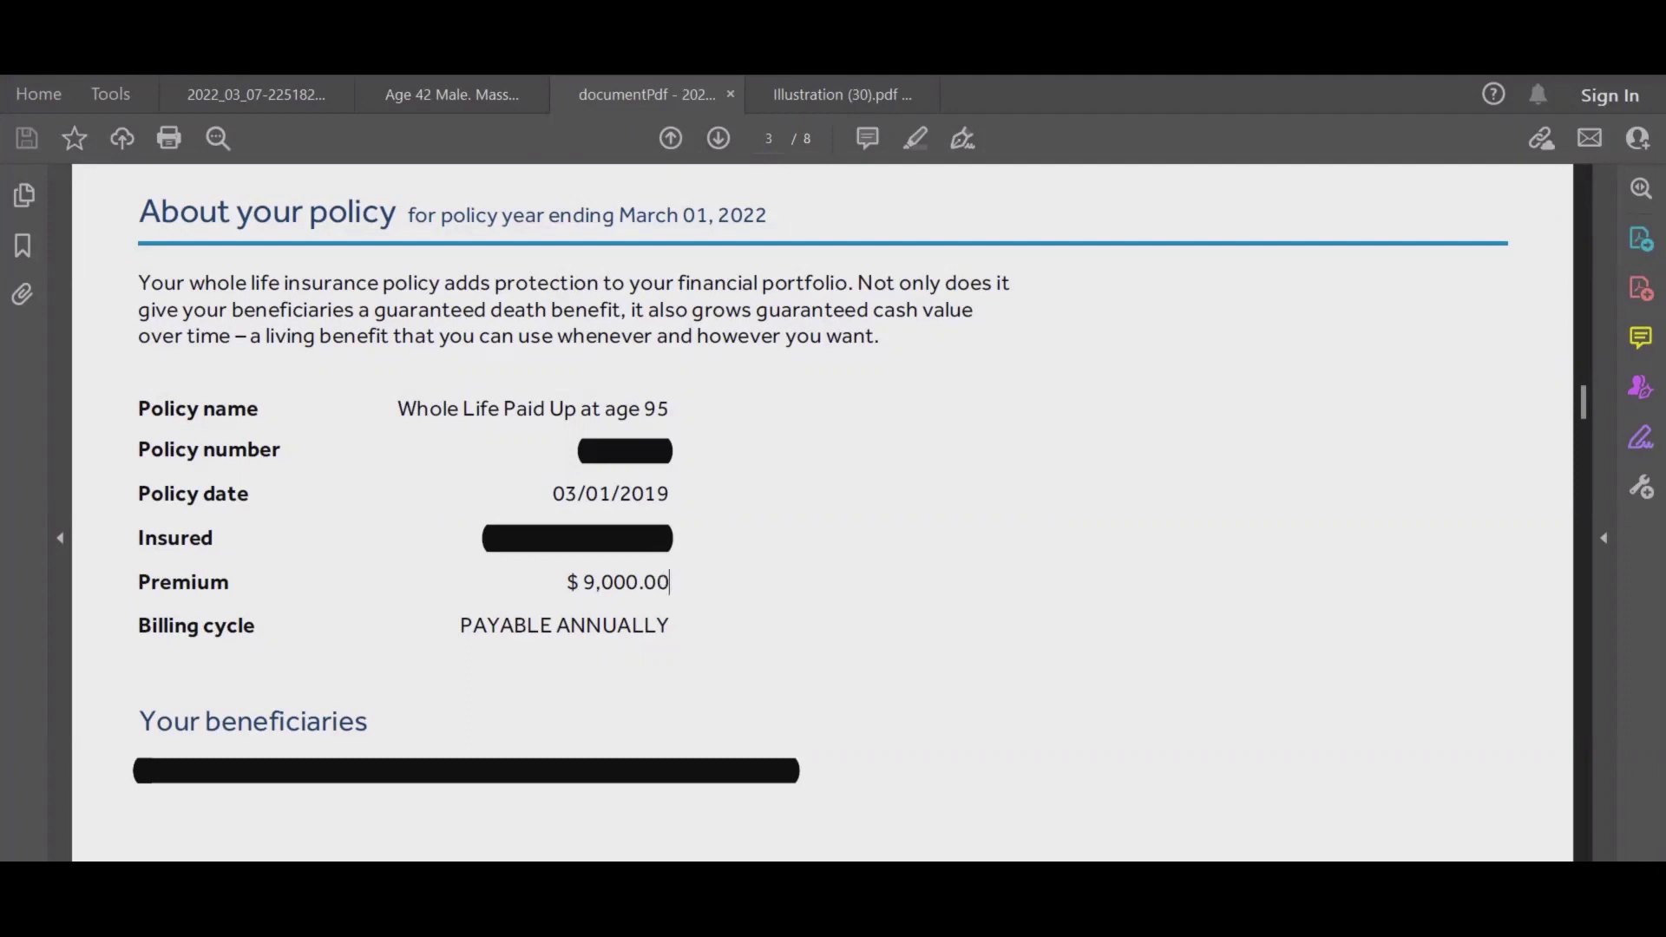
drag(670, 494, 552, 494)
click(669, 493)
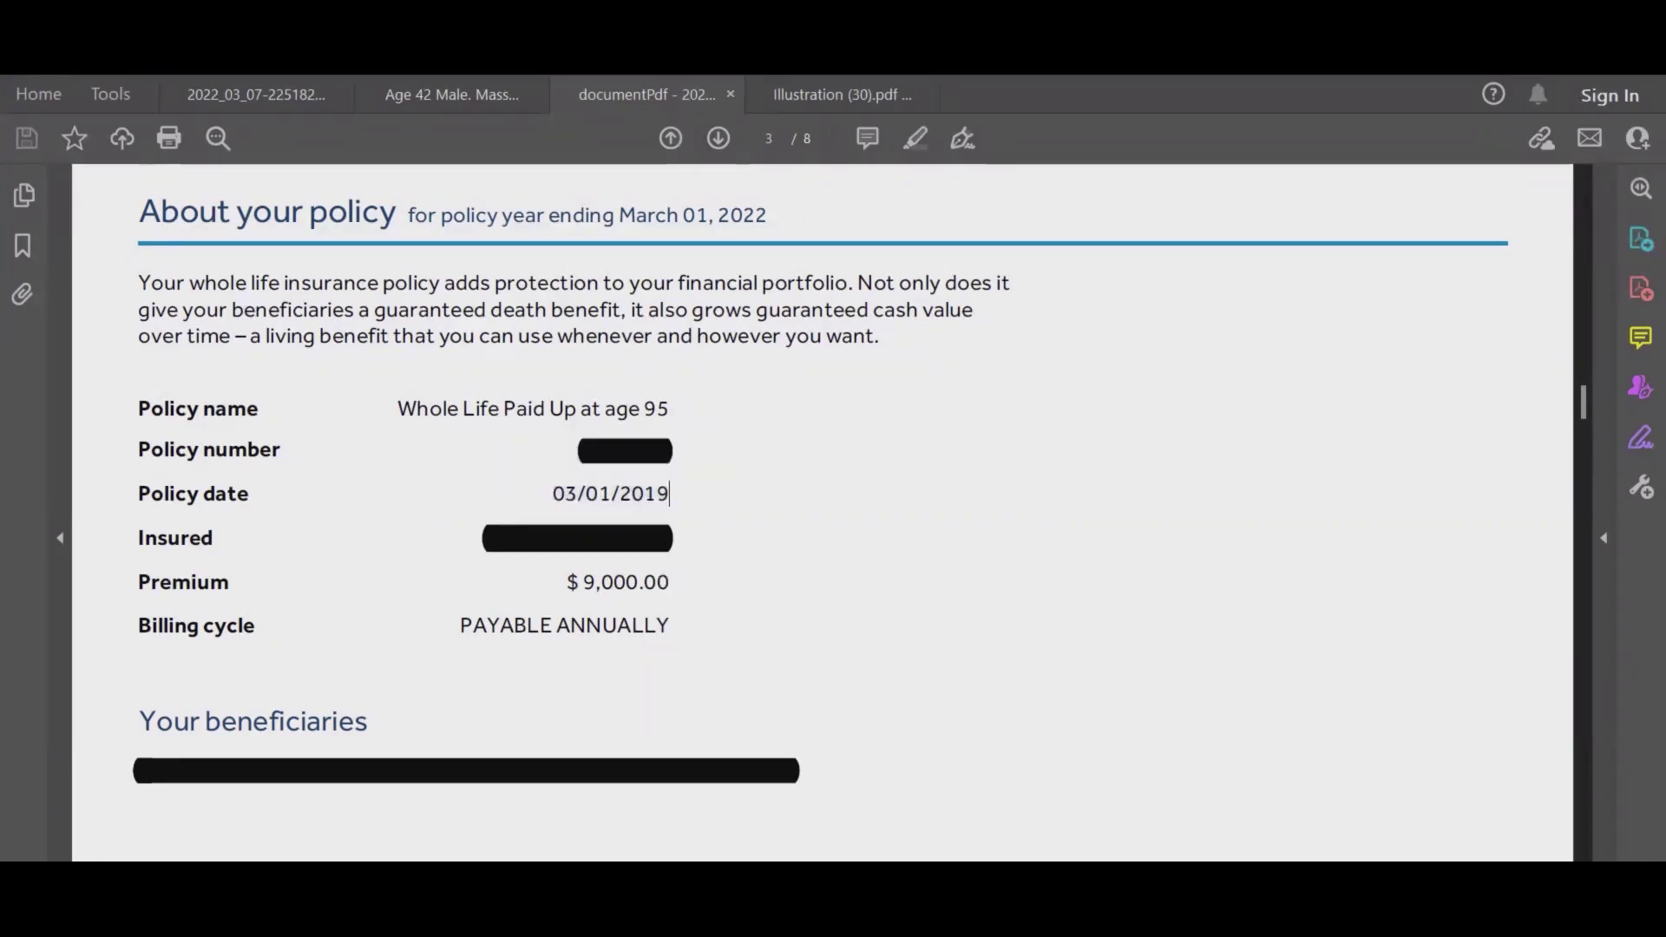
Go to the Summary of your benefits chart on page 4 and circle the years 2020, 2021 and 2022.
scroll(822, 512, down, 10)
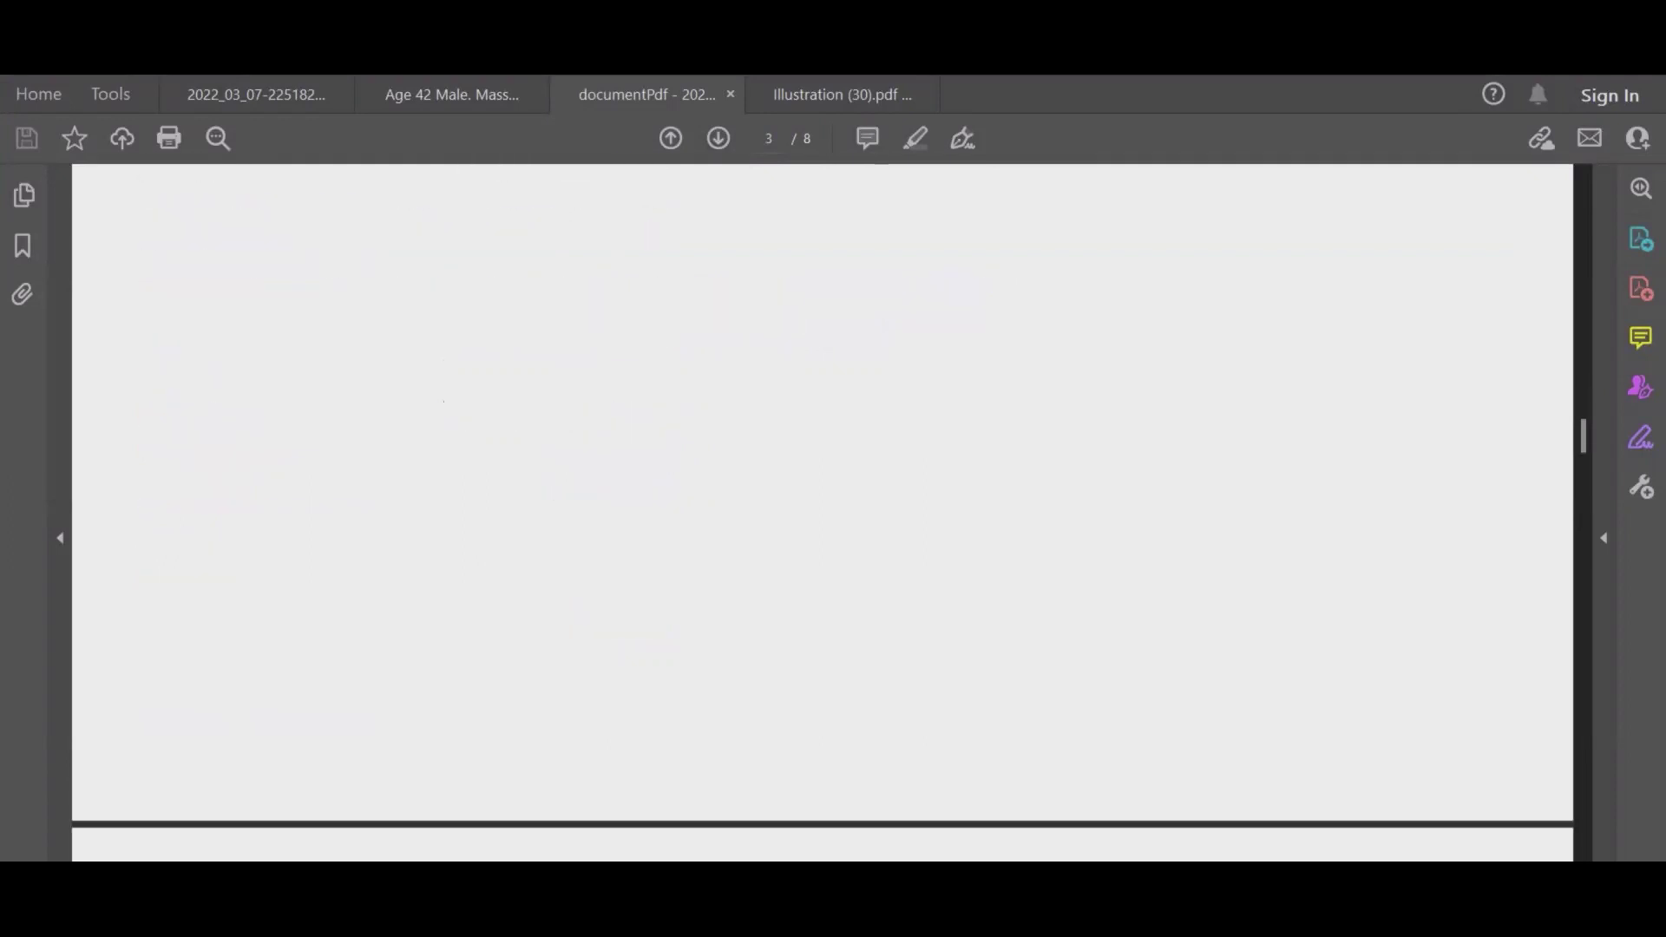
scroll(822, 512, down, 6)
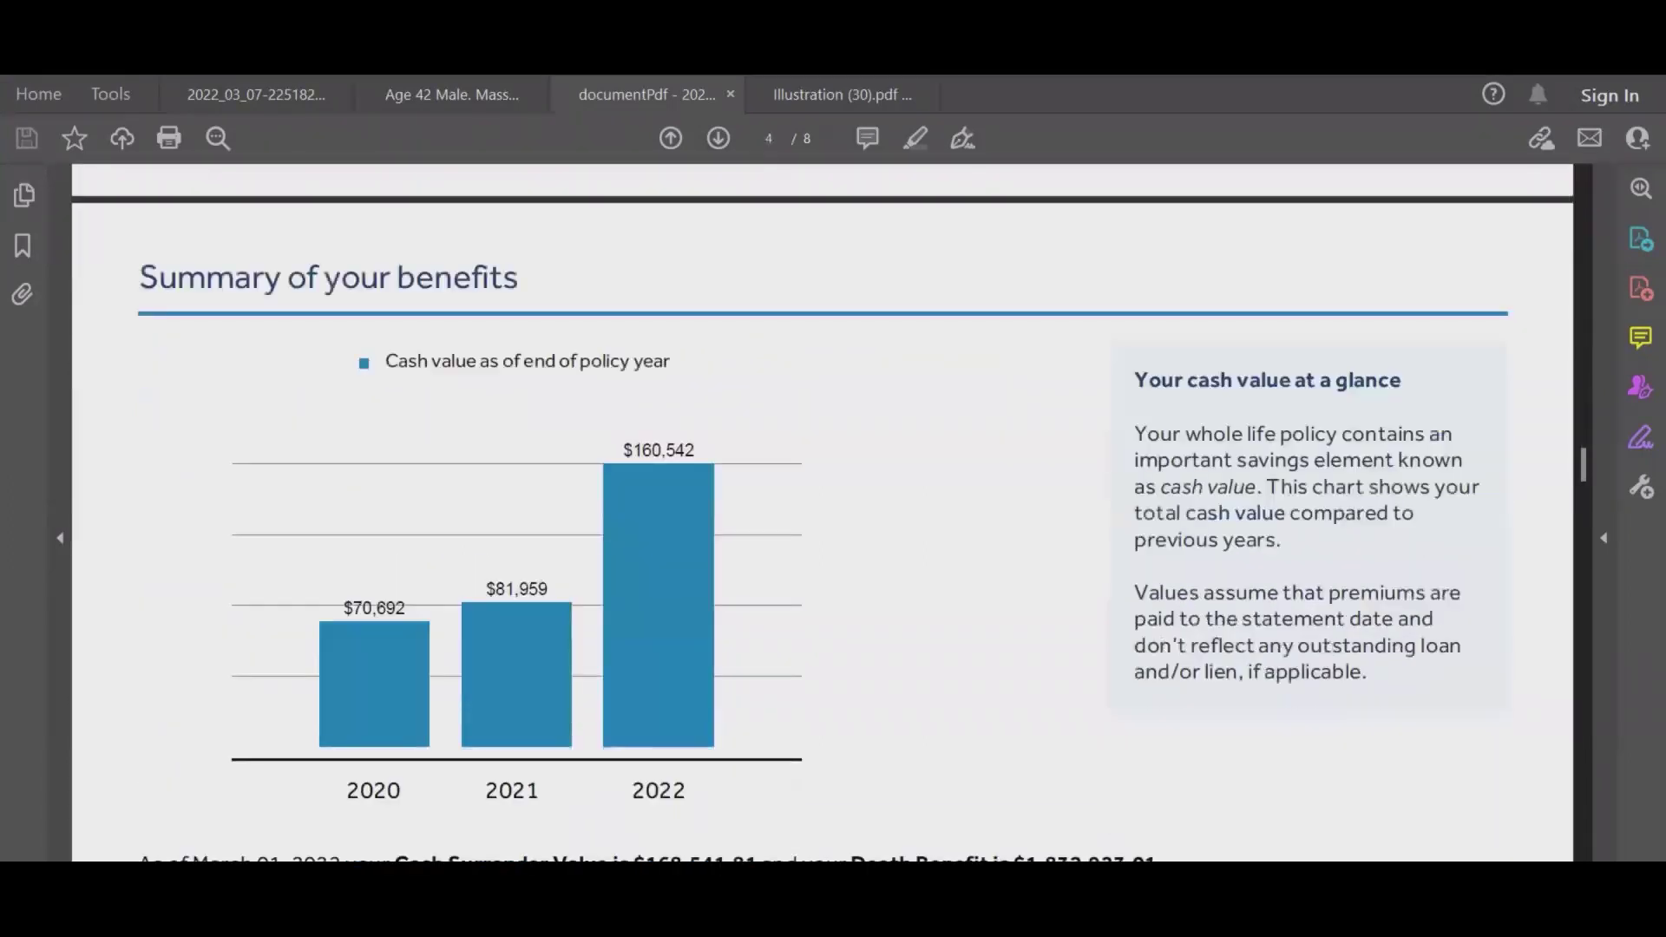
scroll(823, 507, down, 1)
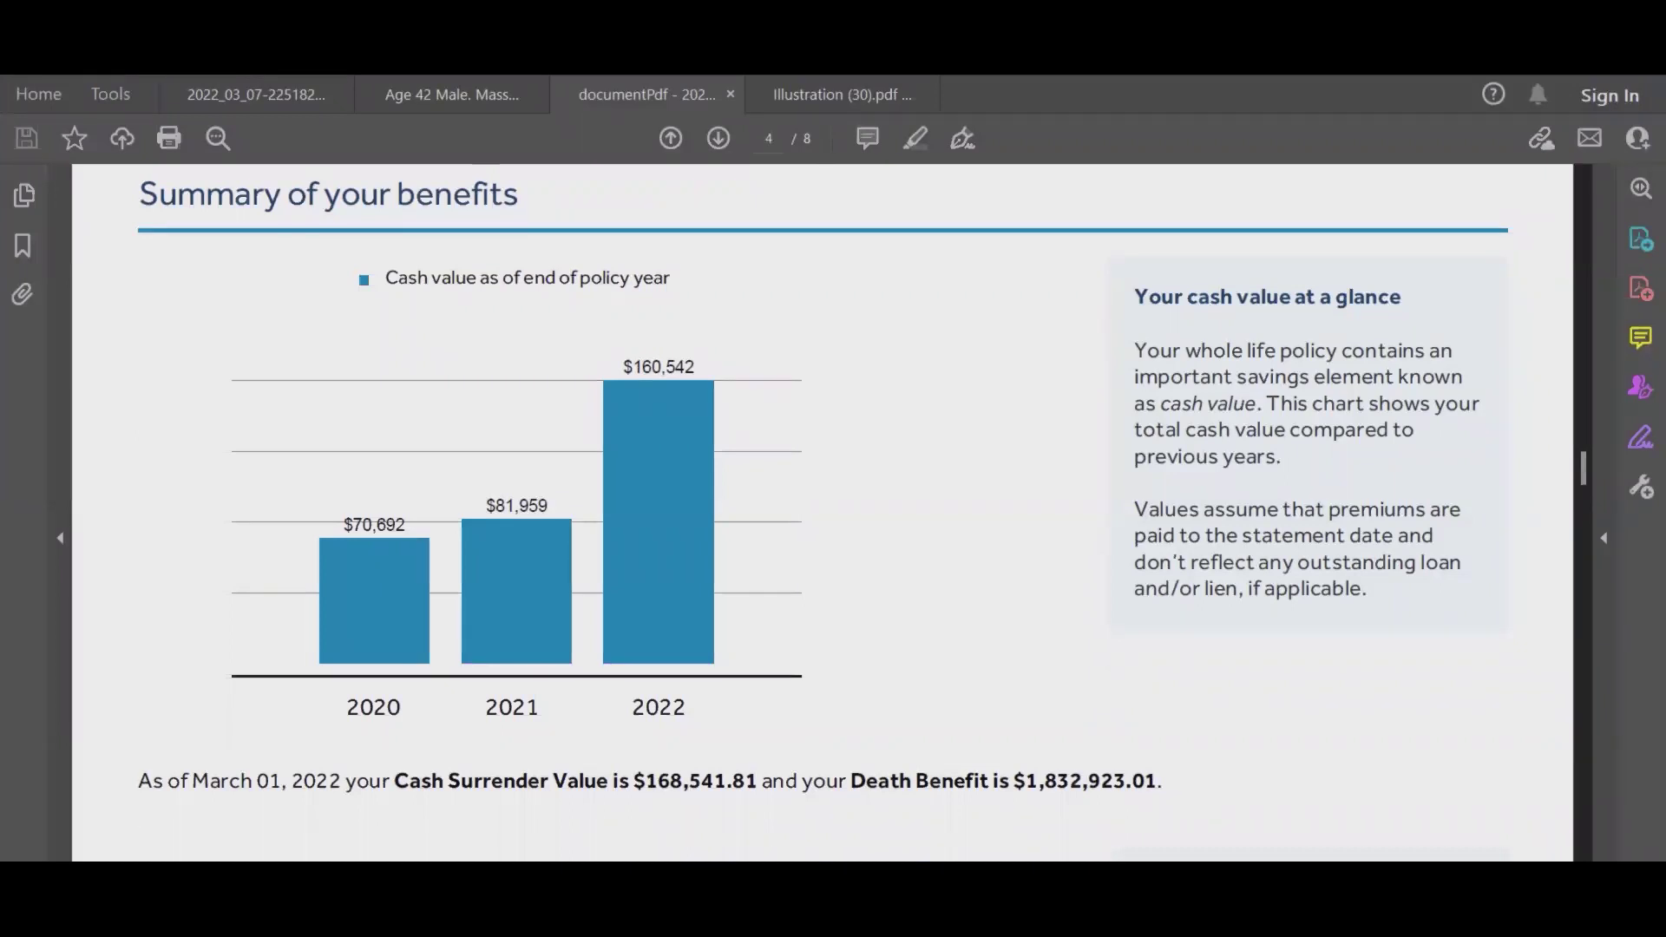
drag(341, 675, 978, 651)
mouse_move(333, 726)
mouse_down()
mouse_move(424, 722)
mouse_move(343, 723)
mouse_up()
mouse_move(477, 725)
mouse_down()
mouse_move(559, 690)
mouse_move(486, 729)
mouse_up()
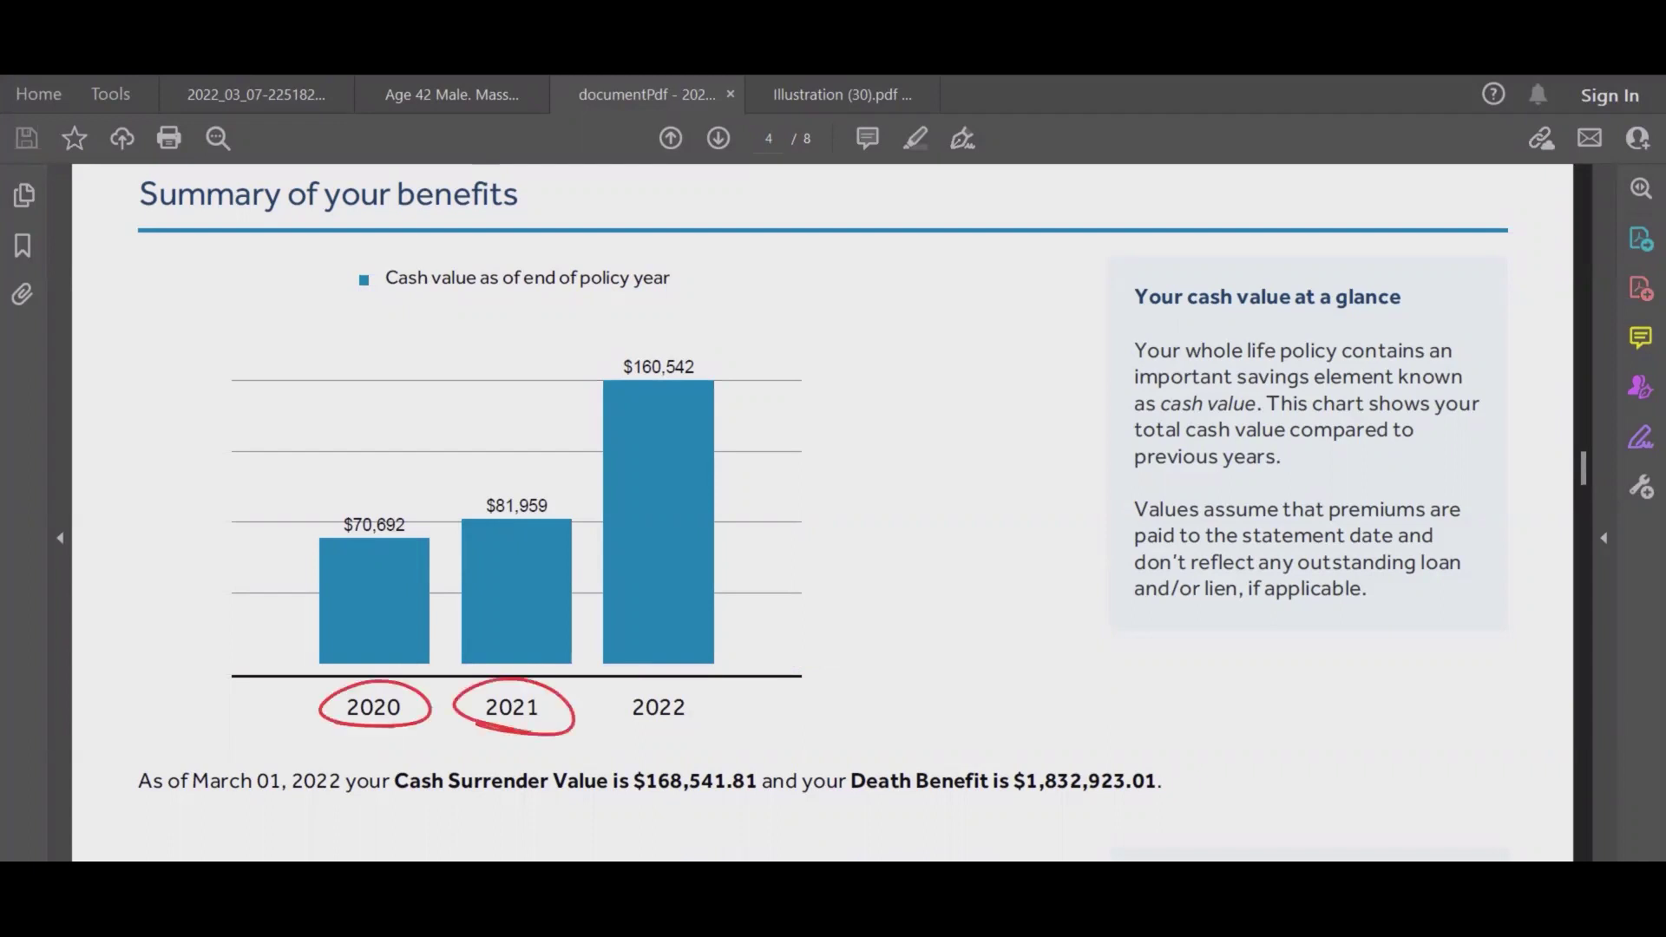
mouse_move(608, 722)
mouse_down()
mouse_move(590, 707)
mouse_move(659, 743)
mouse_up()
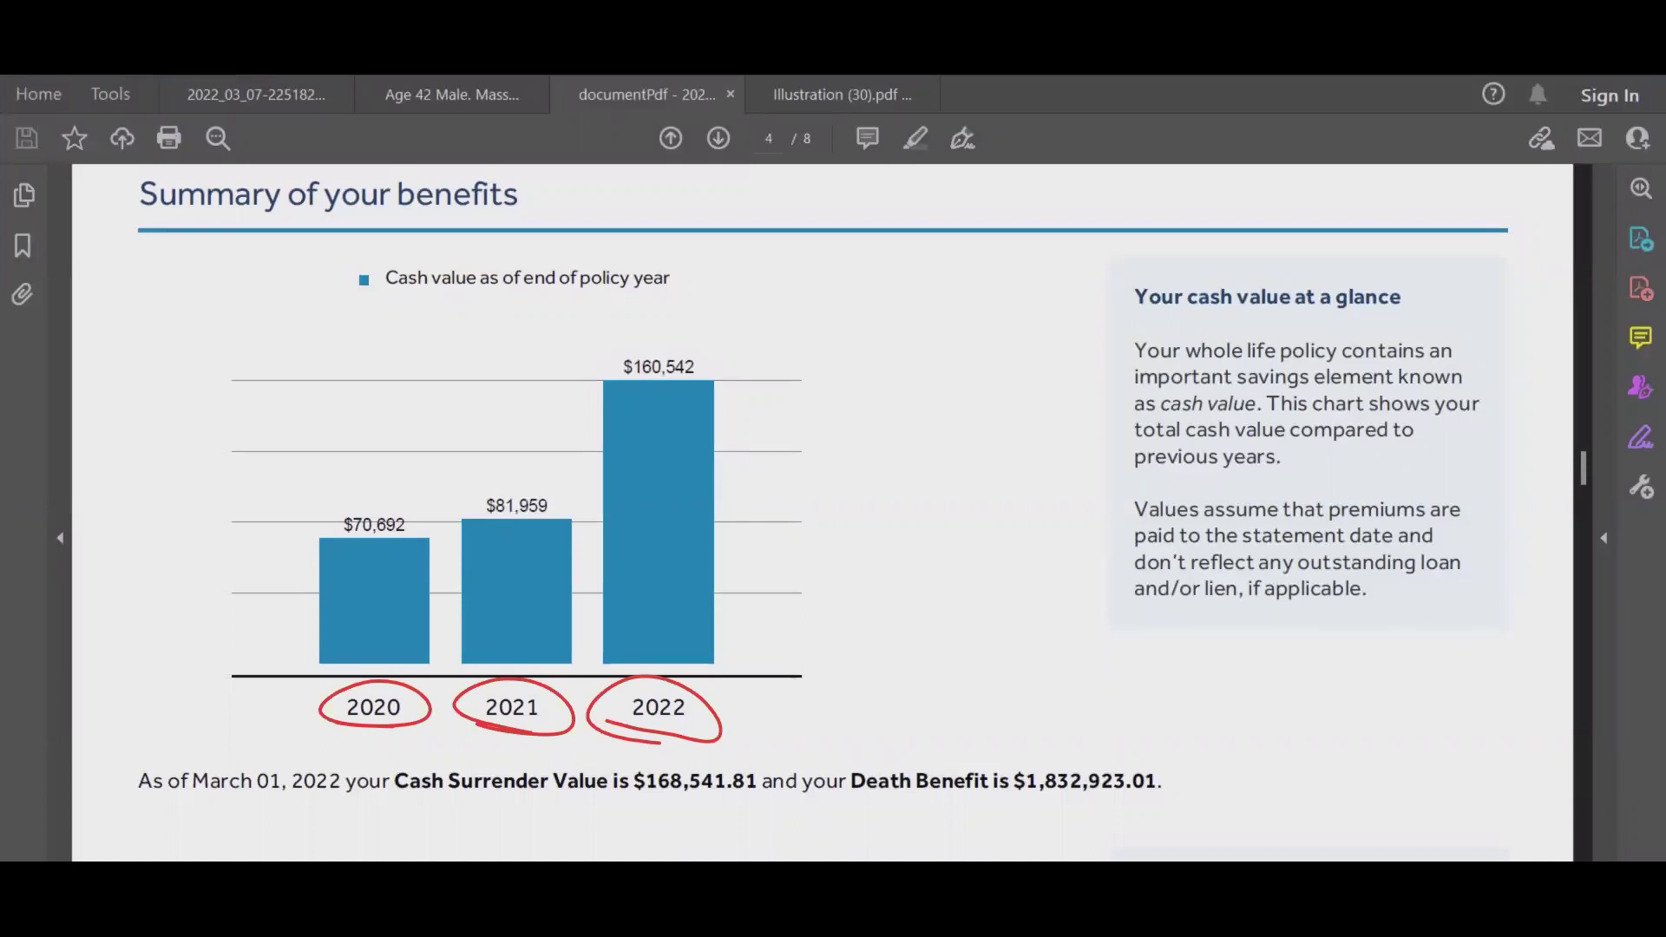
Write an underlined "2023" beside the chart years, circle the Cash Surrender Value statement, and clear all pen markings.
mouse_move(769, 703)
mouse_down()
mouse_move(783, 697)
mouse_move(788, 724)
mouse_move(796, 701)
mouse_move(850, 717)
mouse_move(827, 725)
mouse_up()
drag(792, 731, 861, 731)
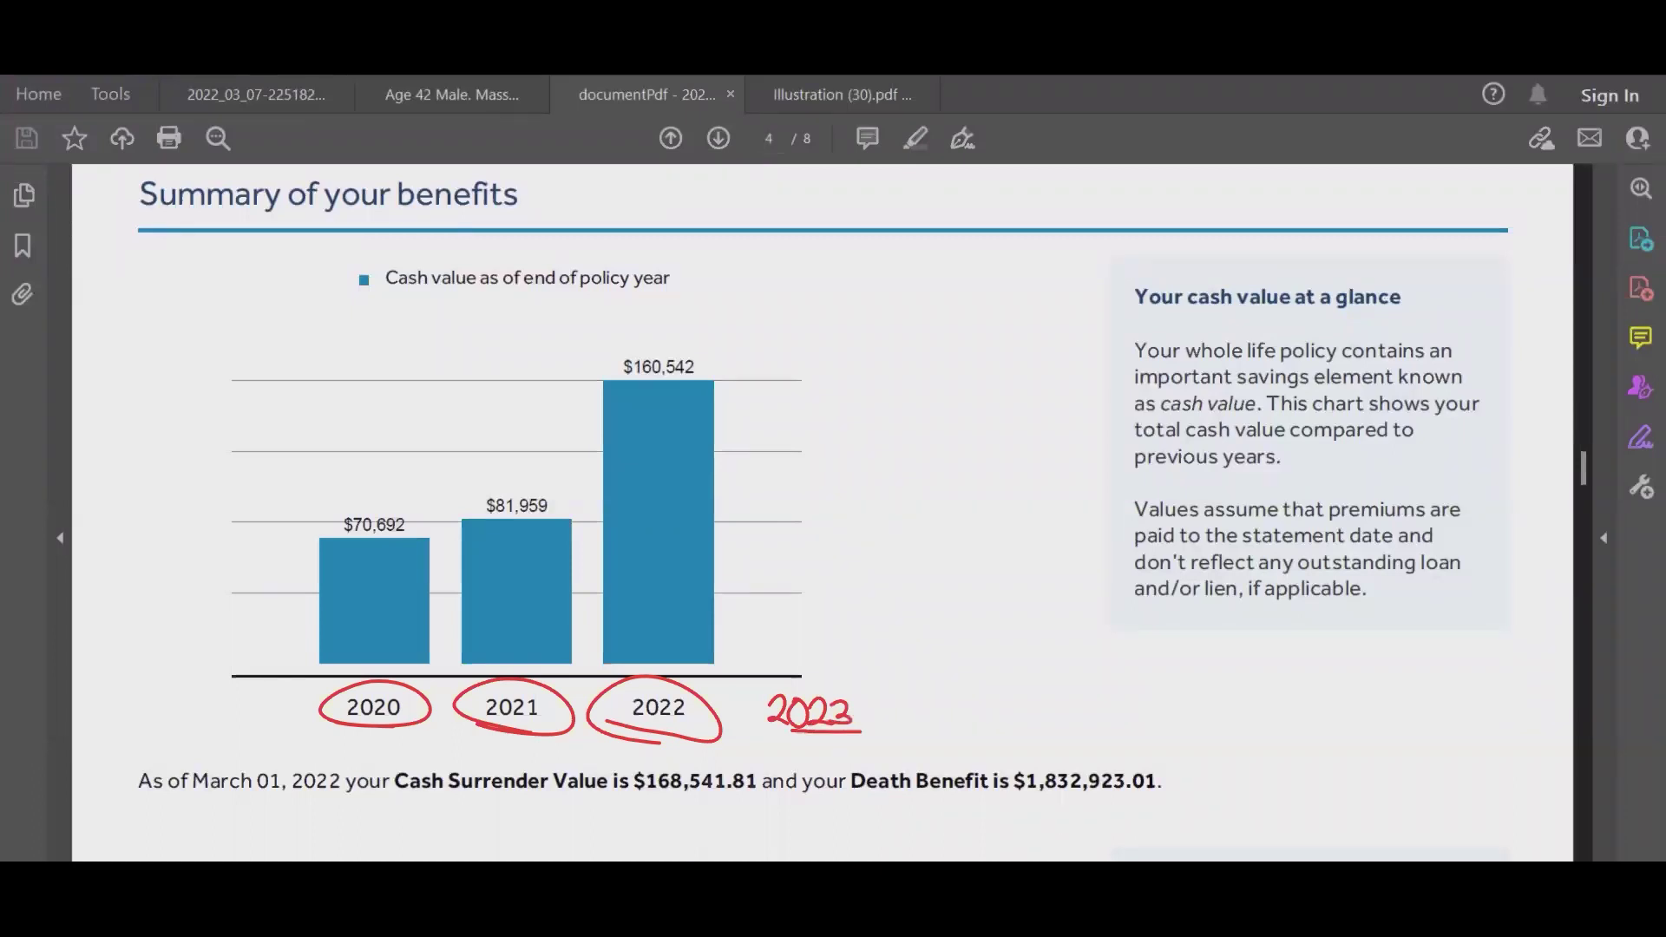
mouse_move(382, 788)
mouse_down()
mouse_move(629, 795)
mouse_move(786, 772)
mouse_move(644, 753)
mouse_move(387, 767)
mouse_move(461, 795)
mouse_up()
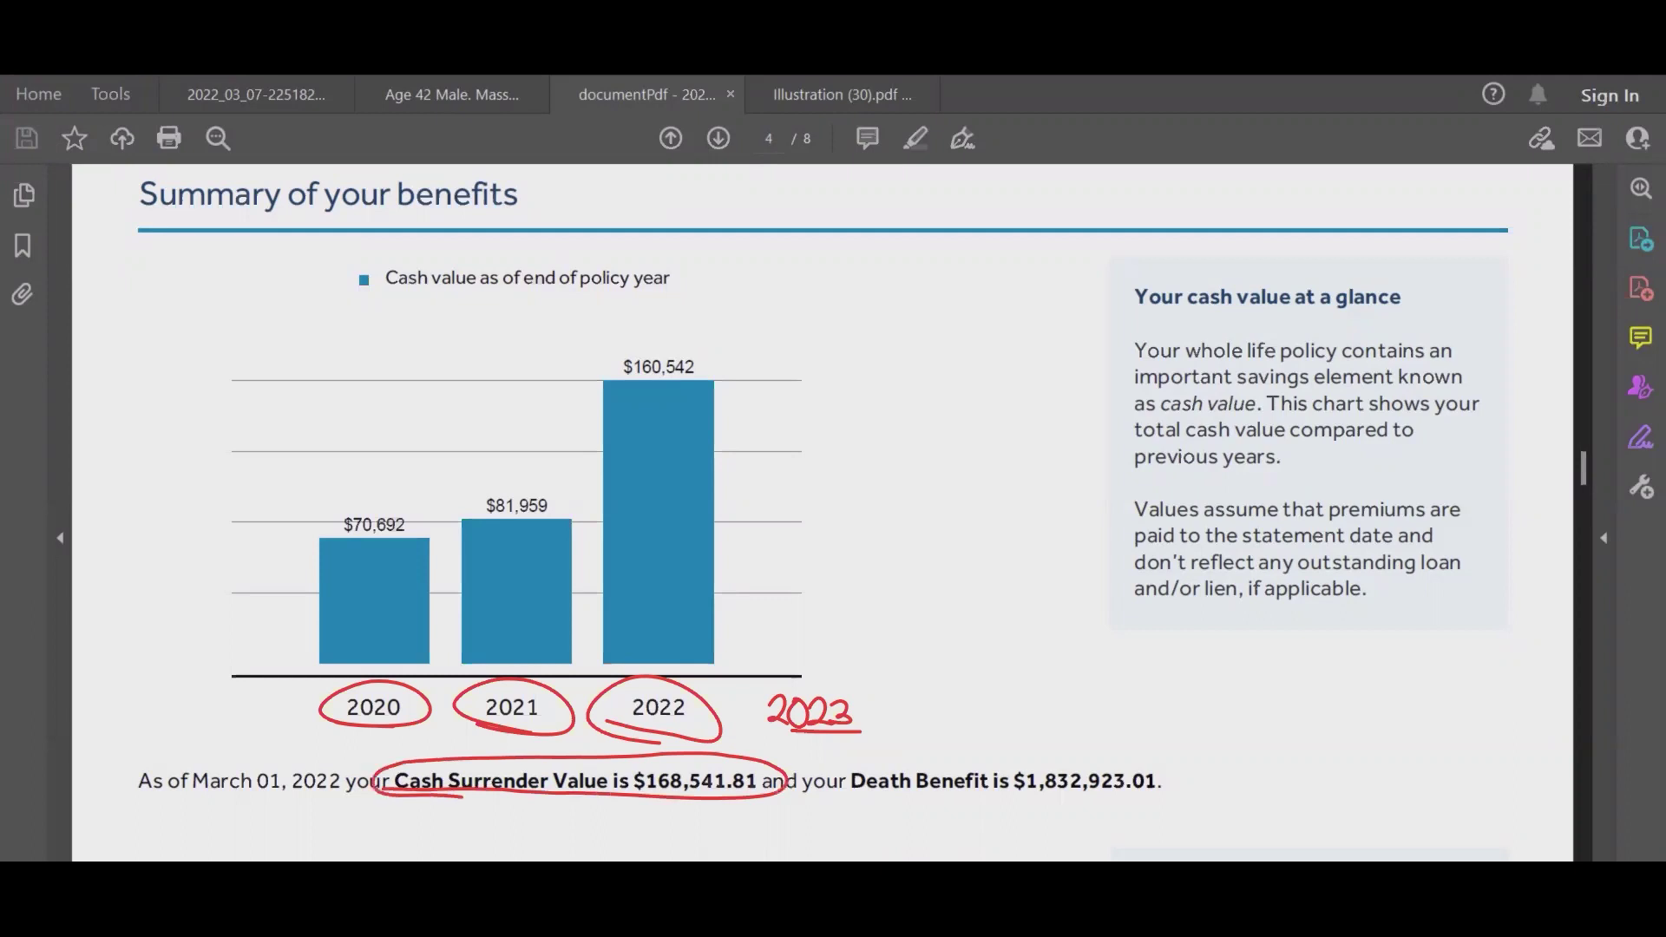
drag(294, 796, 391, 793)
key(Escape)
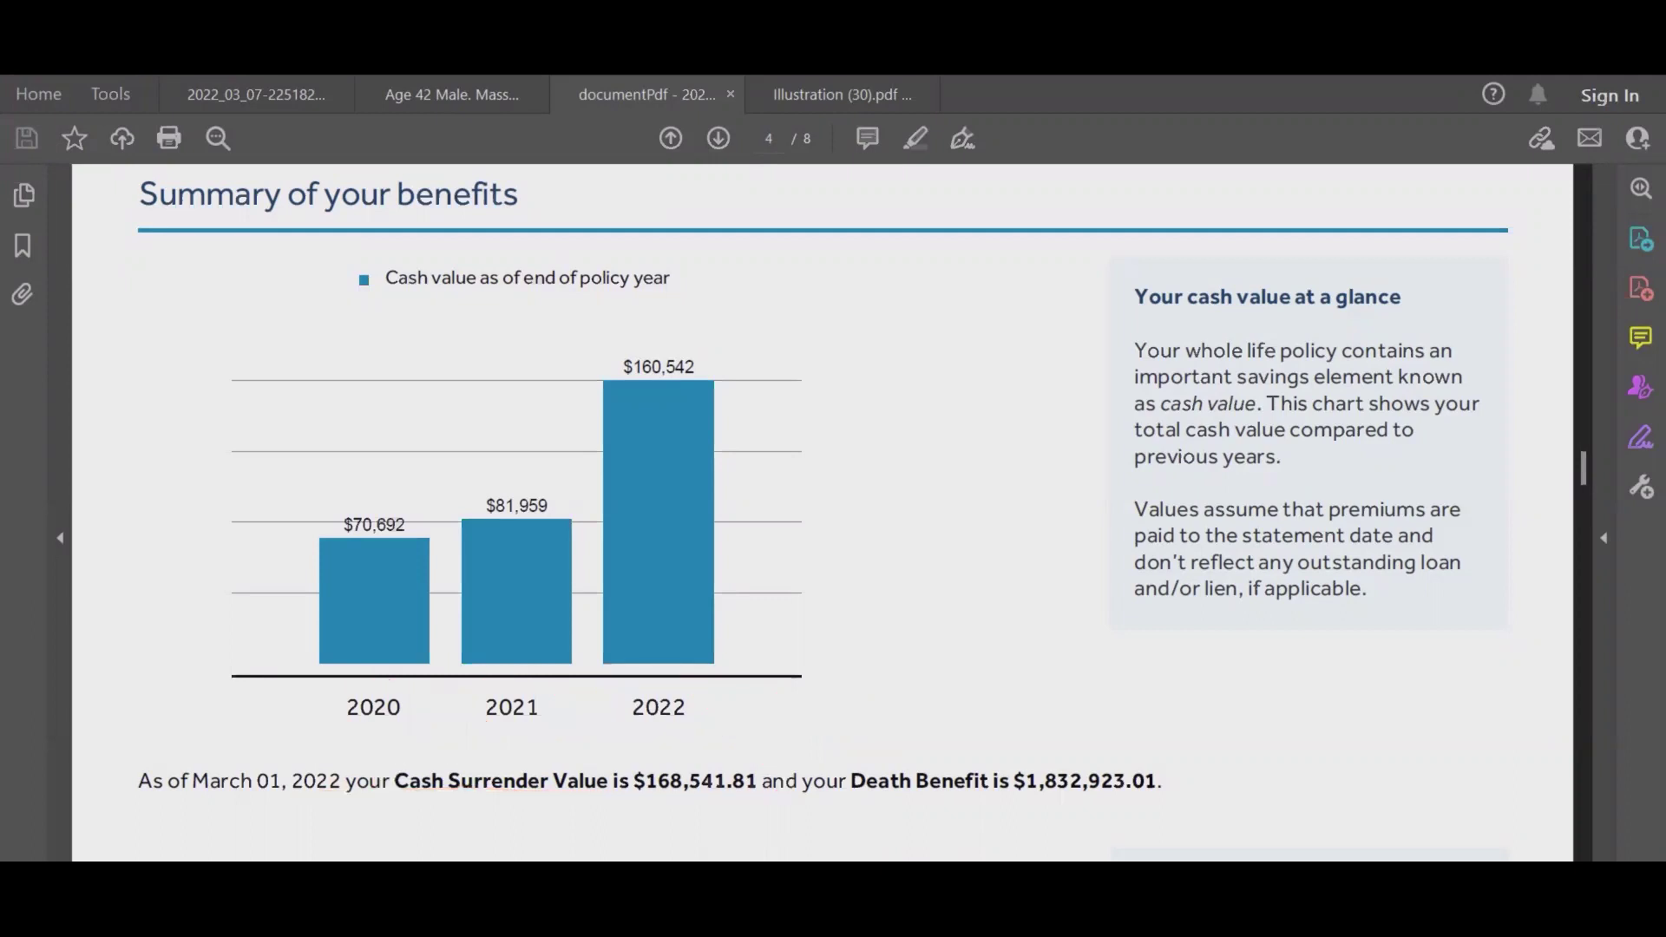
Switch to Illustration (30).pdf, circle policy year 4 (2022) and mark its Net Prem of 0.
key(ctrl+Tab)
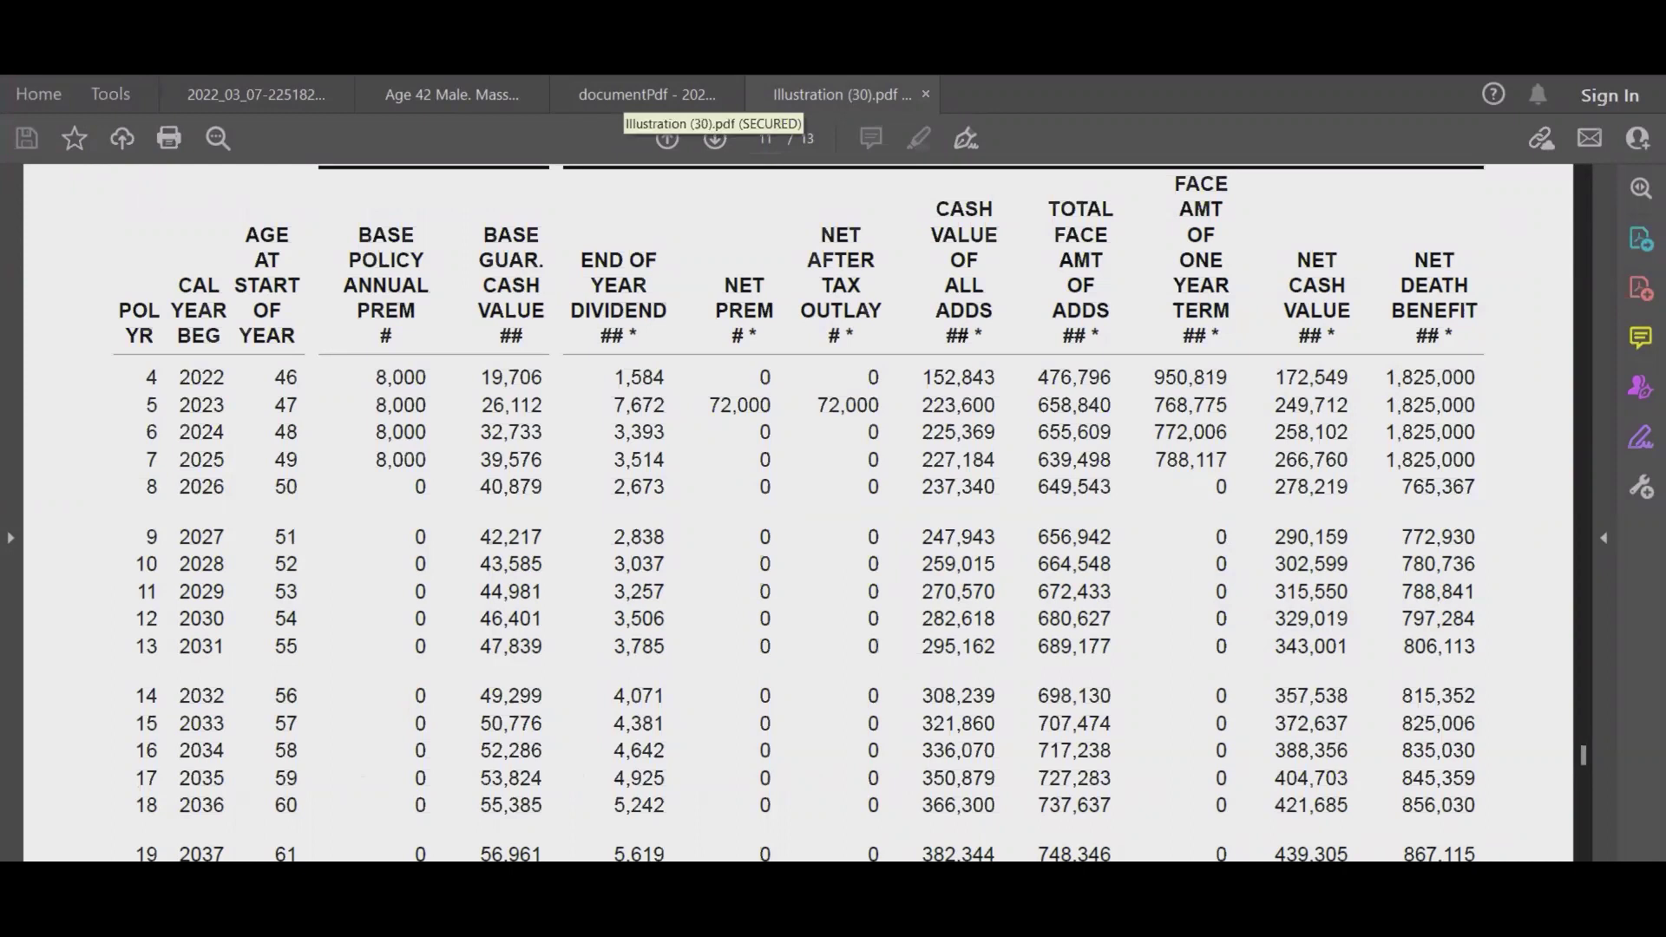
mouse_move(138, 398)
mouse_down()
mouse_move(256, 369)
mouse_move(165, 400)
mouse_up()
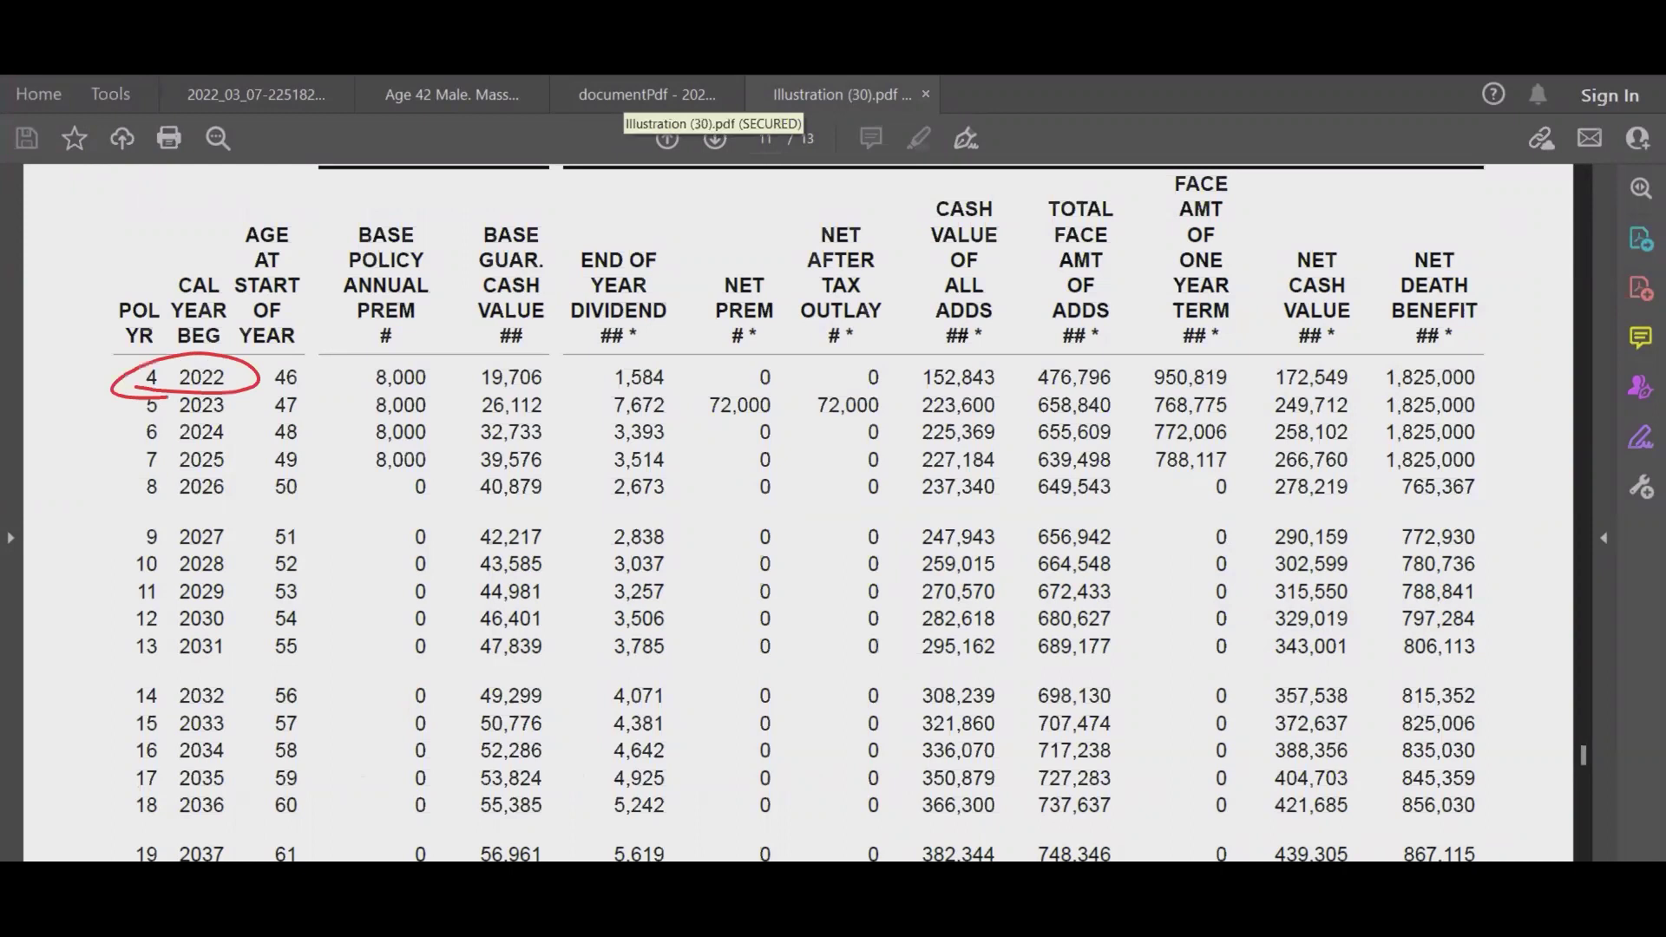
drag(745, 376, 795, 373)
Box the Net Cash Value heading and the year 4 cash value and death benefit figures, adding a star between them.
mouse_move(1267, 242)
mouse_down()
mouse_move(1359, 356)
mouse_move(1381, 233)
mouse_move(1271, 395)
mouse_move(1371, 335)
mouse_up()
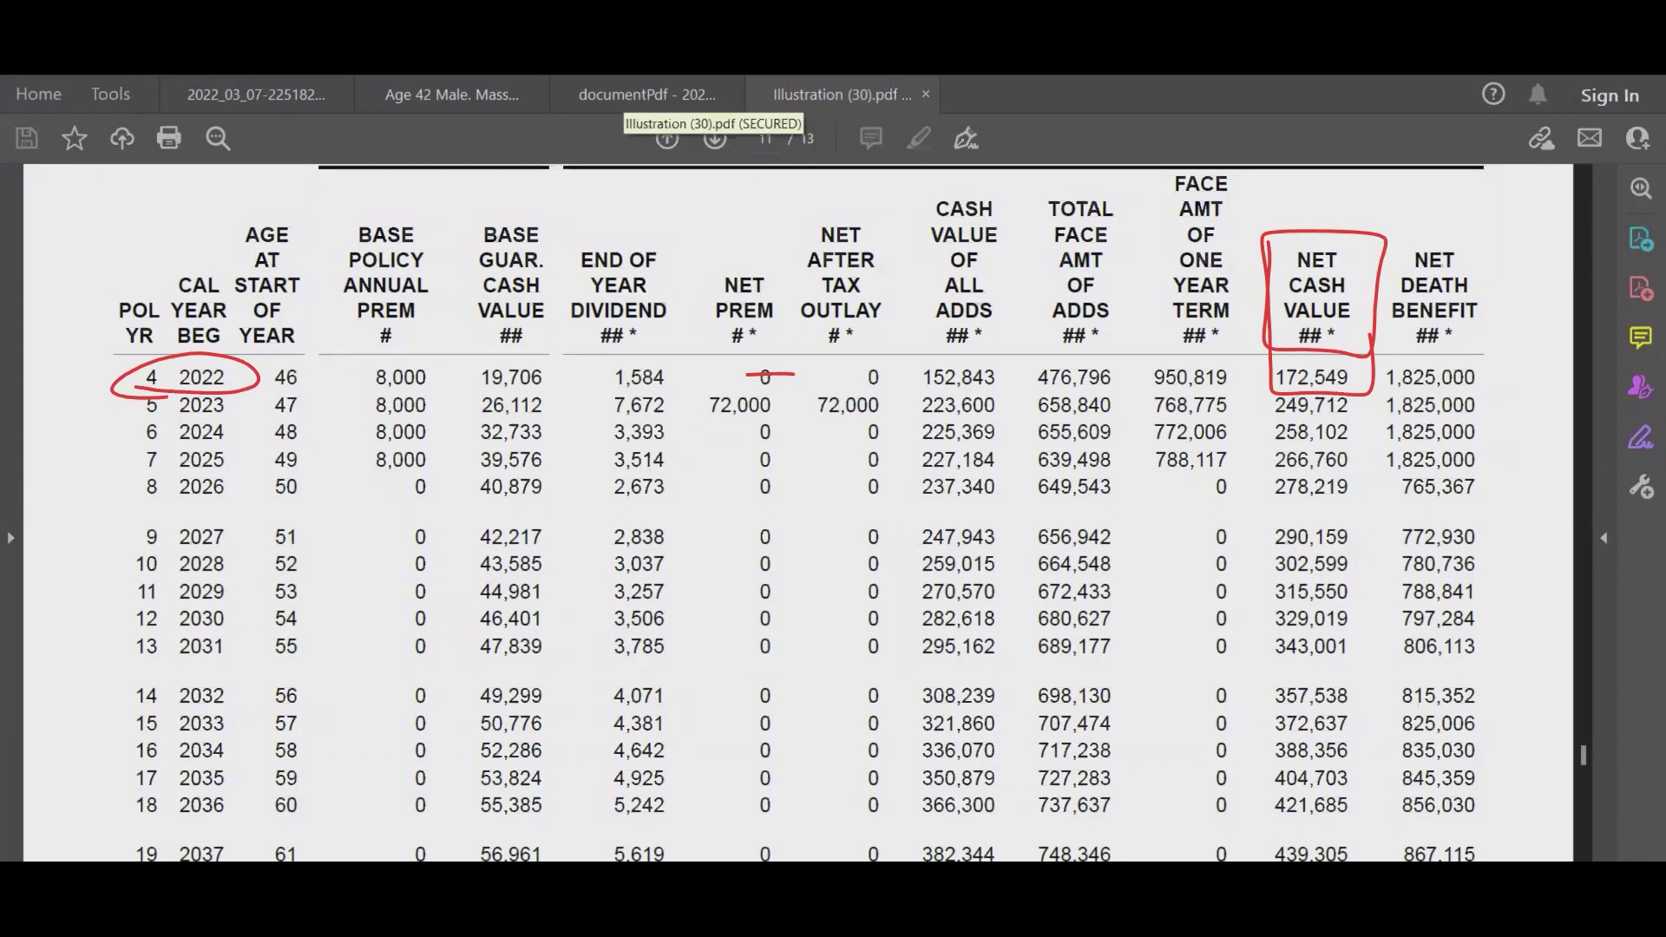
drag(1356, 365, 1367, 382)
mouse_move(1374, 393)
mouse_down()
mouse_move(1445, 396)
mouse_move(1389, 353)
mouse_up()
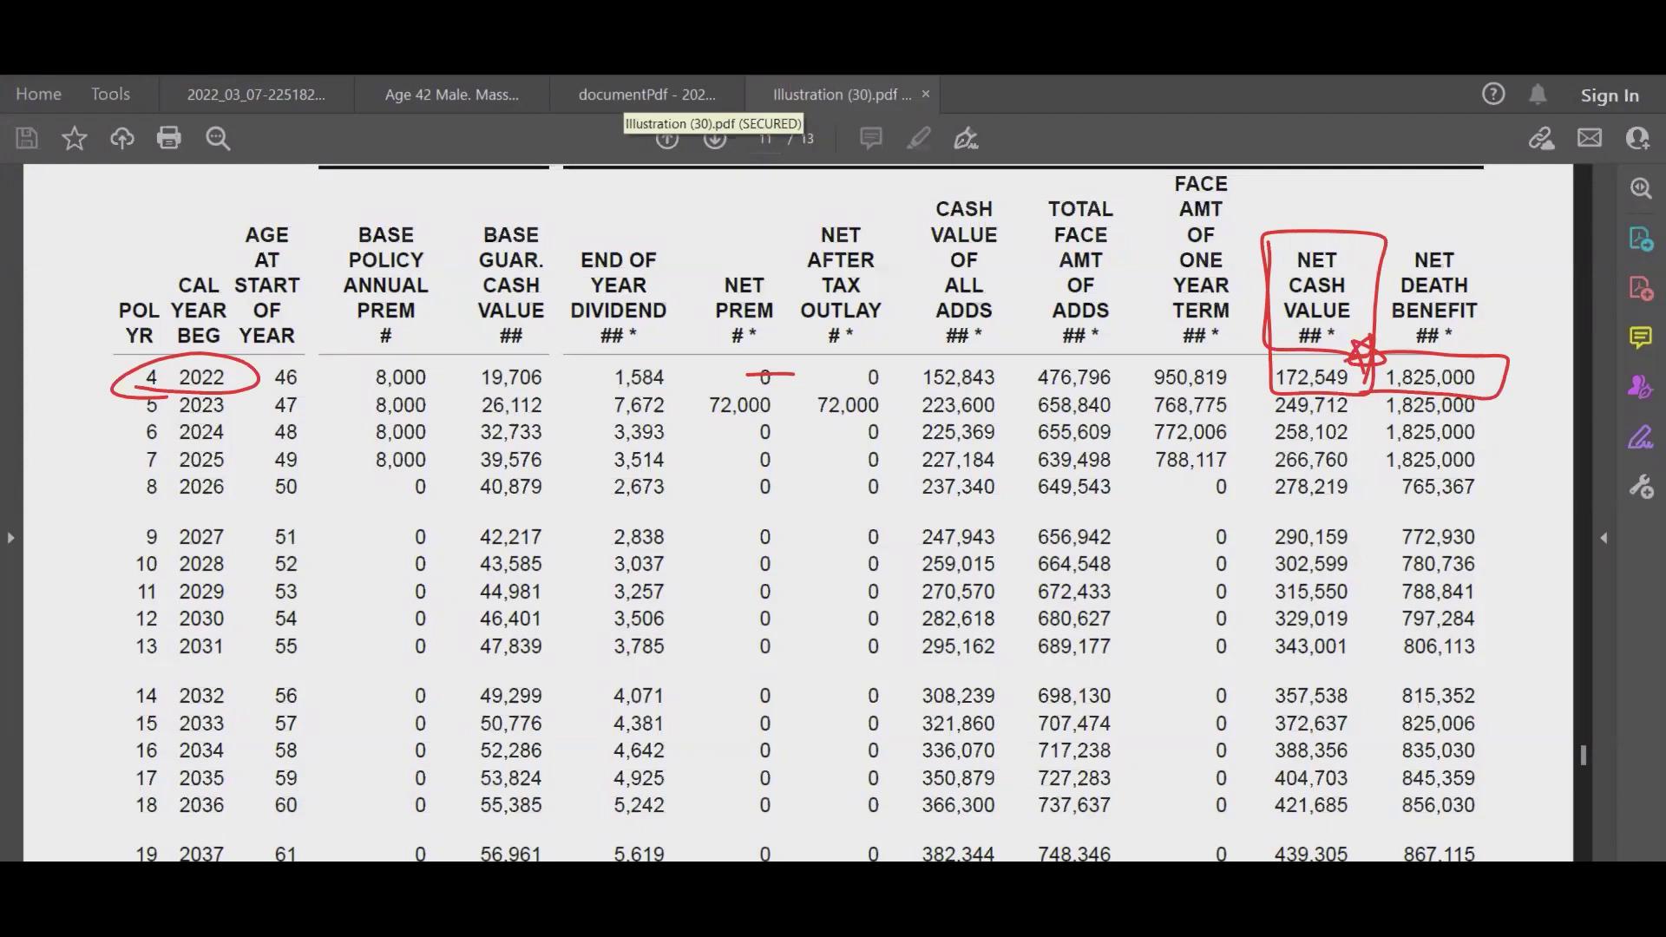
Circle the year 5 Net Prem of 72,000 and write an underlined "250,000" beneath it with a connecting line.
mouse_move(701, 414)
mouse_down()
mouse_move(800, 410)
mouse_move(699, 415)
mouse_up()
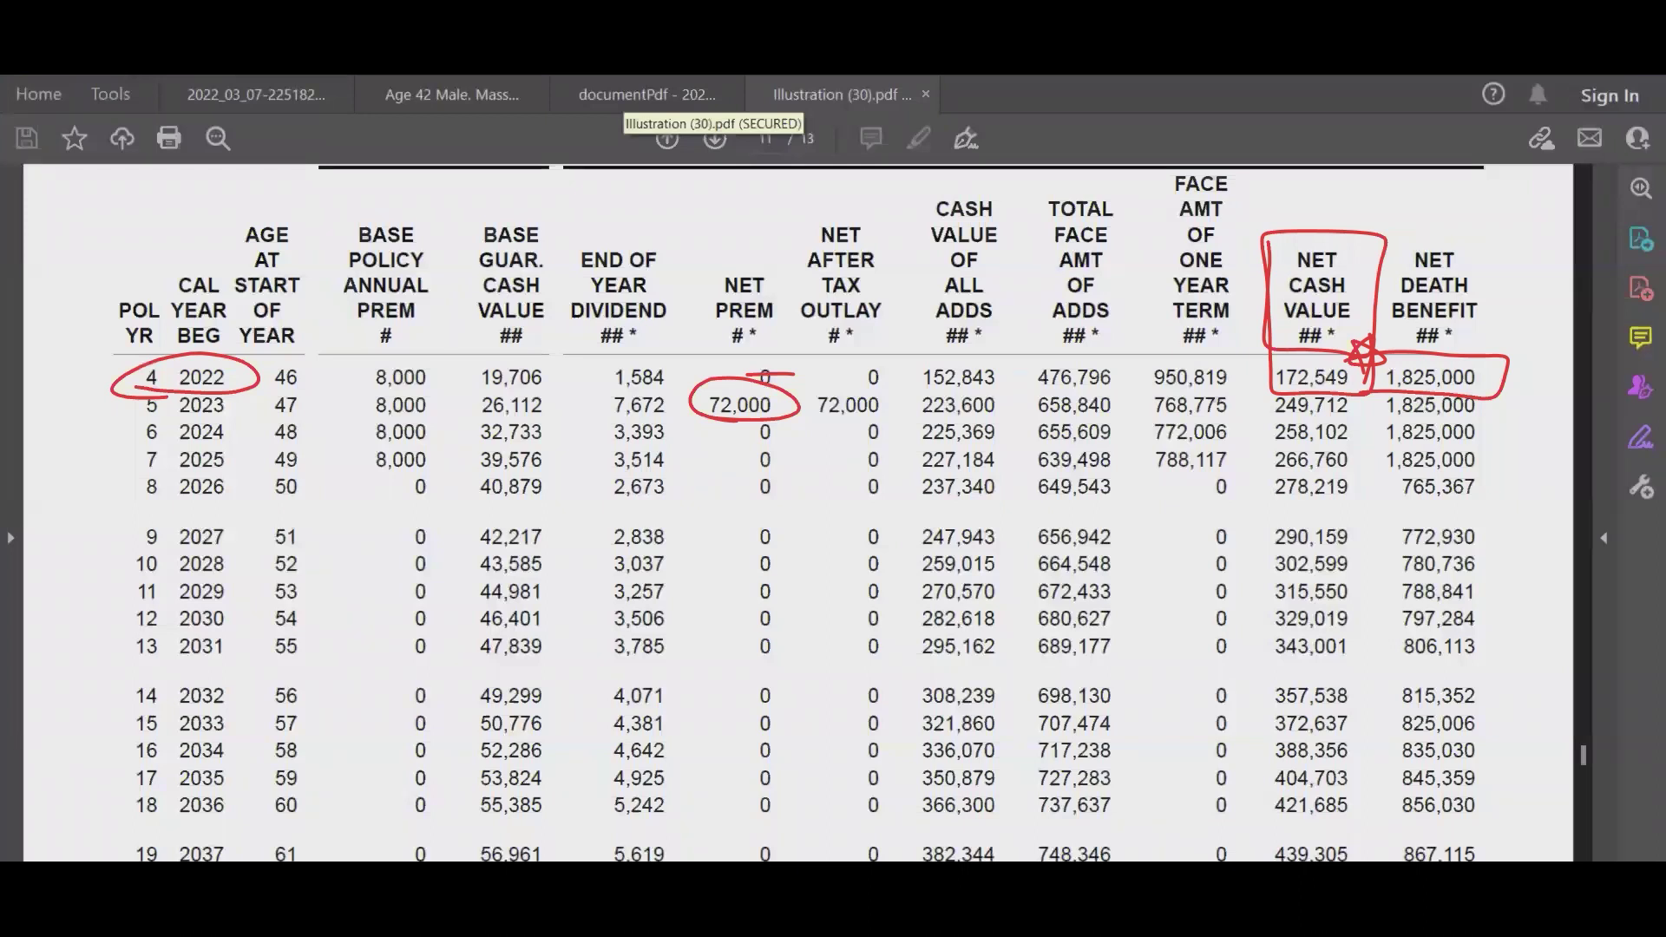
mouse_move(797, 422)
mouse_down()
mouse_move(700, 443)
mouse_move(690, 486)
mouse_move(734, 466)
mouse_up()
mouse_move(753, 460)
mouse_down()
mouse_move(771, 460)
mouse_move(664, 493)
mouse_up()
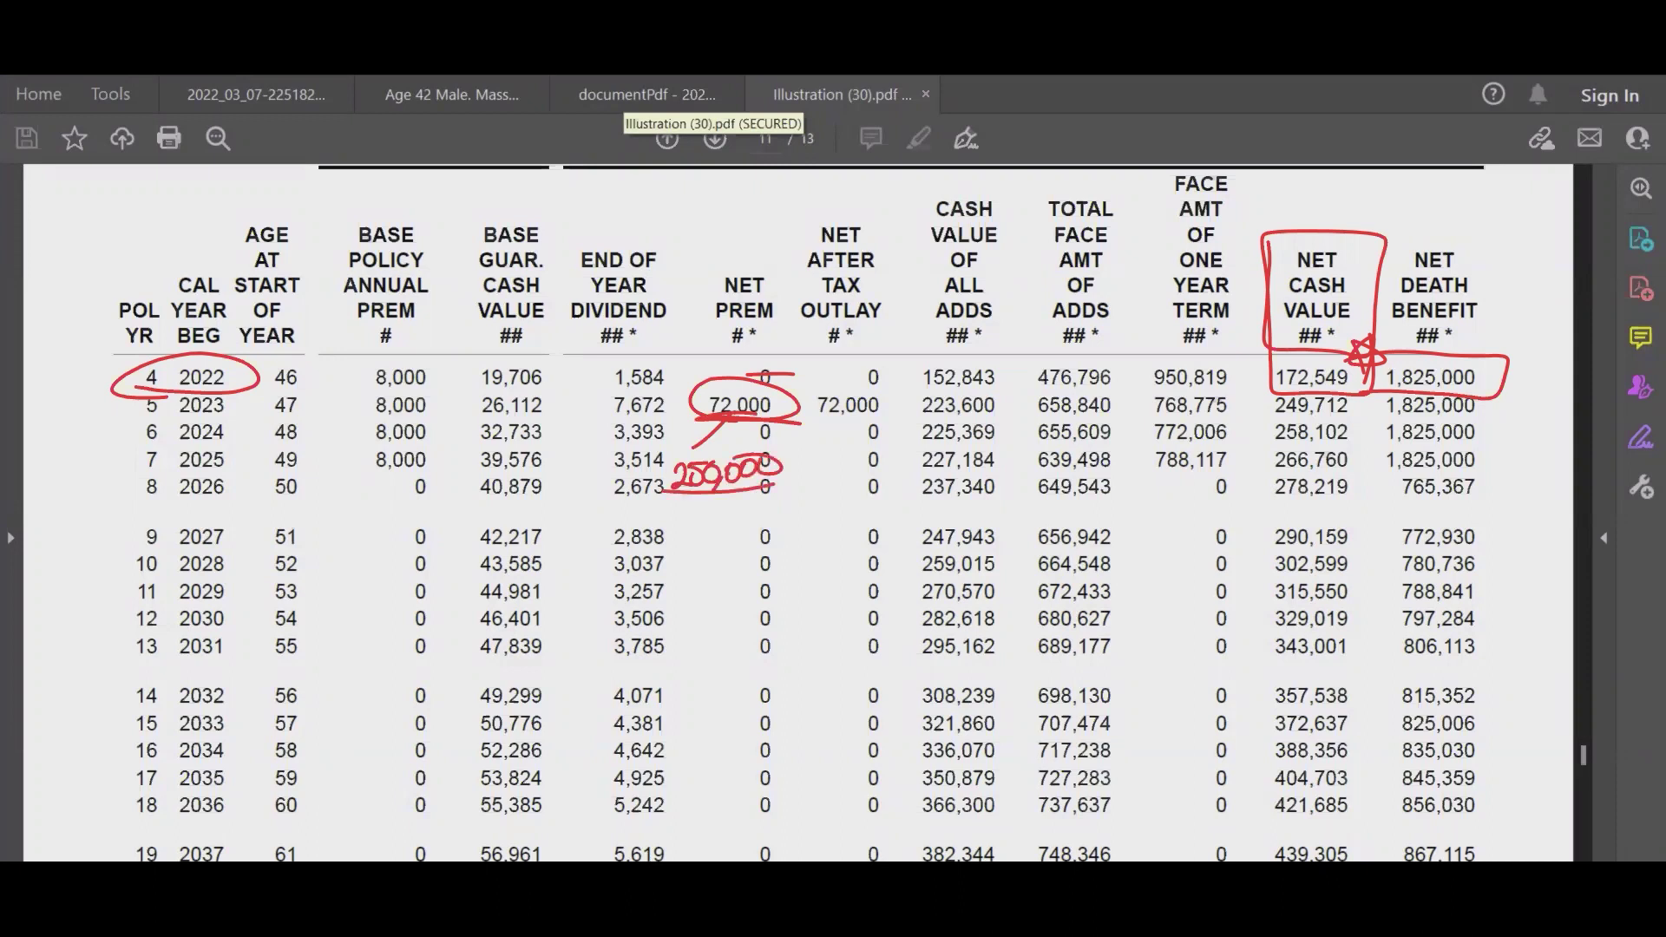
Underline the Net Cash Value figures for policy years 5 through 8.
mouse_move(1252, 396)
mouse_down()
mouse_move(1364, 393)
mouse_move(1247, 418)
mouse_up()
drag(1273, 441, 1370, 438)
drag(1266, 470, 1373, 469)
drag(1275, 492, 1372, 493)
Rule a line below policy year 7, cross out the zero base premiums with an underlined "RPU" note, and clear all pen markings.
drag(133, 473, 492, 474)
drag(454, 471, 360, 616)
drag(391, 469, 473, 660)
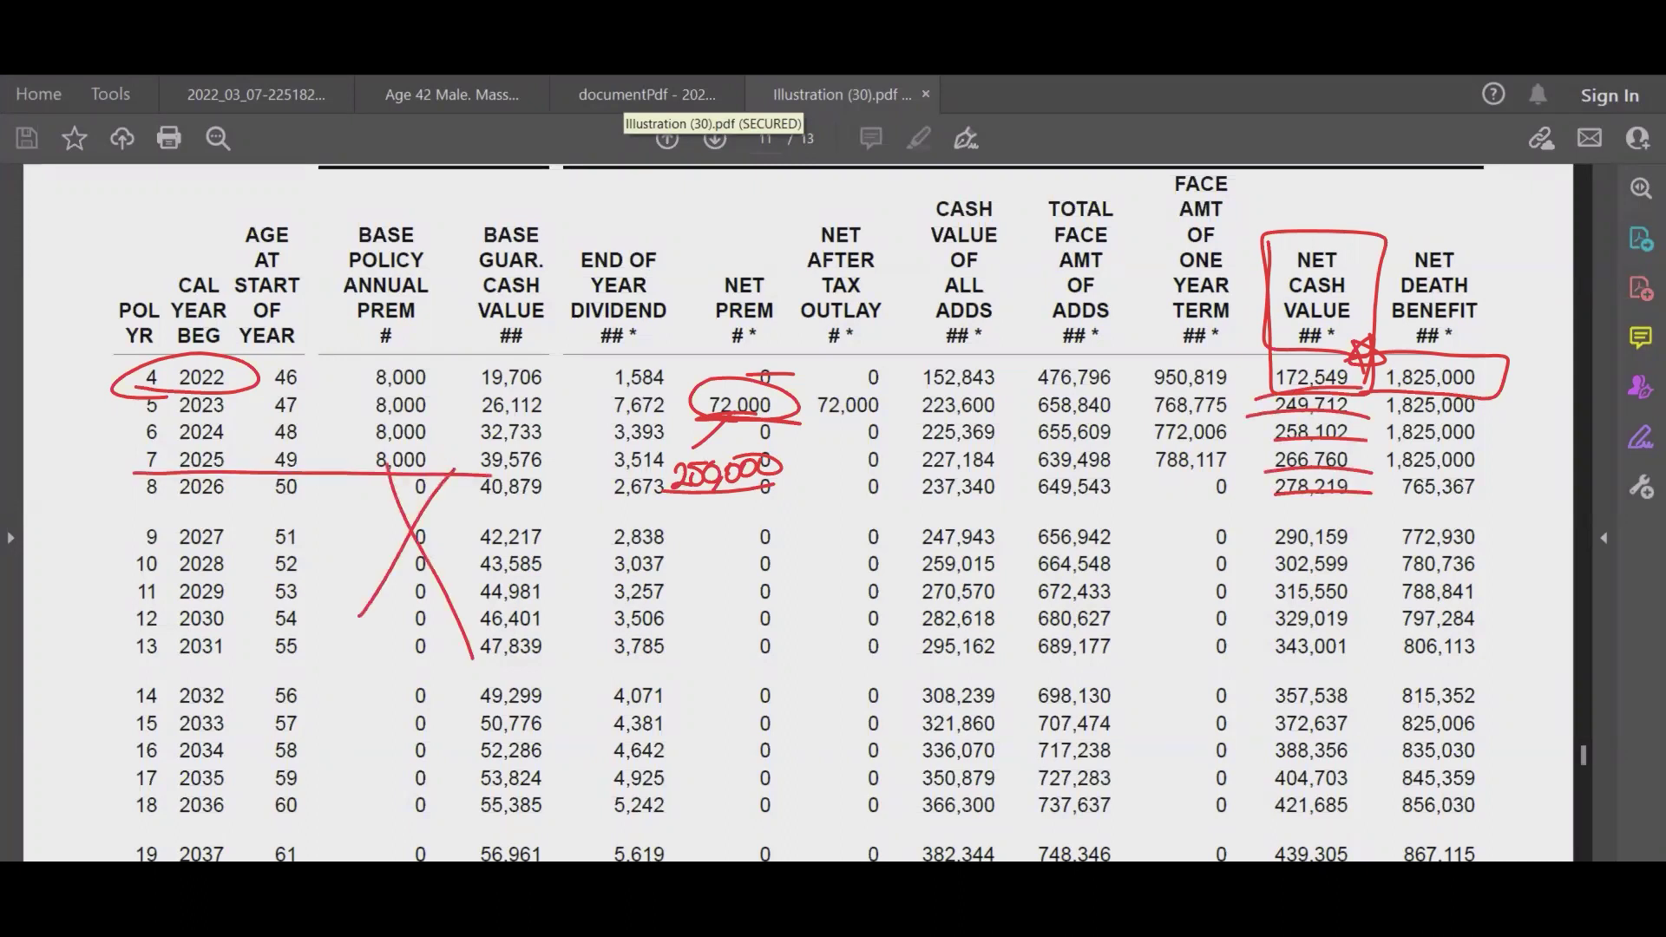
mouse_move(315, 498)
mouse_down()
mouse_move(316, 521)
mouse_move(352, 495)
mouse_move(403, 515)
mouse_up()
click(351, 492)
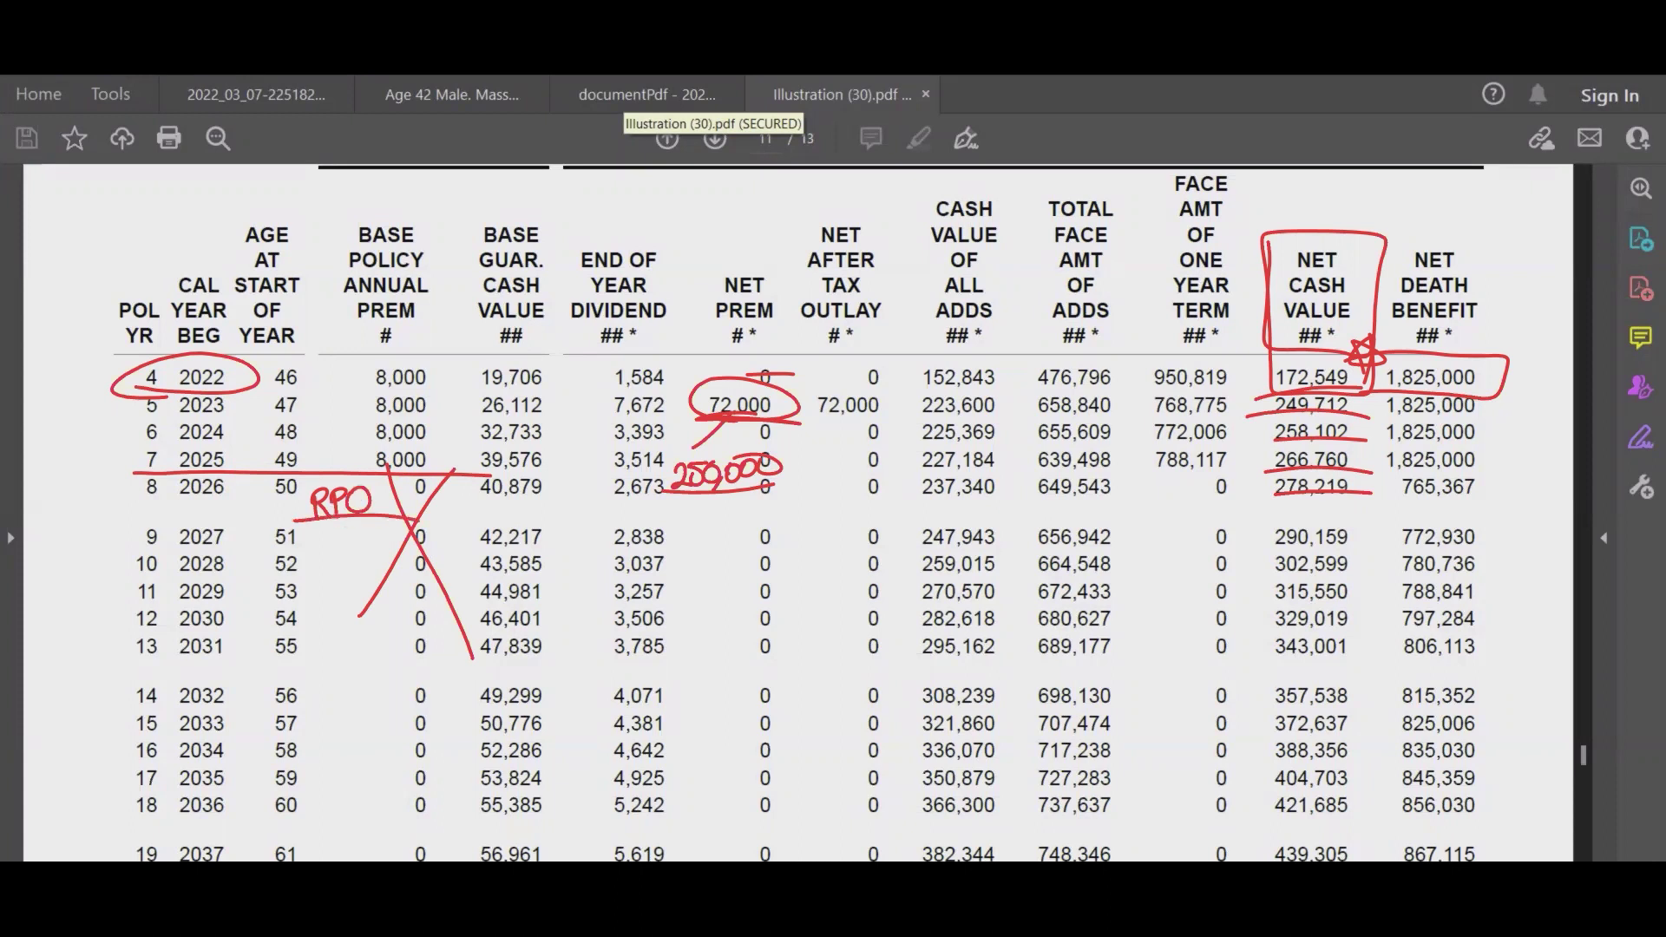
key(ctrl+z)
key(Escape)
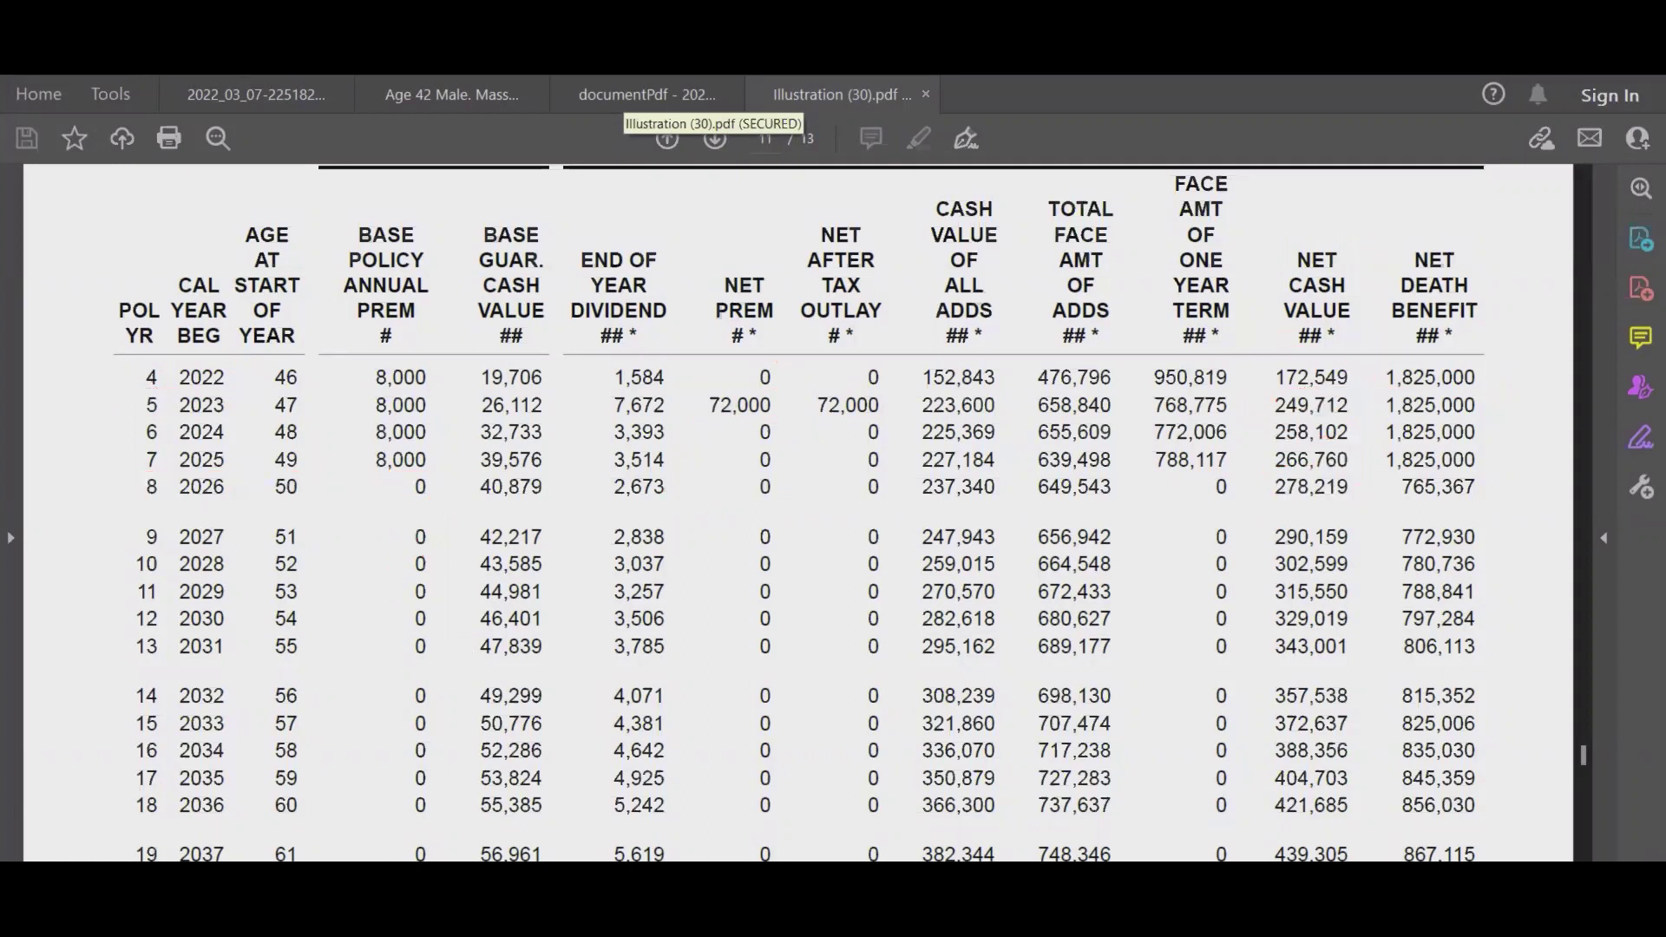
Glance at the documentPdf benefits summary, return to the illustration, and switch to the "Male Early 40s" MassMutual workbook in Excel.
click(647, 93)
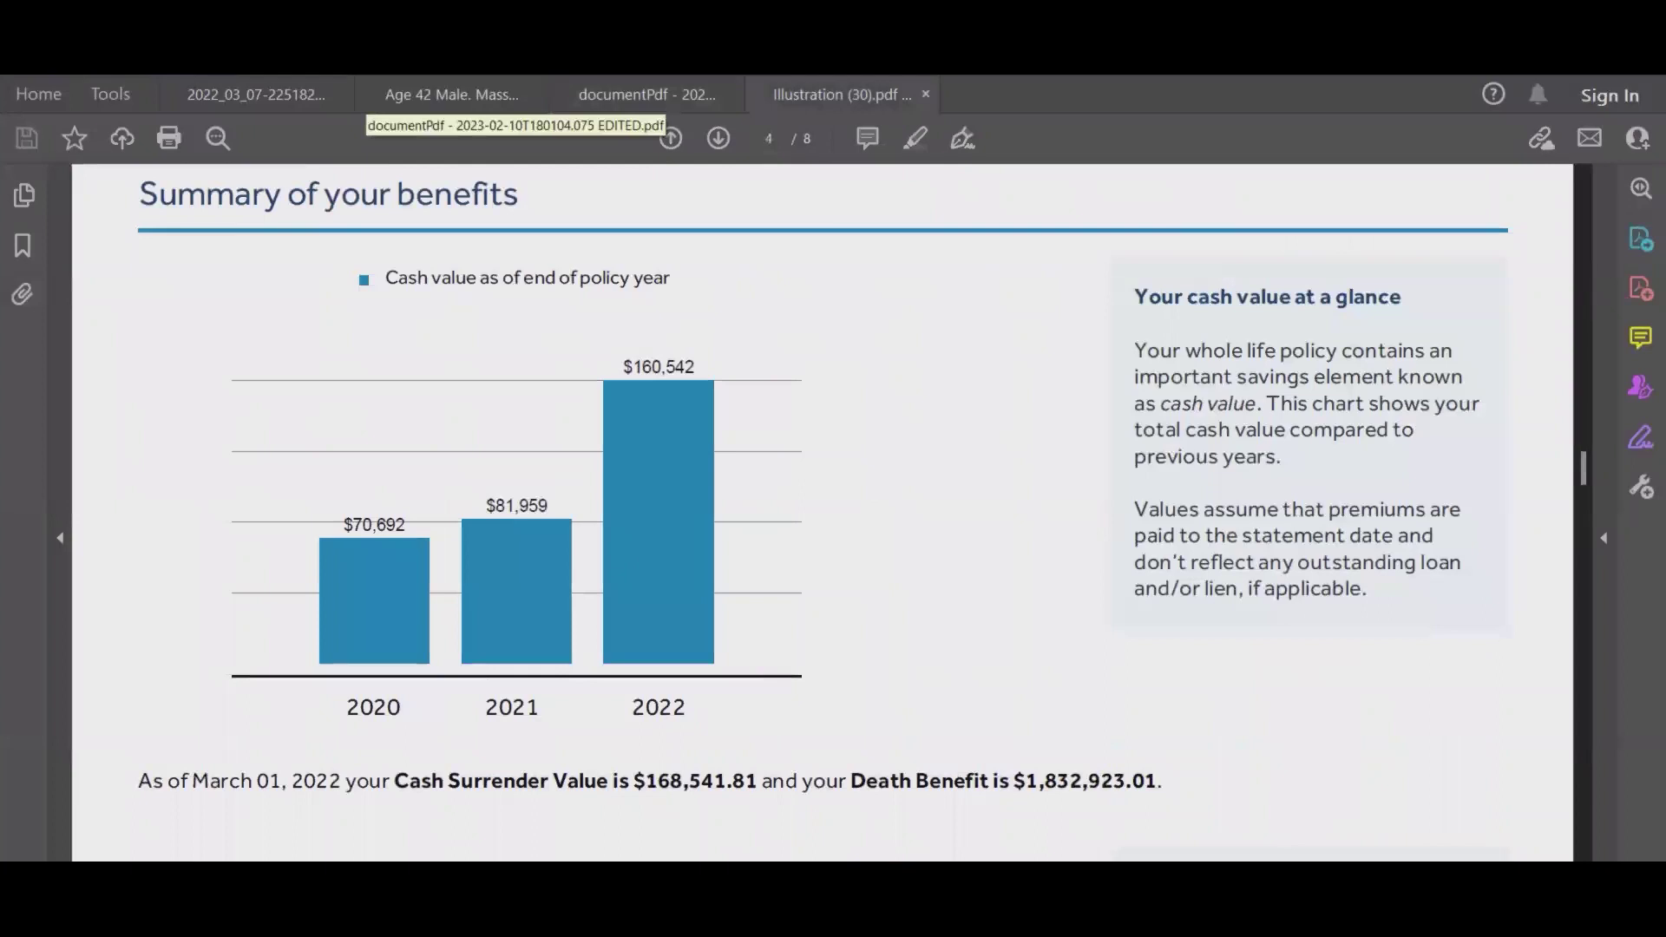
click(820, 94)
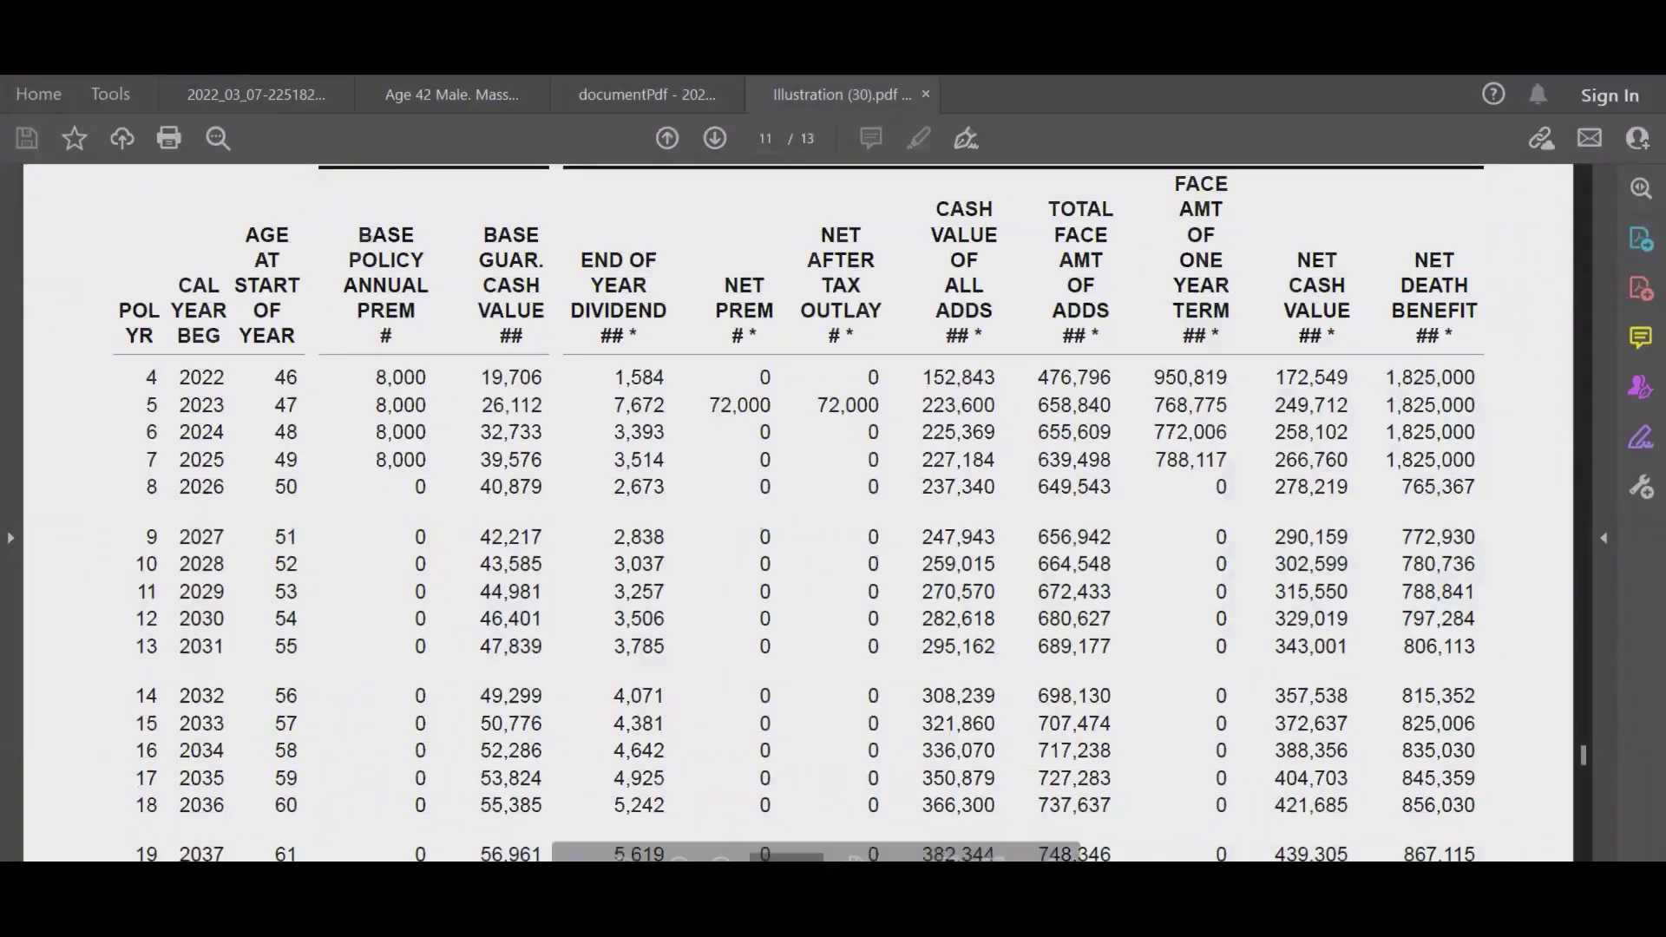
mouse_move(937, 857)
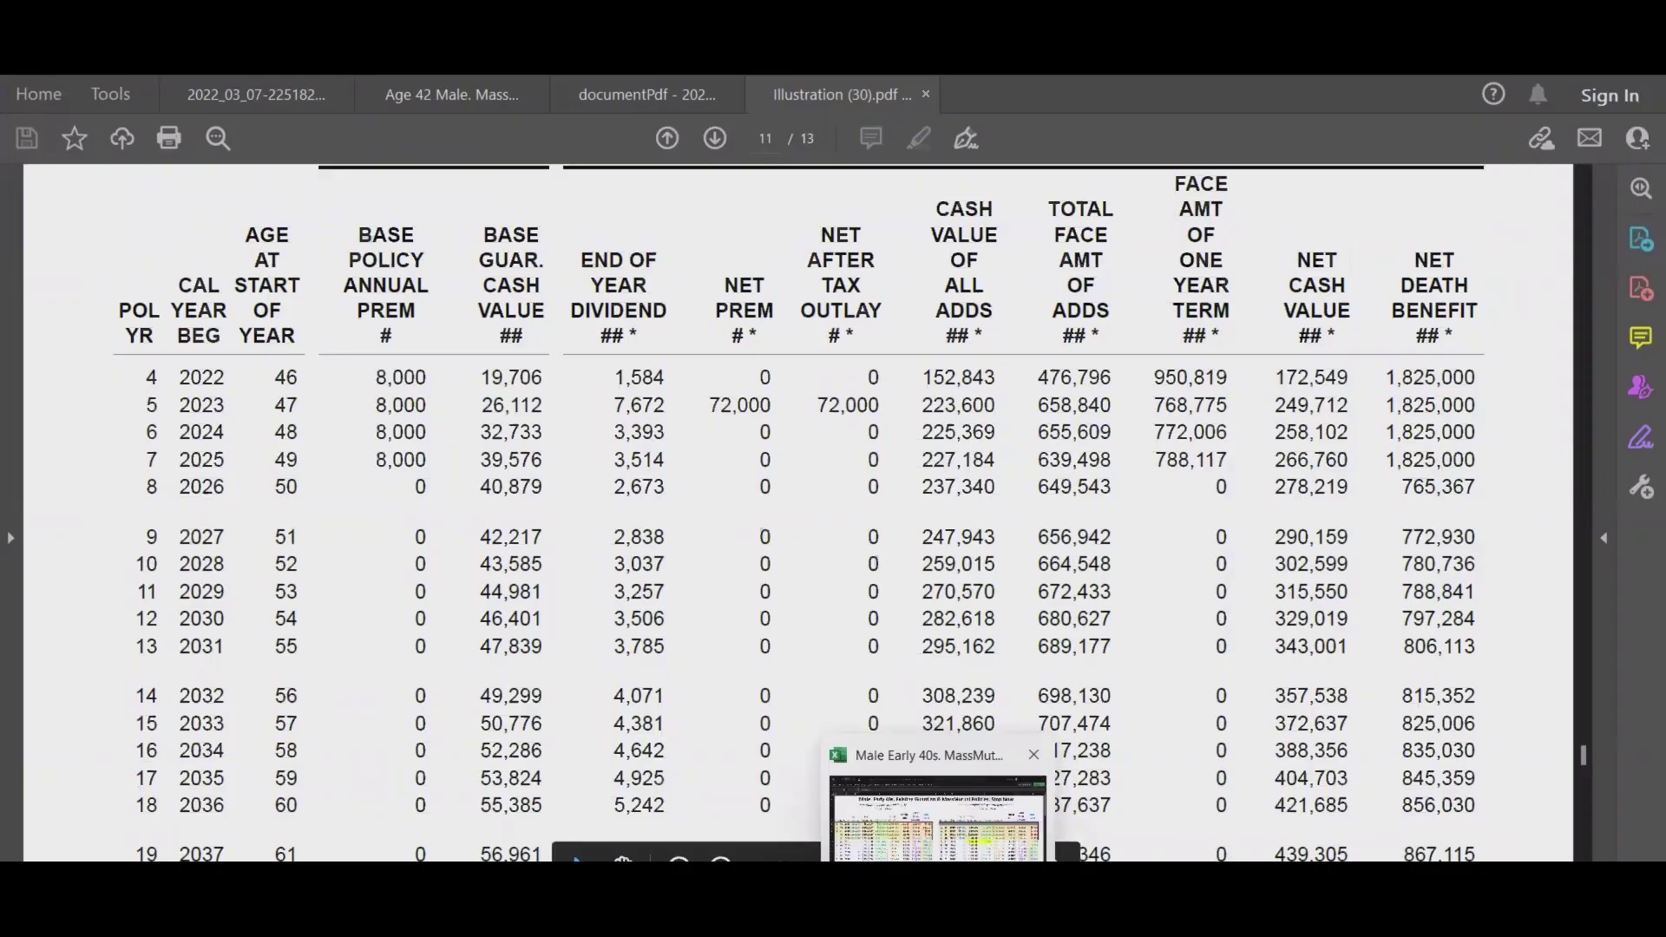
click(937, 820)
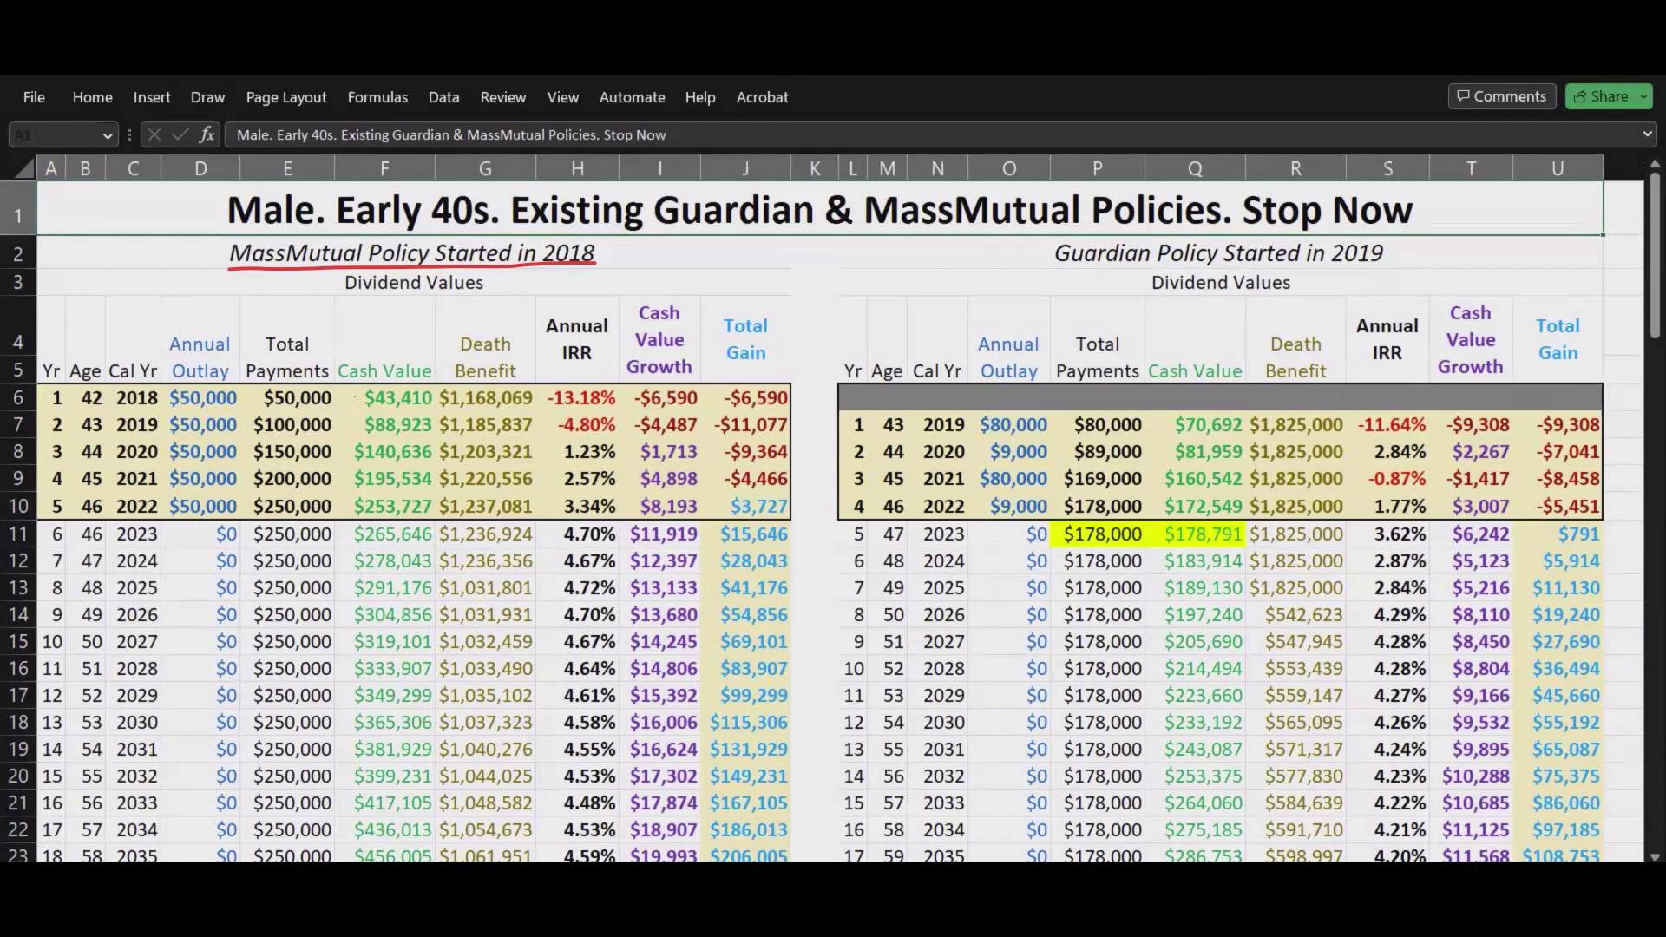
Underline MassMutual year 1 at age 42, point an arrow to Guardian's empty row, underline Guardian's 2019 start and circle its year 1.
drag(43, 412, 105, 405)
drag(793, 398, 822, 405)
drag(1324, 268, 1406, 273)
mouse_move(850, 432)
mouse_down()
mouse_move(873, 420)
mouse_move(847, 420)
mouse_up()
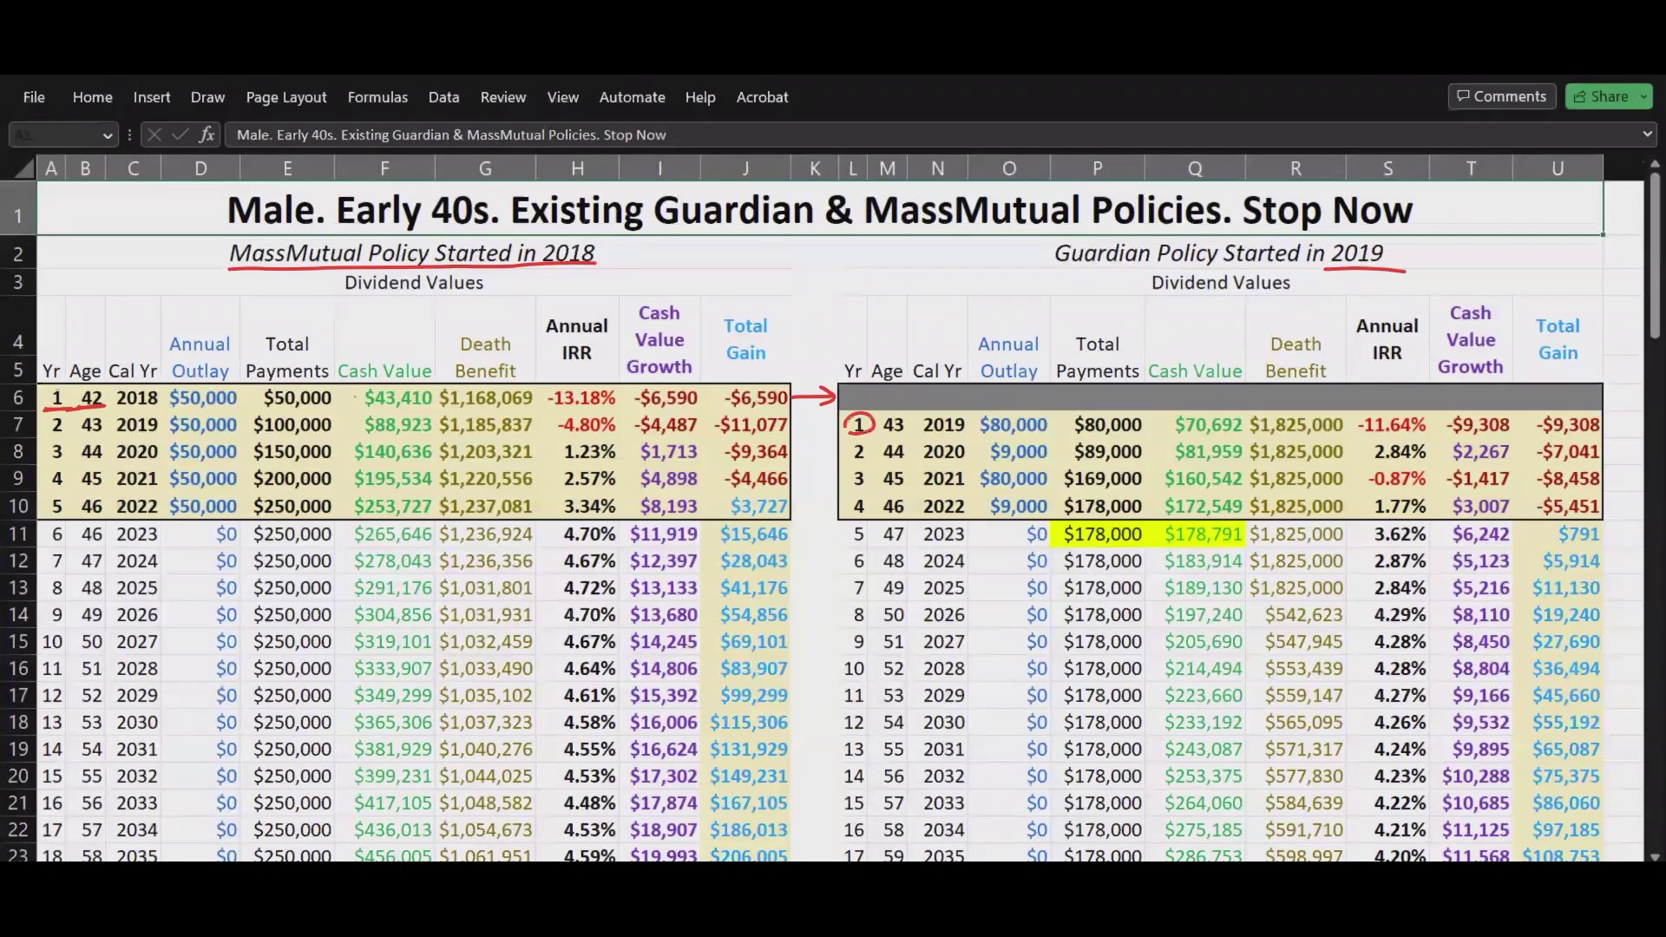
Underline both policies' 2019 cash values and age 43, and circle MassMutual policy year 2.
mouse_move(68, 413)
mouse_down()
mouse_move(44, 416)
mouse_move(71, 416)
mouse_up()
drag(1176, 435, 1250, 432)
drag(365, 433, 433, 433)
drag(70, 439, 115, 430)
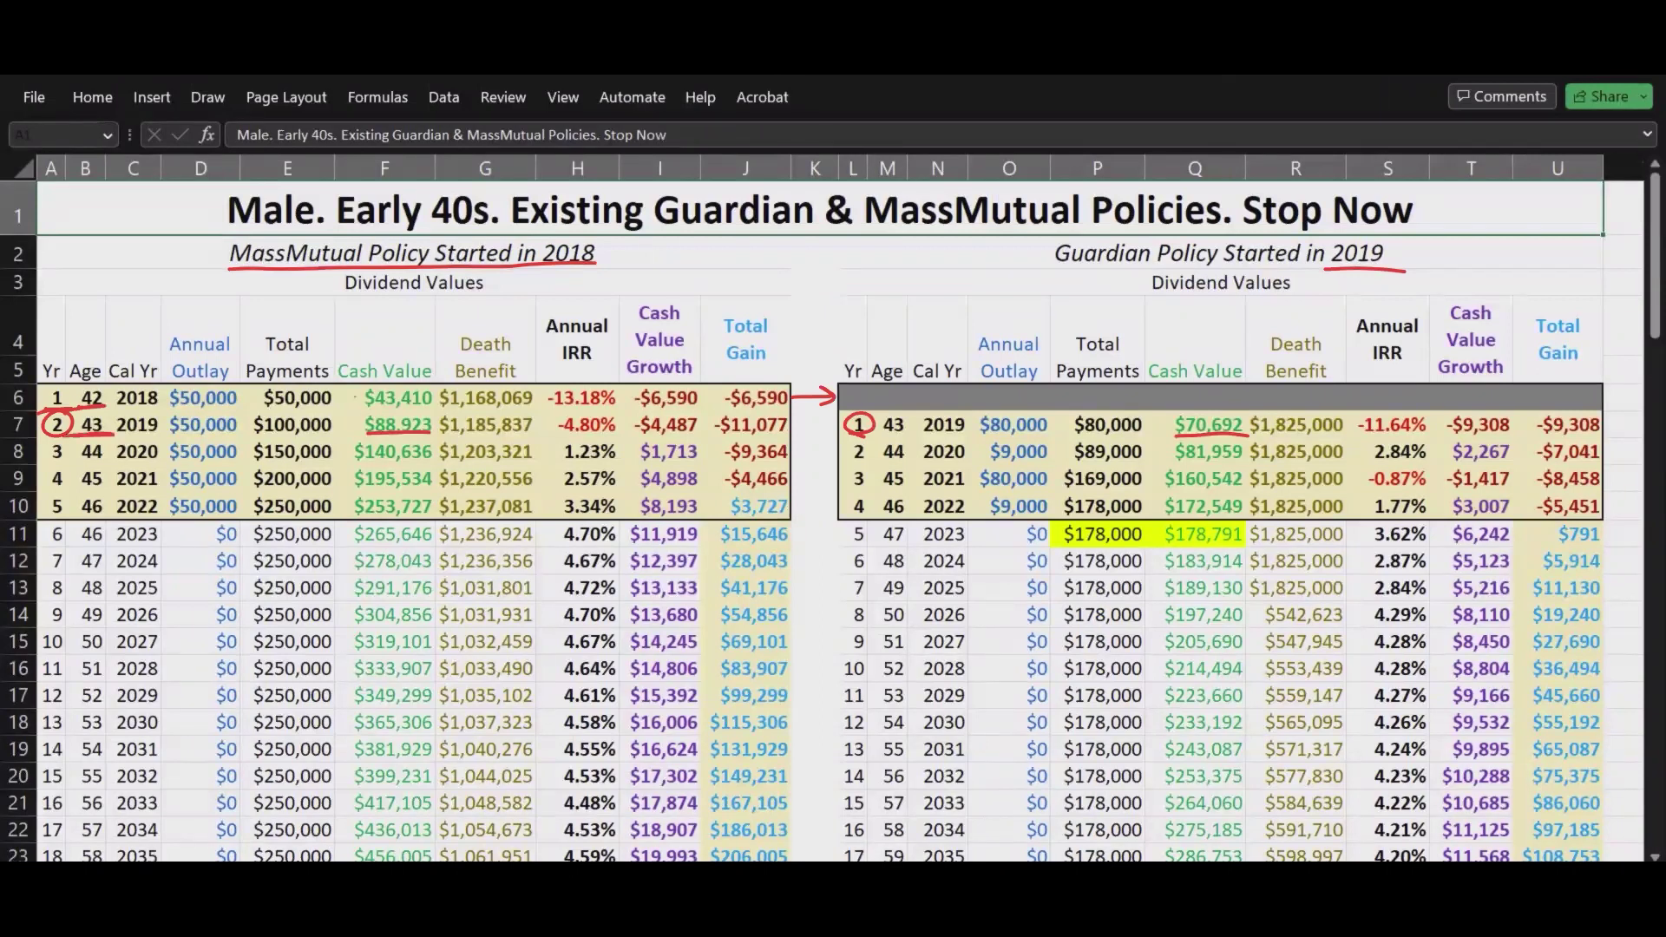
drag(874, 440, 910, 436)
Box the MassMutual Annual Outlay column for years 1 to 5 and the 2021 and 2022 cash values, with a line between those years.
mouse_move(240, 321)
mouse_down()
mouse_move(157, 512)
mouse_move(224, 519)
mouse_move(232, 302)
mouse_up()
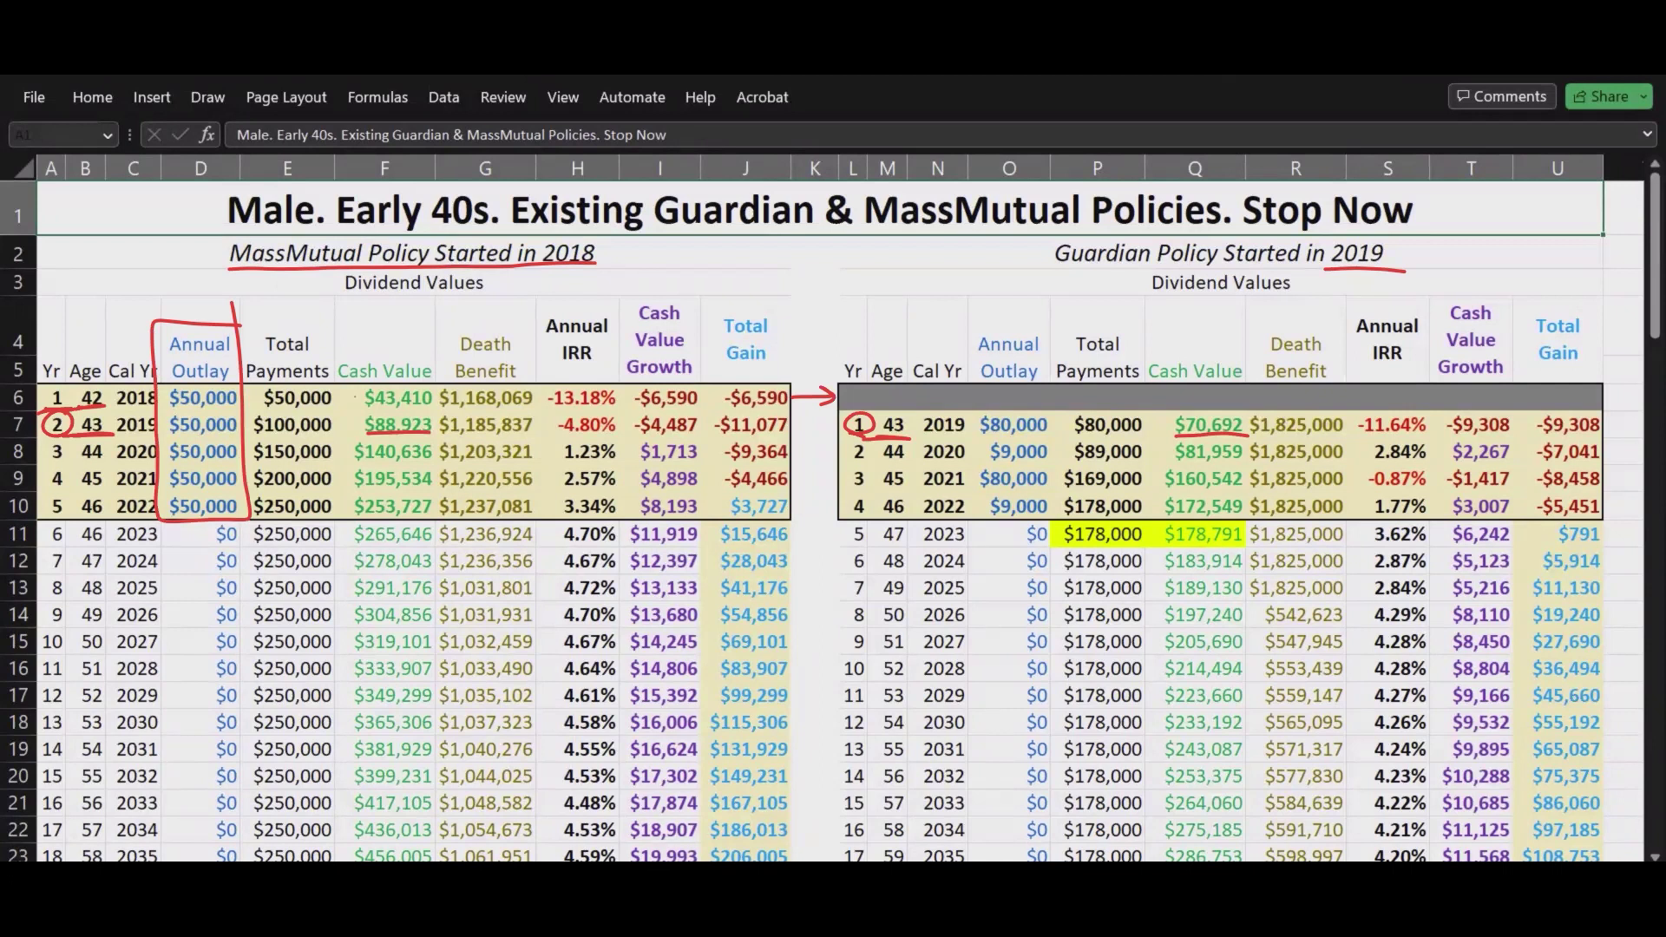
mouse_move(439, 462)
mouse_down()
mouse_move(340, 479)
mouse_move(359, 521)
mouse_move(446, 438)
mouse_up()
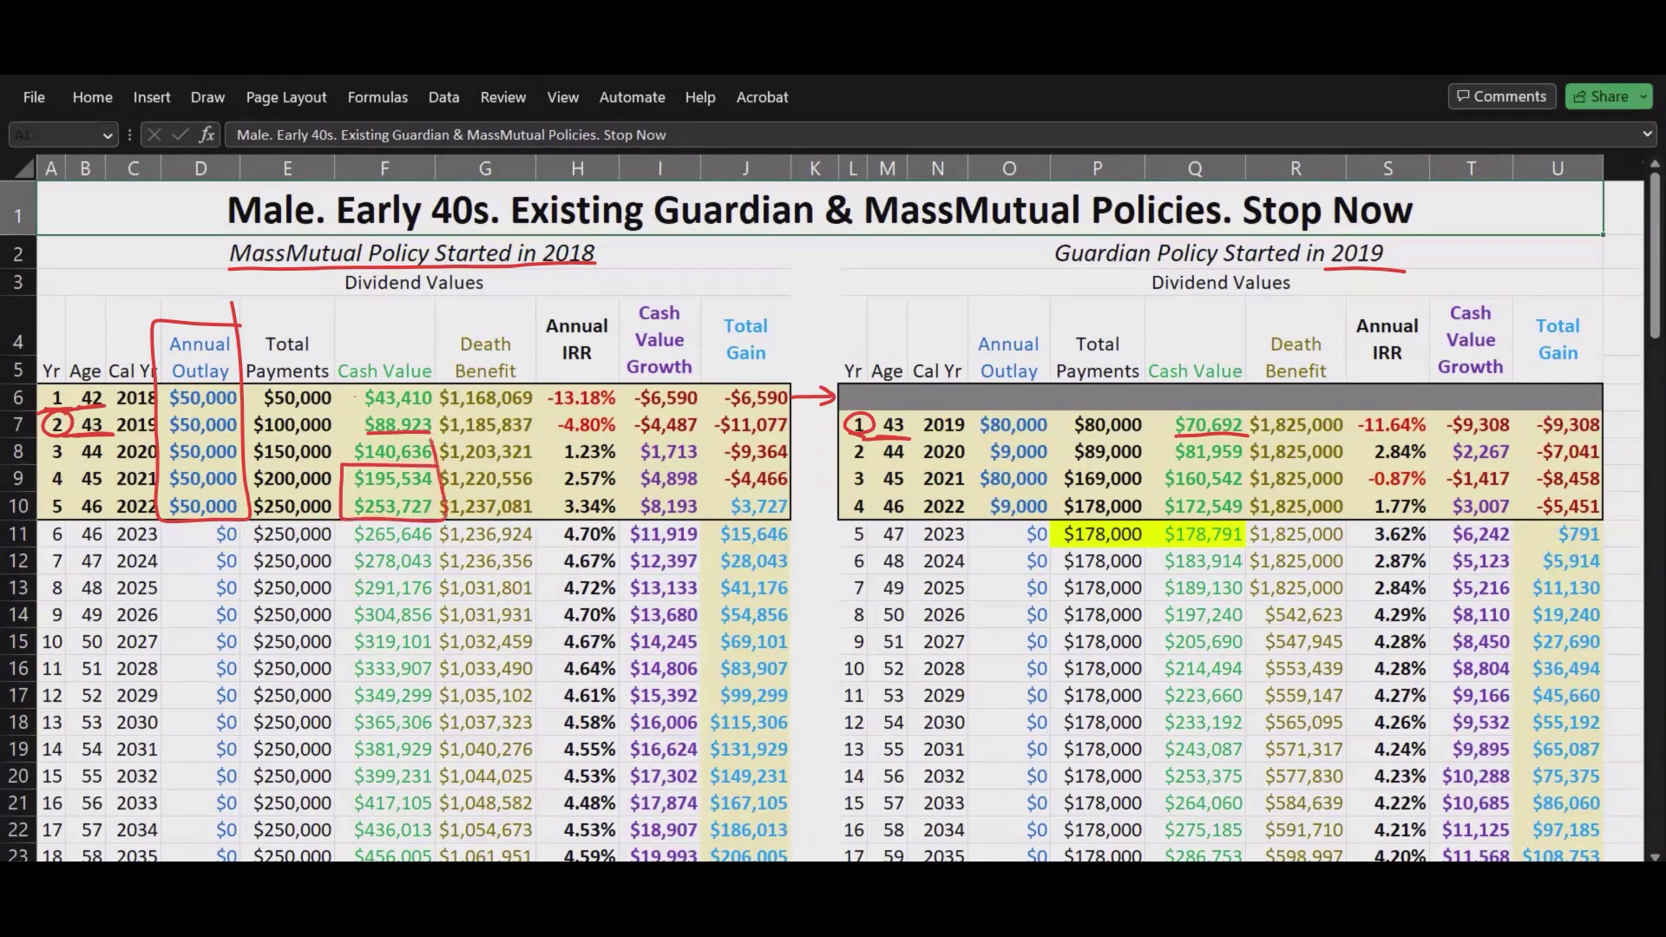
drag(240, 491, 484, 495)
Circle the Annual IRR heading, write an underlined "Div @ 6.00%" above it, and mark MassMutual's year 1 outlay, cash value and IRR.
mouse_move(618, 335)
mouse_down()
mouse_move(540, 323)
mouse_move(623, 334)
mouse_move(573, 300)
mouse_move(678, 267)
mouse_move(698, 282)
mouse_move(779, 270)
mouse_up()
drag(591, 303, 820, 284)
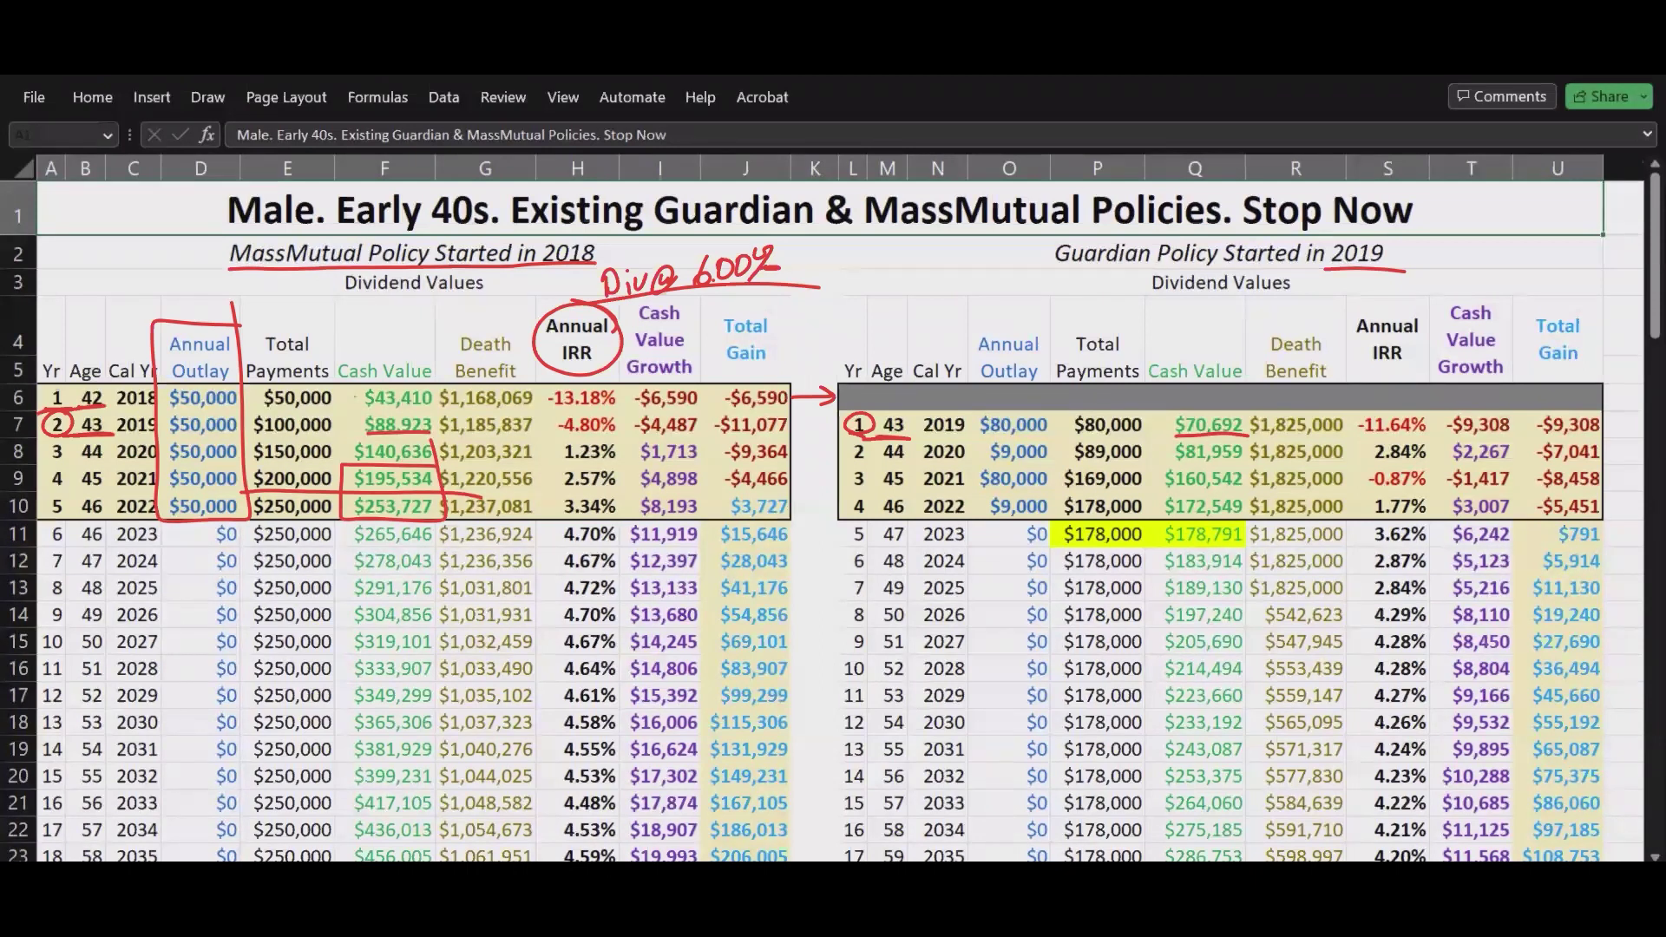
mouse_move(175, 410)
mouse_down()
mouse_move(450, 407)
mouse_move(340, 400)
mouse_up()
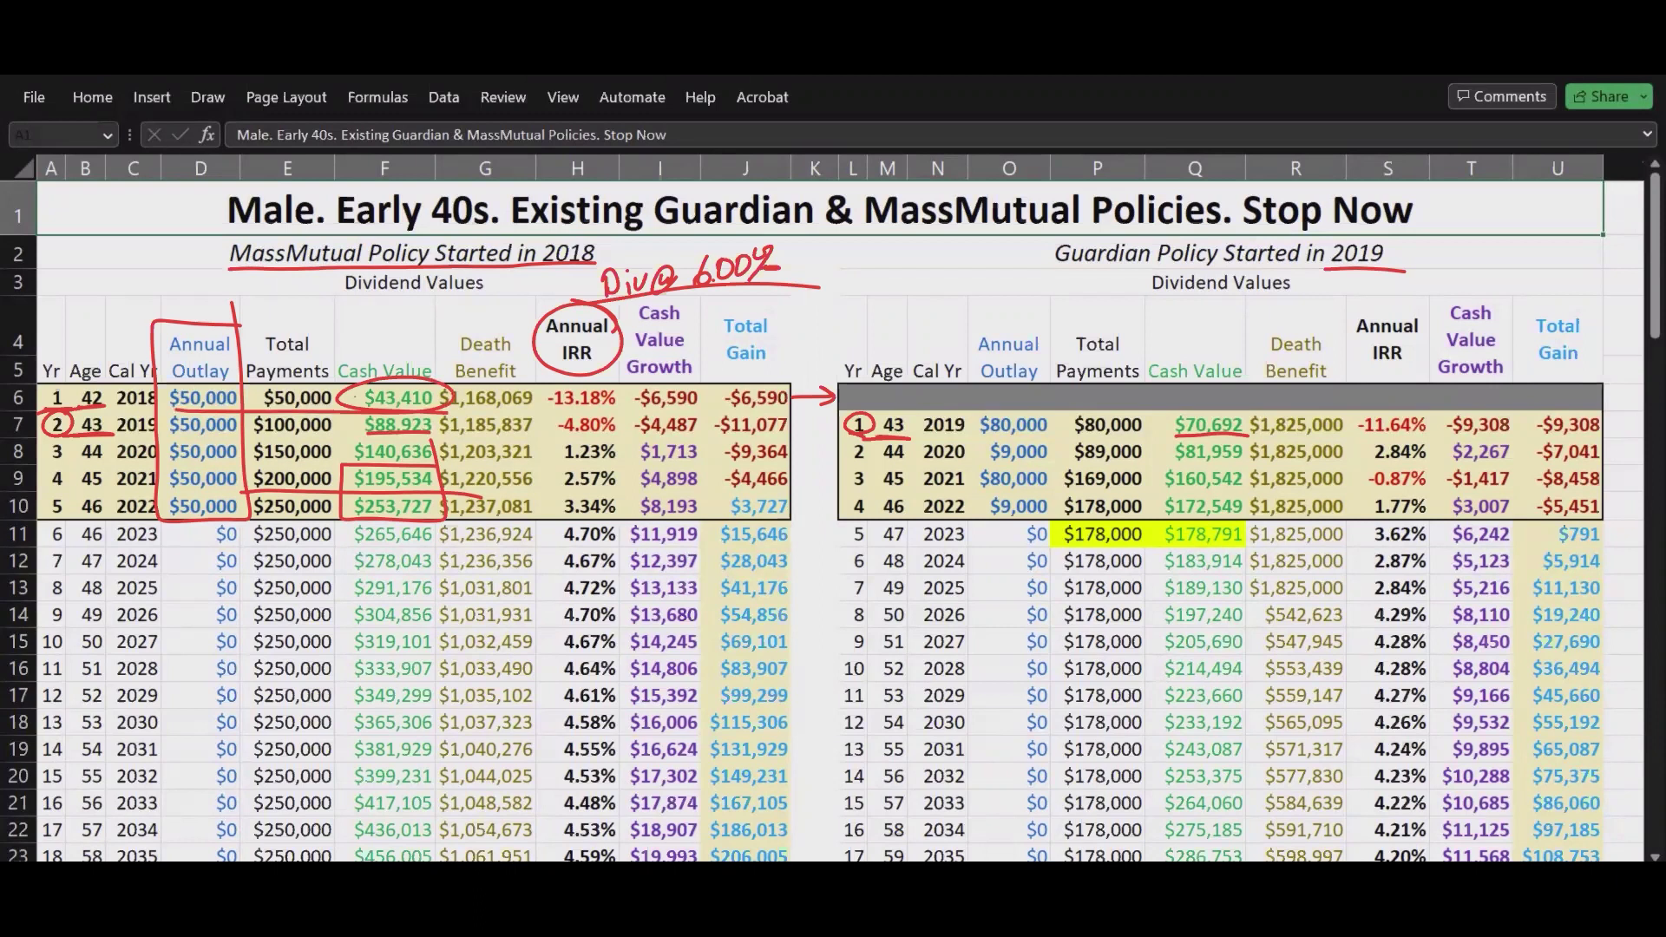
drag(432, 359, 433, 383)
drag(549, 408, 650, 410)
Circle the MassMutual Cash Value Growth and Total Gain headings and underline the year 1 cash value growth.
mouse_move(686, 295)
mouse_down()
mouse_move(611, 337)
mouse_move(722, 341)
mouse_move(624, 304)
mouse_up()
drag(643, 408, 721, 408)
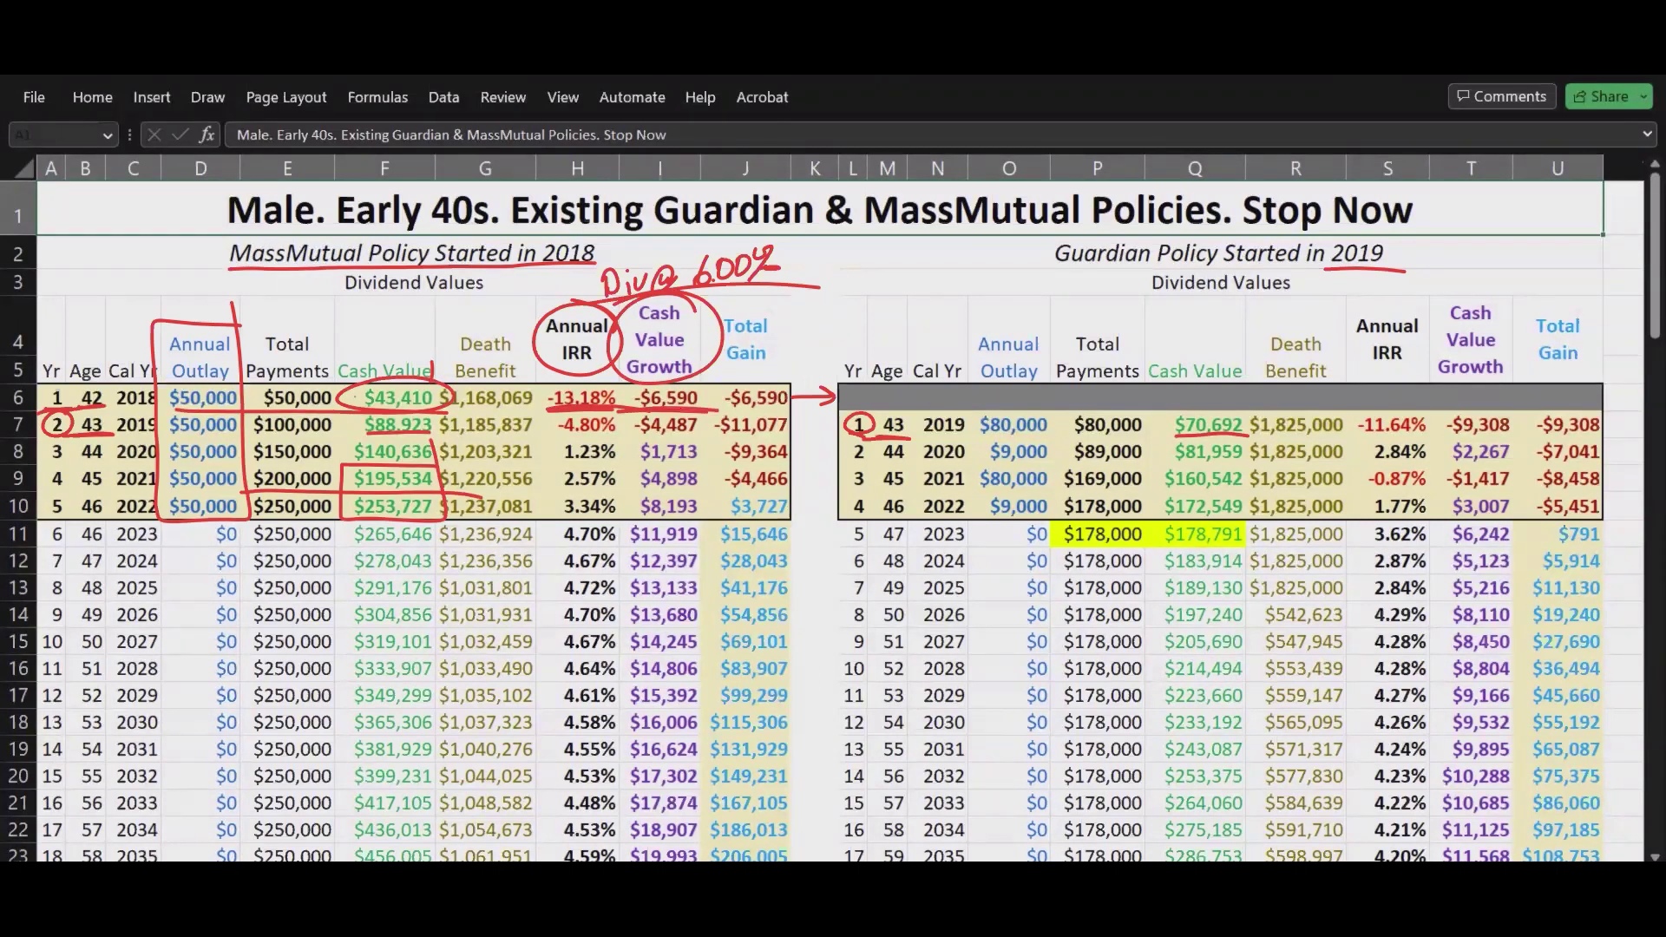
mouse_move(795, 355)
mouse_down()
mouse_move(769, 300)
mouse_move(696, 358)
mouse_move(797, 343)
mouse_up()
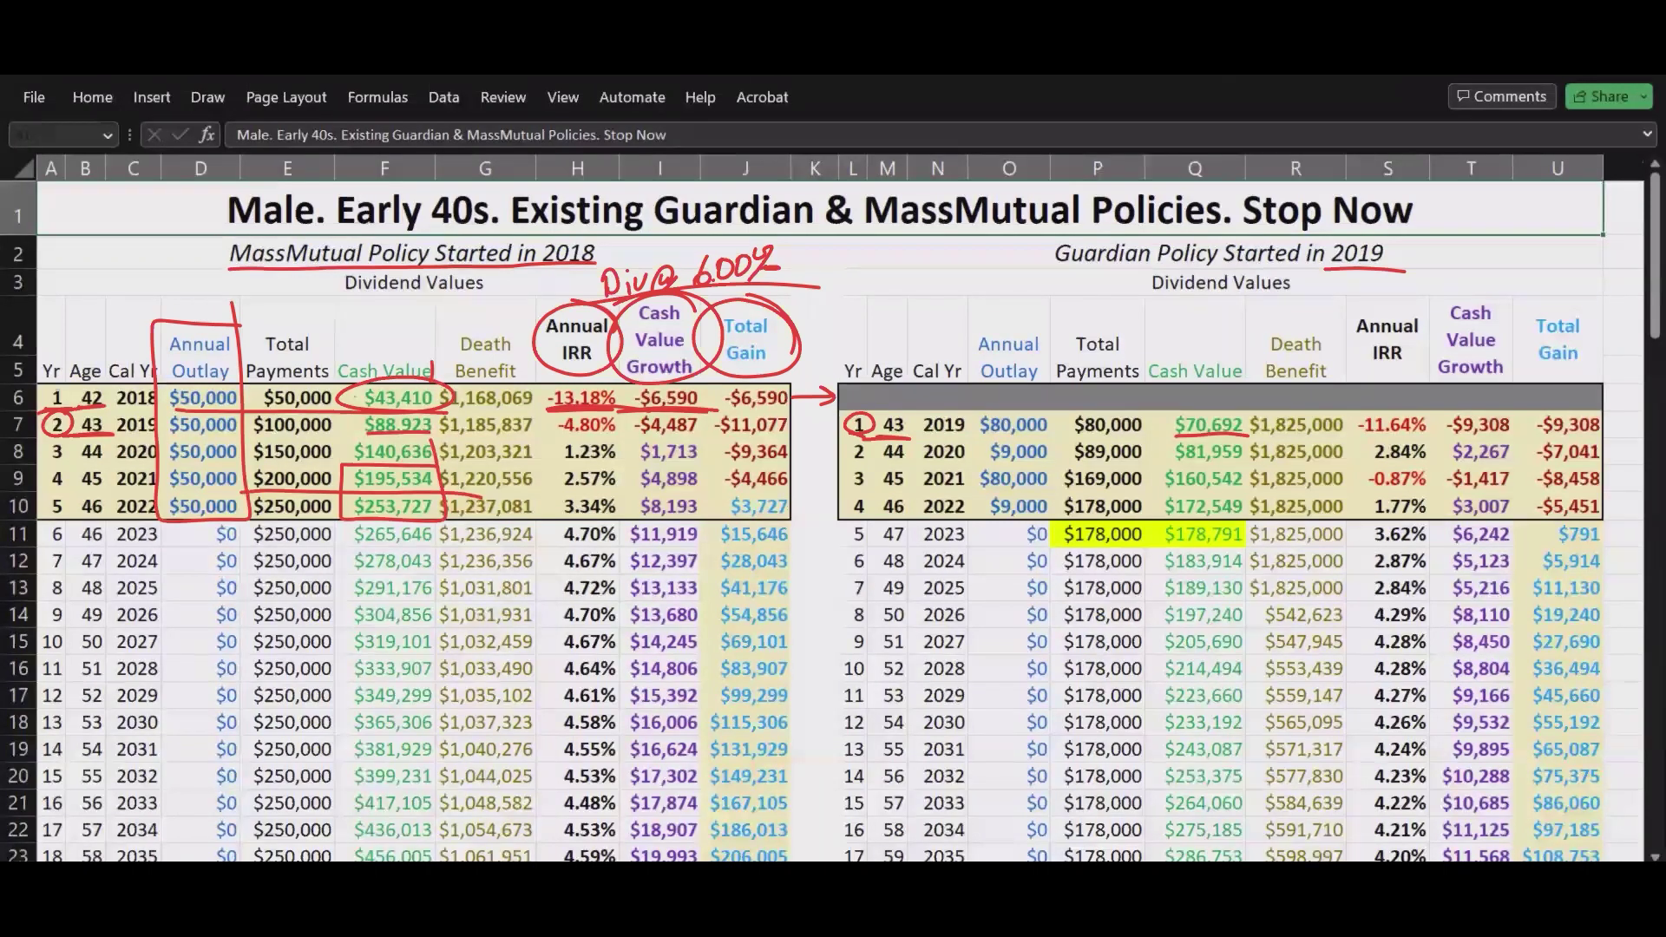
Erase the pen marks around the early MassMutual cash values.
key(ctrl+z)
key(ctrl+z)
key(ctrl+z)
key(ctrl+z)
key(ctrl+z)
Underline MassMutual's year 2 outlay, draw an arrow from the year 1 to the year 2 cash value, and write an underlined "93K" above.
drag(159, 437, 276, 435)
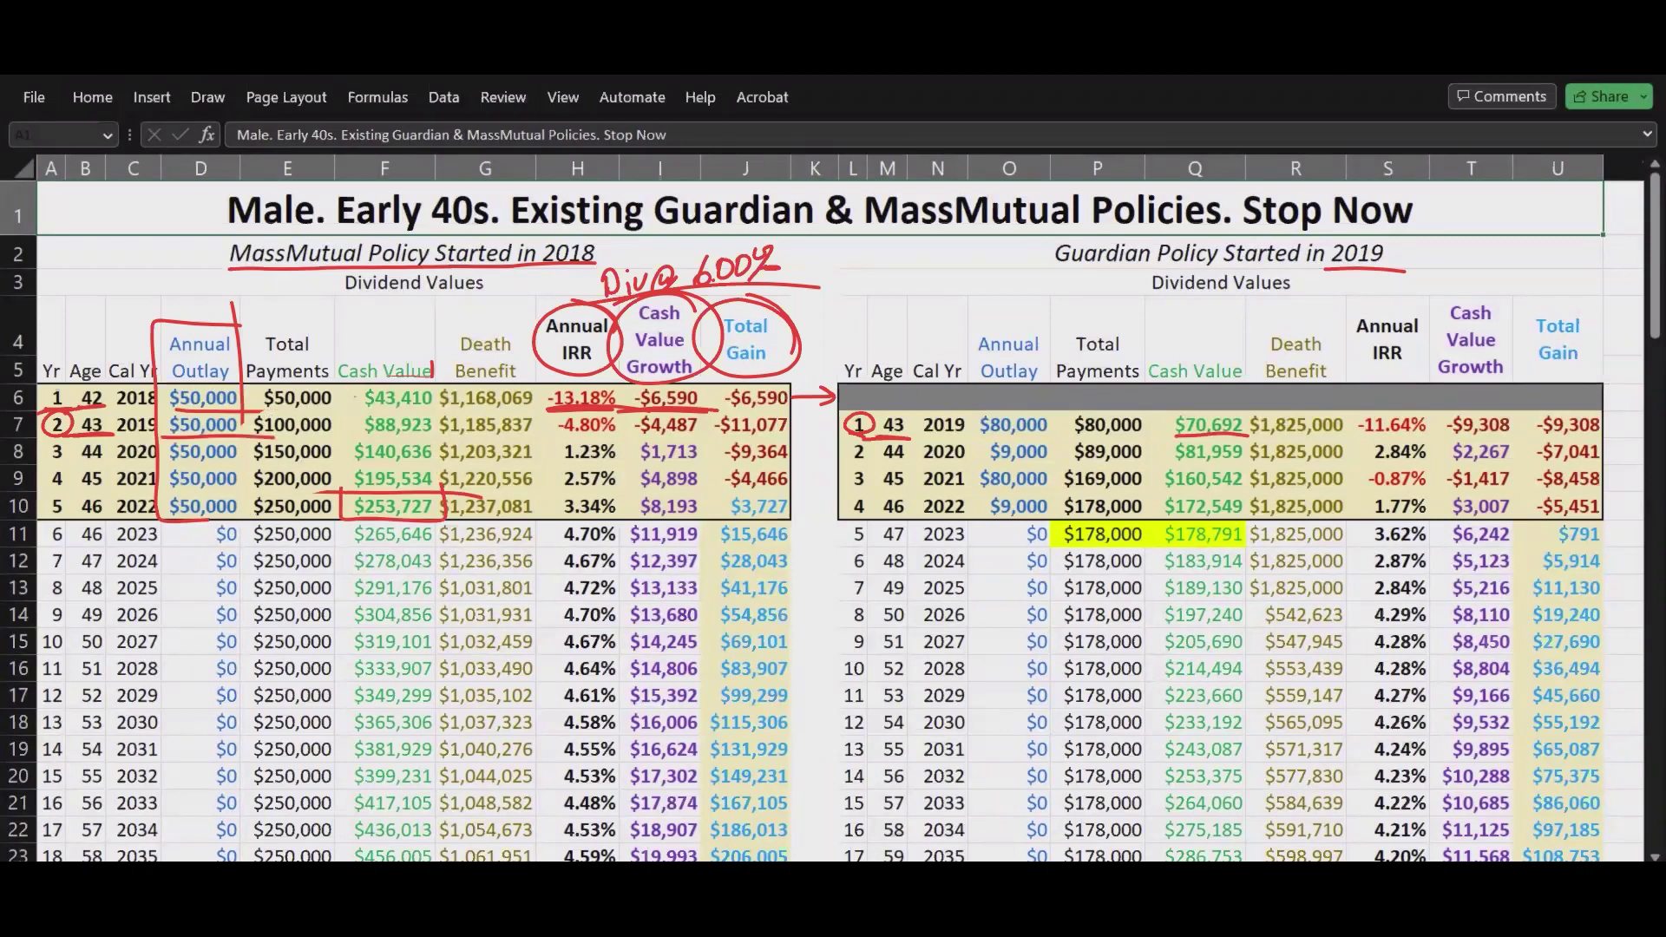
mouse_move(354, 396)
mouse_down()
mouse_move(336, 397)
mouse_move(338, 425)
mouse_move(363, 425)
mouse_up()
mouse_move(354, 432)
mouse_down()
mouse_move(412, 432)
mouse_move(446, 405)
mouse_up()
mouse_move(336, 404)
mouse_down()
mouse_move(302, 363)
mouse_move(346, 334)
mouse_move(411, 347)
mouse_up()
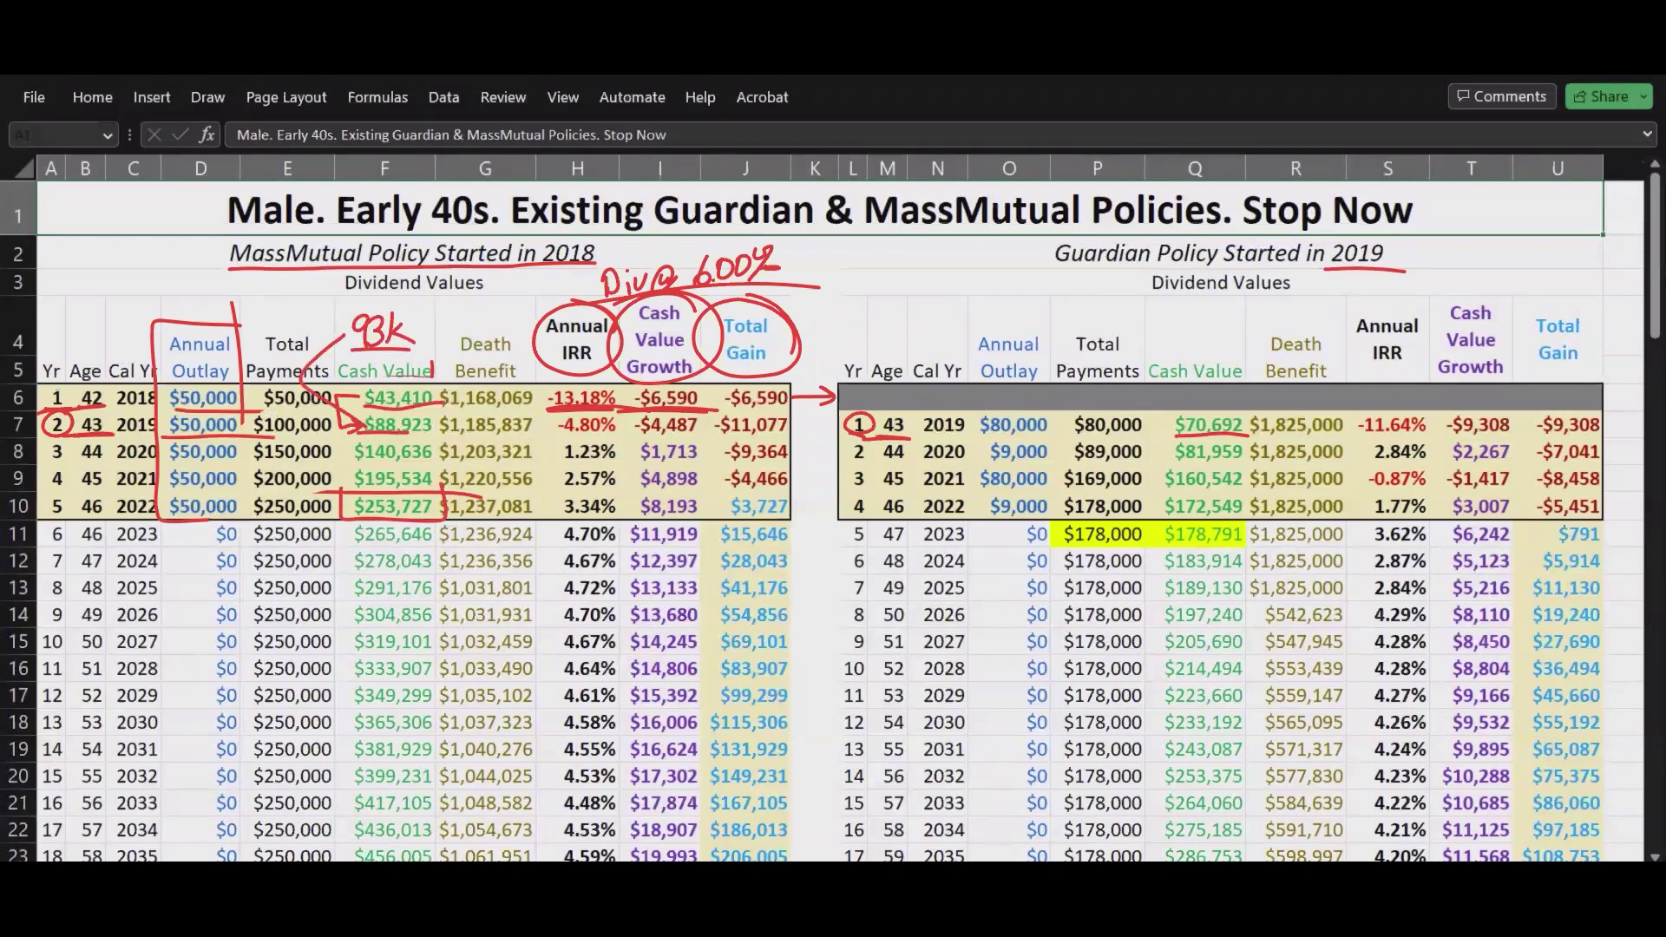
Underline MassMutual's year 2 IRR and growth, and circle its total gain, total payments and cash value, replacing the marks over the cash values.
drag(546, 436, 608, 433)
mouse_move(555, 438)
mouse_down()
mouse_move(789, 438)
mouse_move(704, 423)
mouse_up()
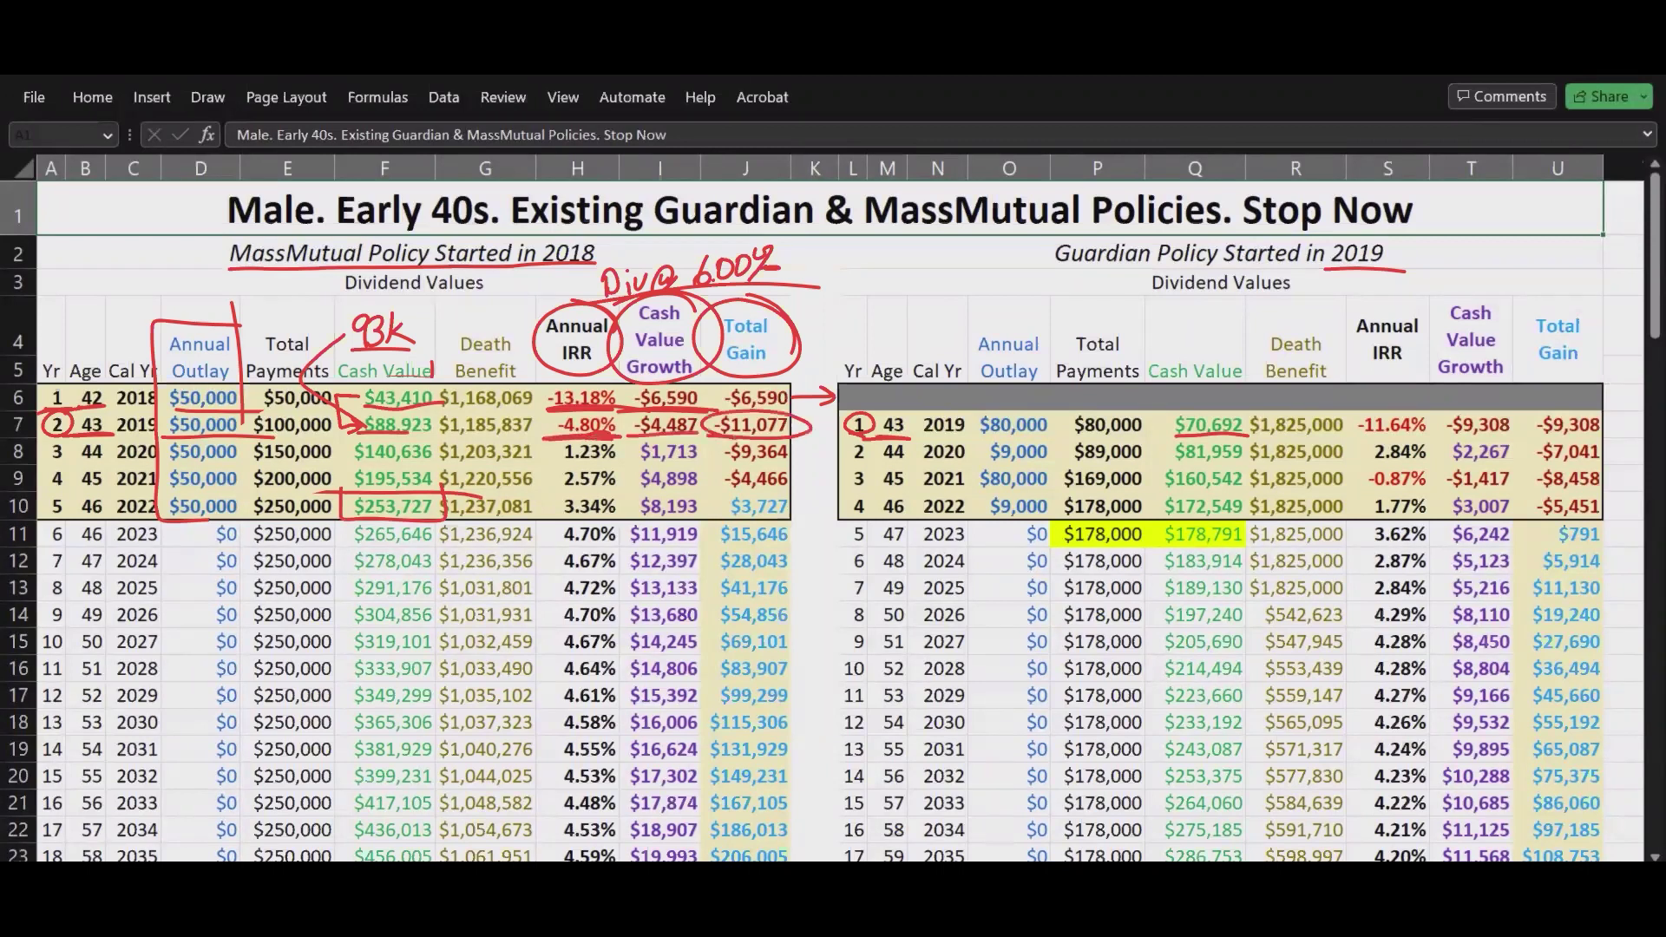
mouse_move(399, 408)
mouse_down()
mouse_move(221, 438)
mouse_move(165, 417)
mouse_move(399, 503)
mouse_up()
mouse_move(244, 436)
mouse_down()
mouse_move(304, 441)
mouse_move(243, 415)
mouse_up()
mouse_move(347, 439)
mouse_down()
mouse_move(398, 442)
mouse_move(369, 443)
mouse_up()
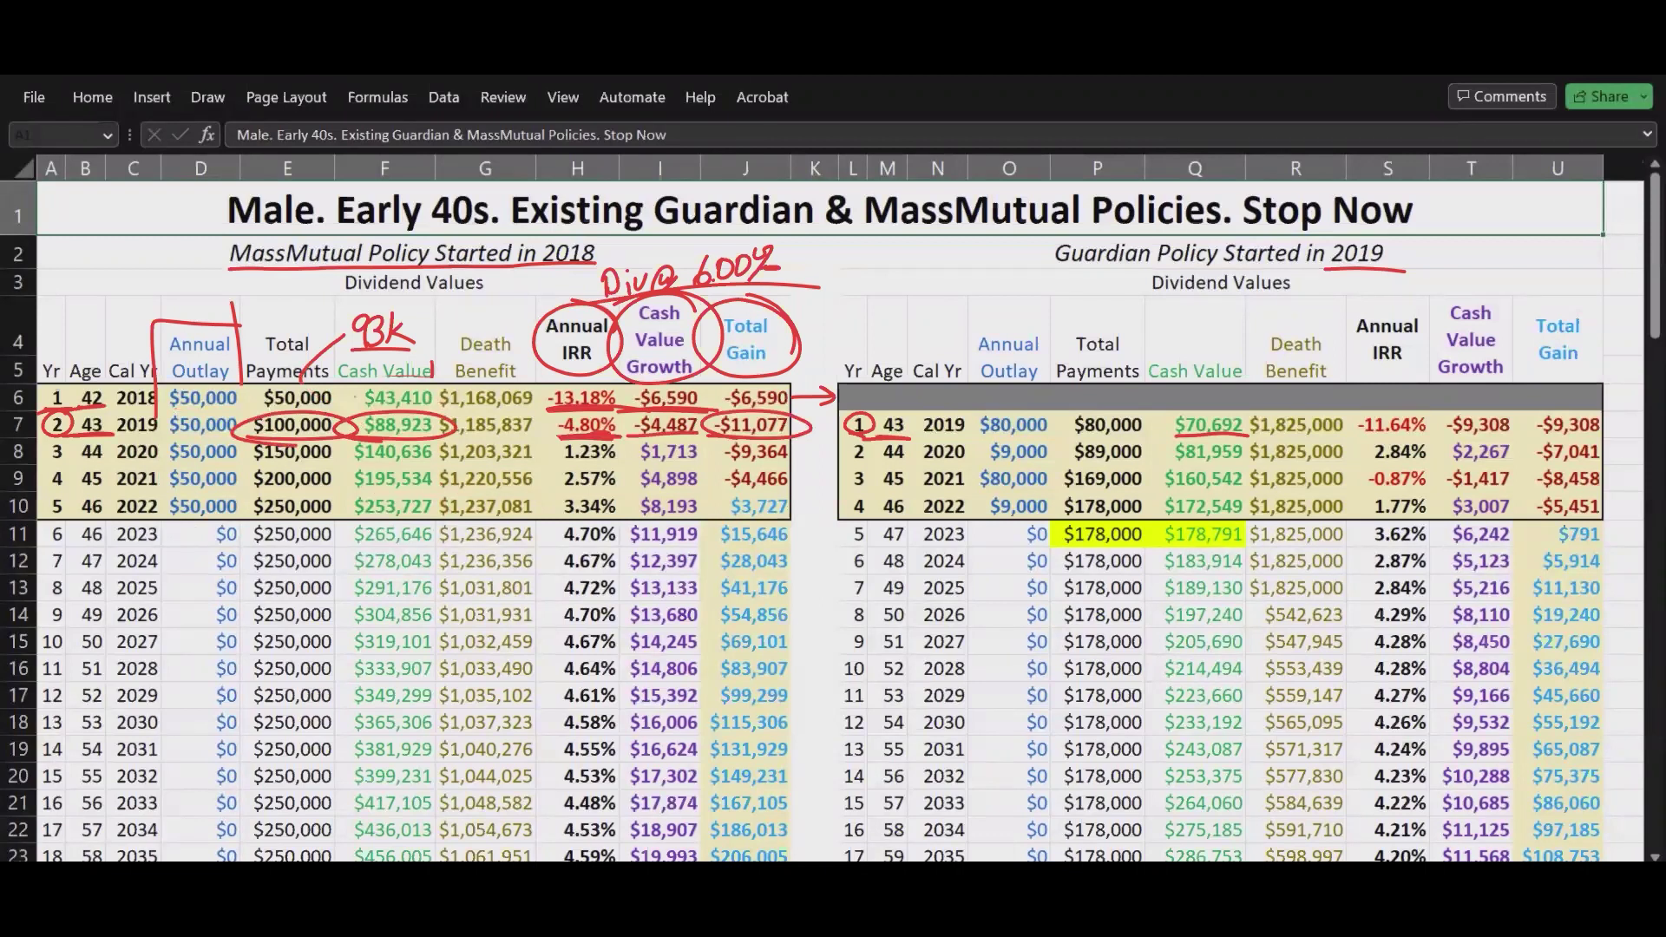
mouse_move(553, 416)
mouse_down()
mouse_move(428, 415)
mouse_move(429, 444)
mouse_up()
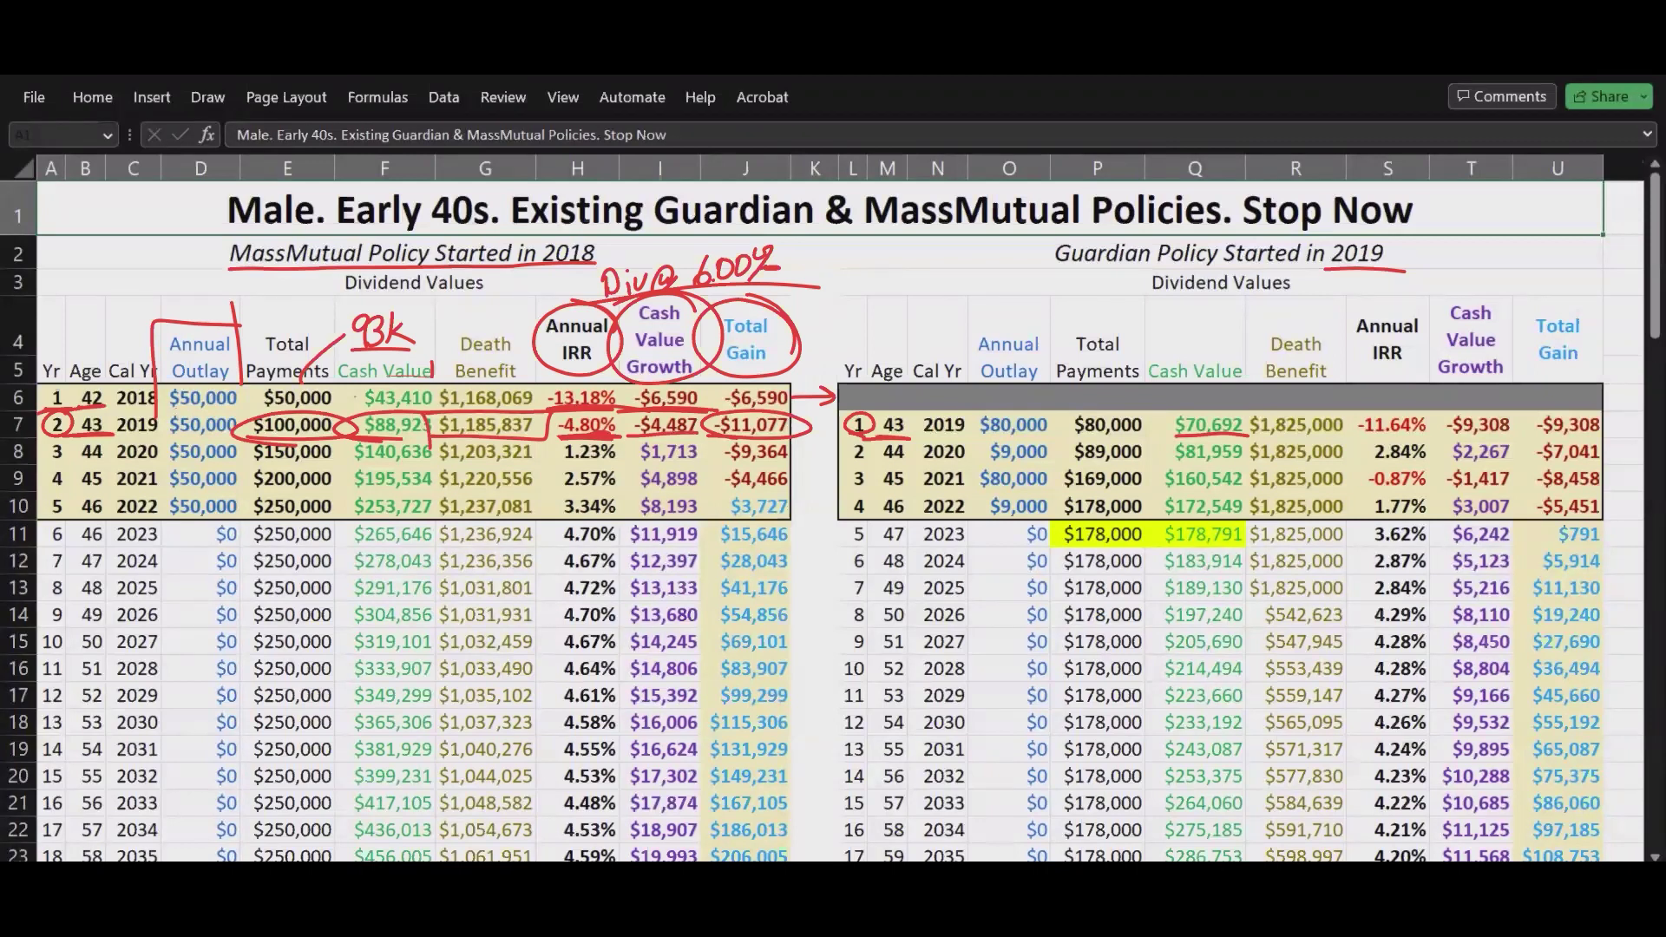
Mark MassMutual year 3 with underlined payments and IRR, a circled cash value growth, and an arrow from the year 2 to year 3 total gain.
mouse_move(182, 464)
mouse_down()
mouse_move(162, 460)
mouse_move(476, 461)
mouse_up()
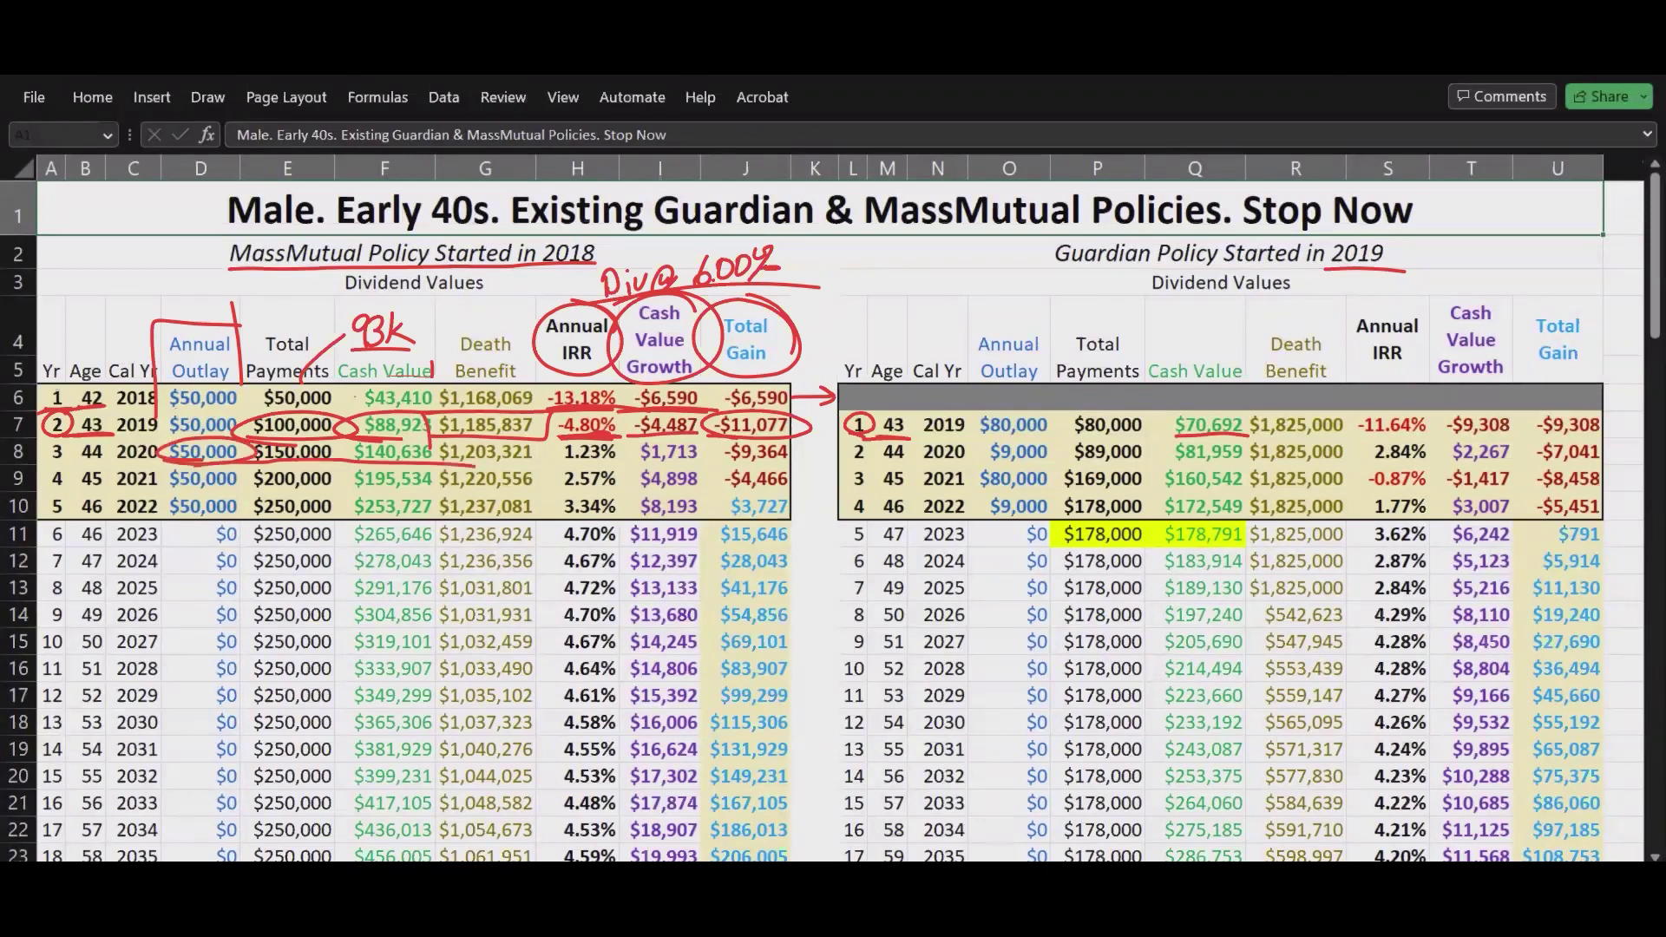
mouse_move(323, 424)
mouse_down()
mouse_move(353, 453)
mouse_move(334, 476)
mouse_up()
mouse_move(557, 462)
mouse_down()
mouse_move(661, 466)
mouse_move(632, 447)
mouse_up()
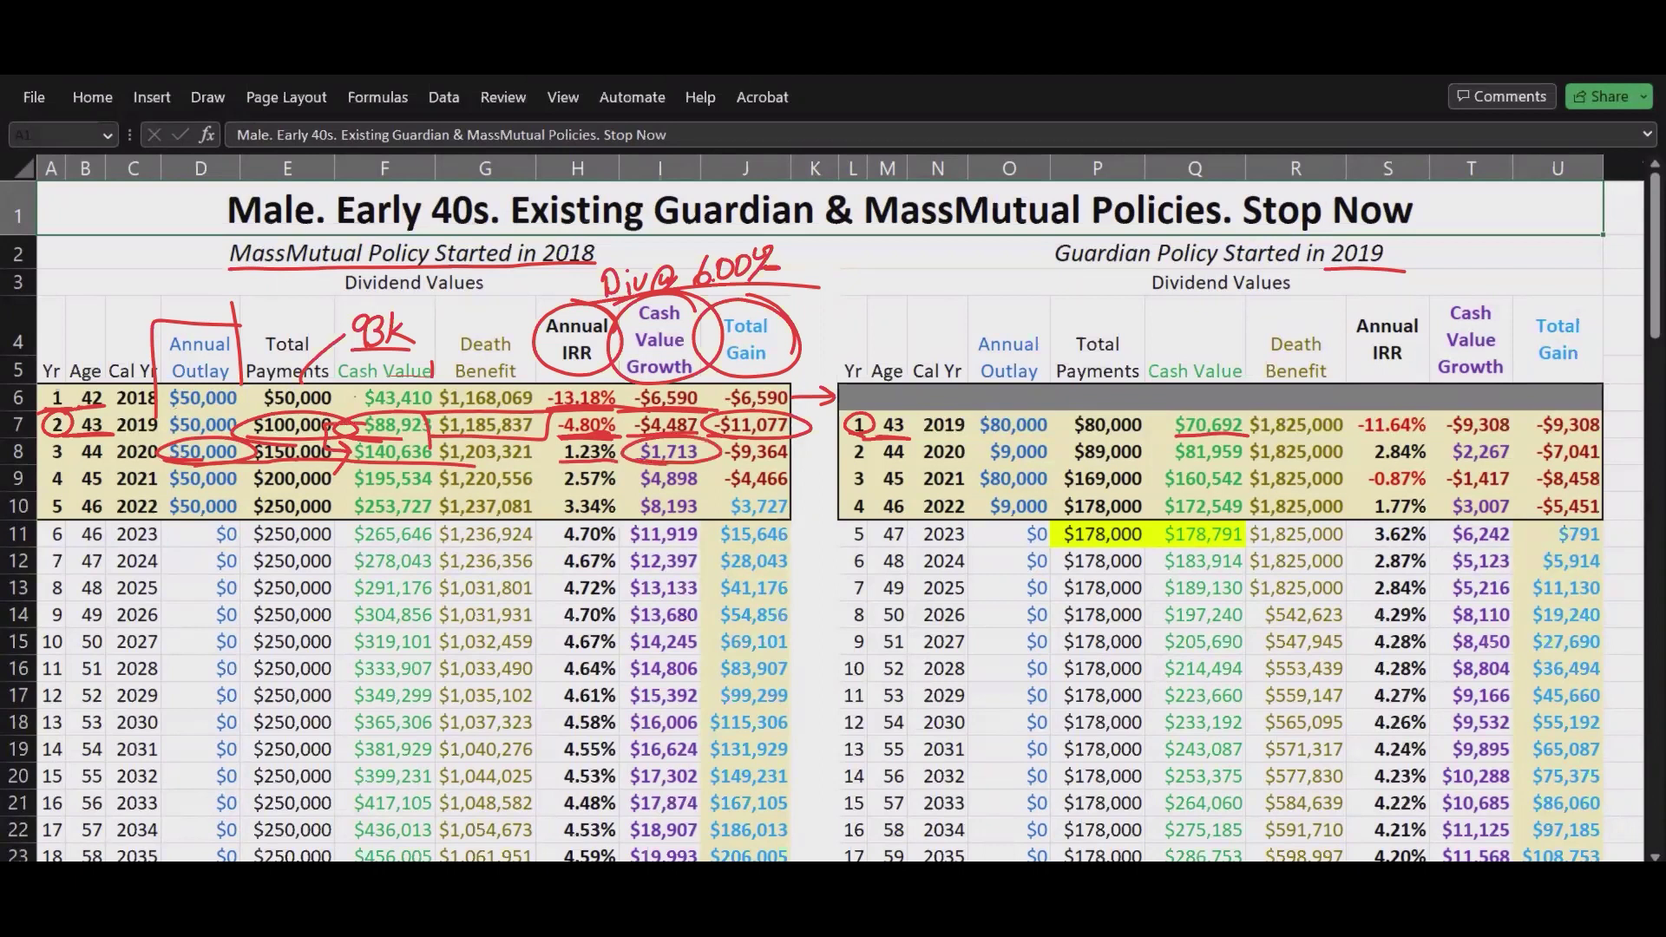
mouse_move(791, 424)
mouse_down()
mouse_move(815, 427)
mouse_move(794, 453)
mouse_move(812, 465)
mouse_move(719, 470)
mouse_up()
Underline the MassMutual IRR for years 4 and 5 and box the year 5 cash value growth.
drag(555, 489, 634, 484)
drag(562, 523, 623, 515)
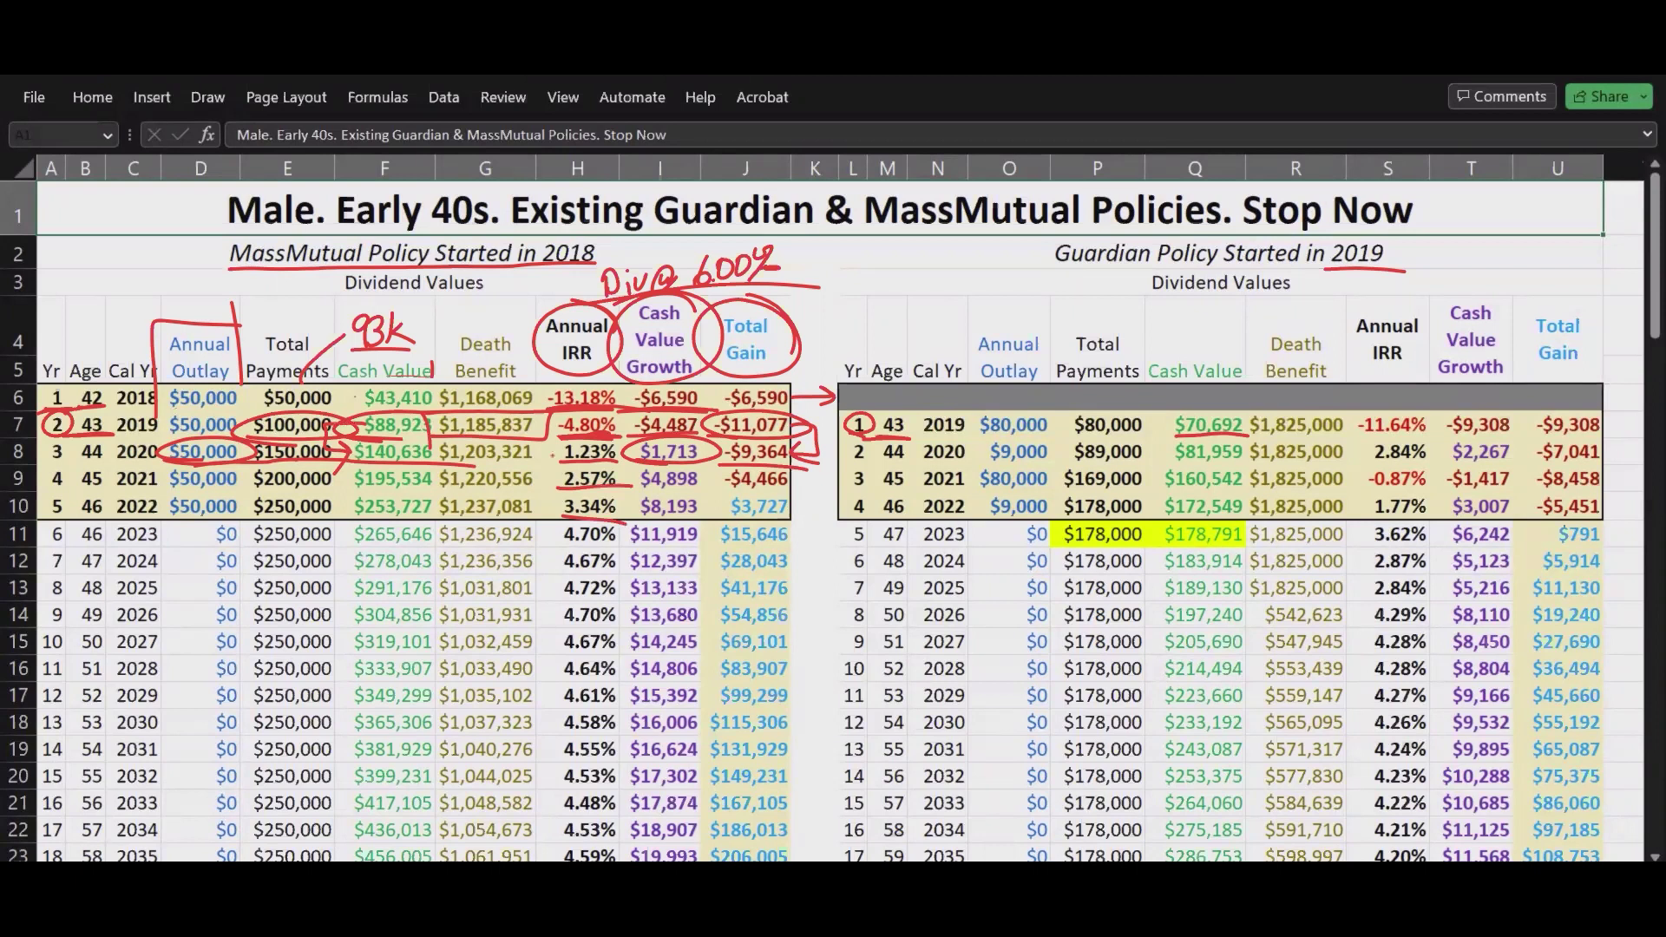
mouse_move(624, 492)
mouse_down()
mouse_move(716, 492)
mouse_move(703, 518)
mouse_move(721, 498)
mouse_move(629, 526)
mouse_up()
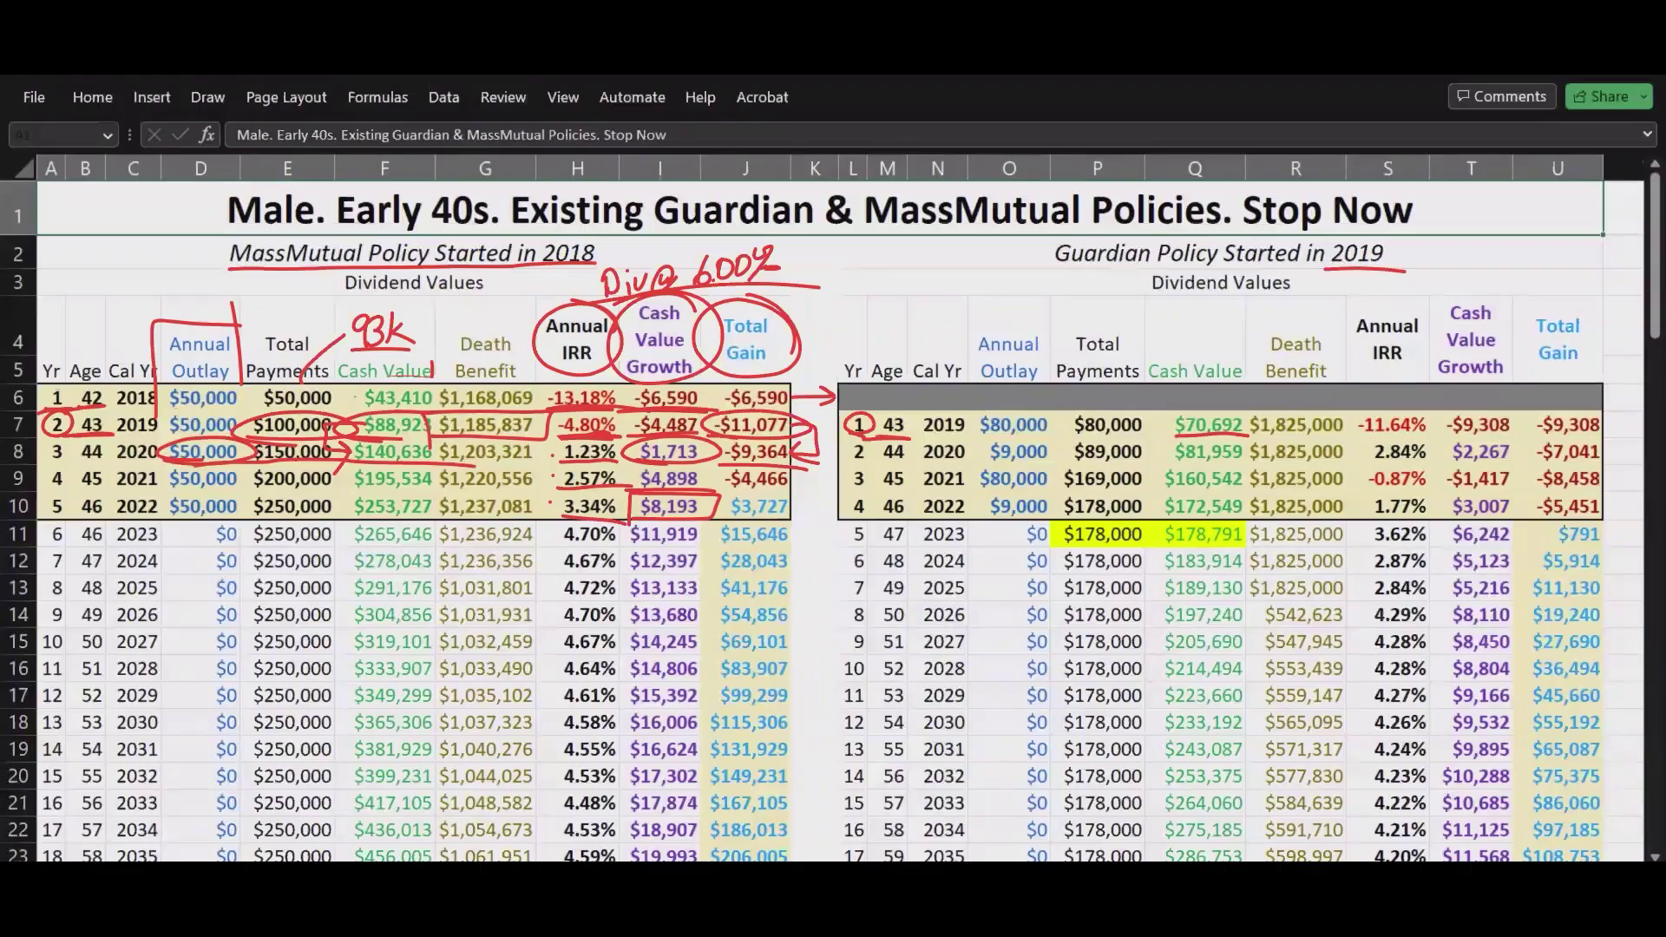
Outline the early MassMutual IRR figures, circle policy year 6, and draw an arrow from the year 5 IRR to year 6.
drag(599, 397, 600, 492)
drag(78, 526, 23, 524)
mouse_move(536, 502)
mouse_down()
mouse_move(537, 534)
mouse_move(557, 534)
mouse_up()
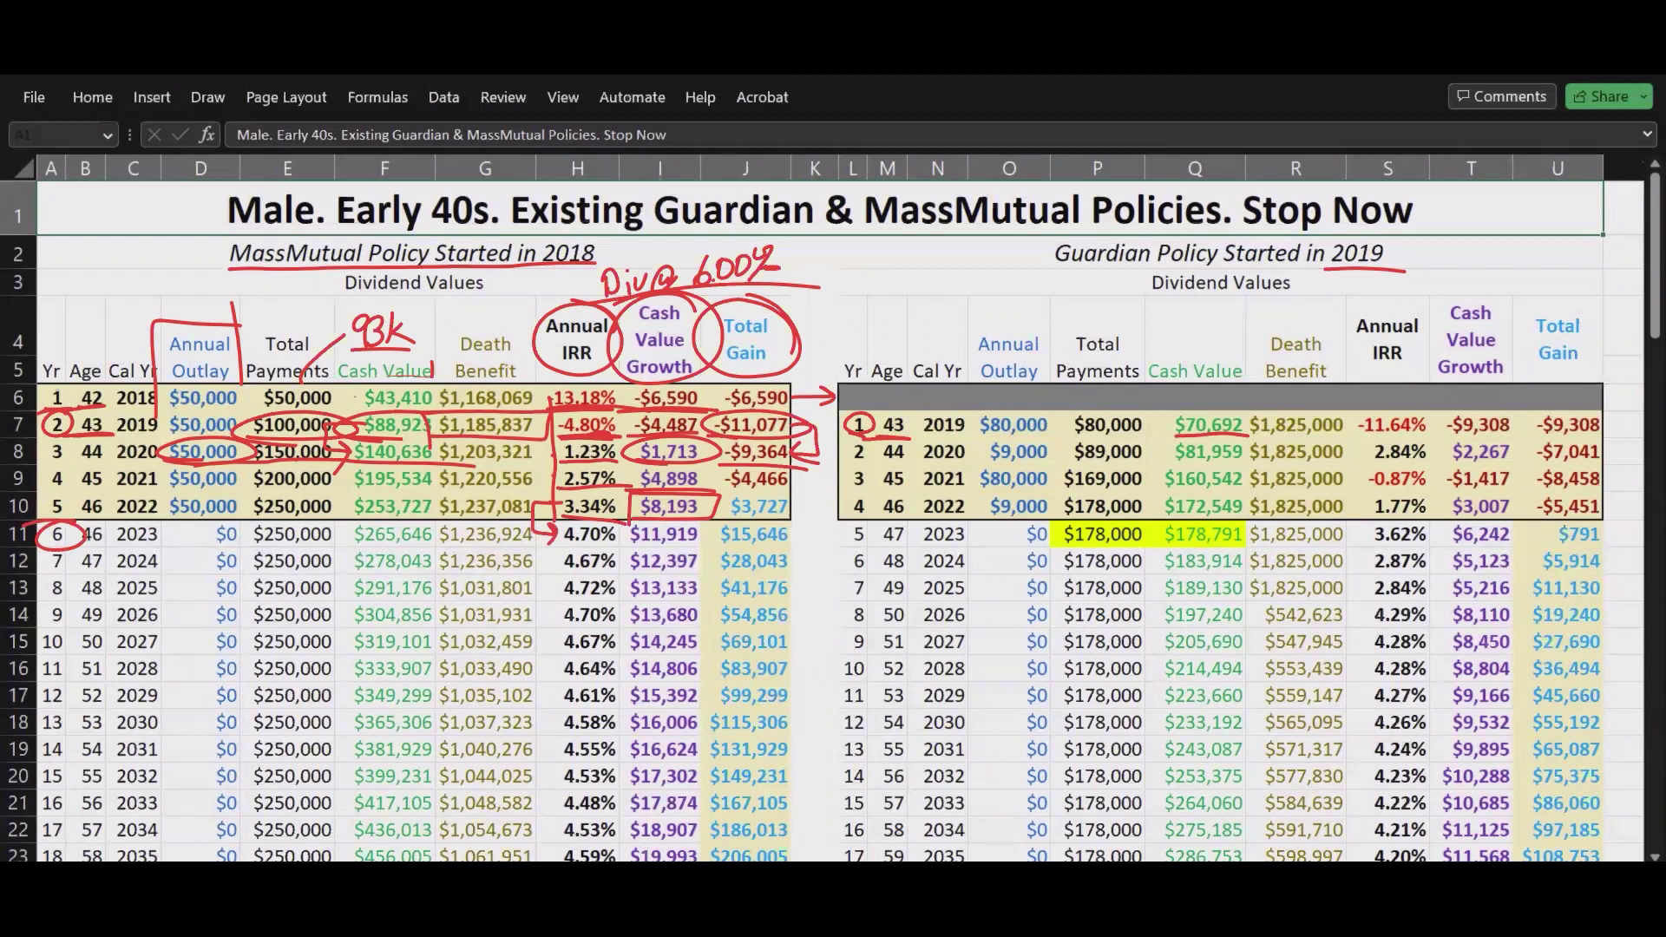
Strike through MassMutual's year 6 outlay of $0, box the year 1 to 5 outlays again, and underline policy year 6.
drag(206, 537, 257, 536)
drag(154, 382, 169, 520)
drag(237, 356, 173, 523)
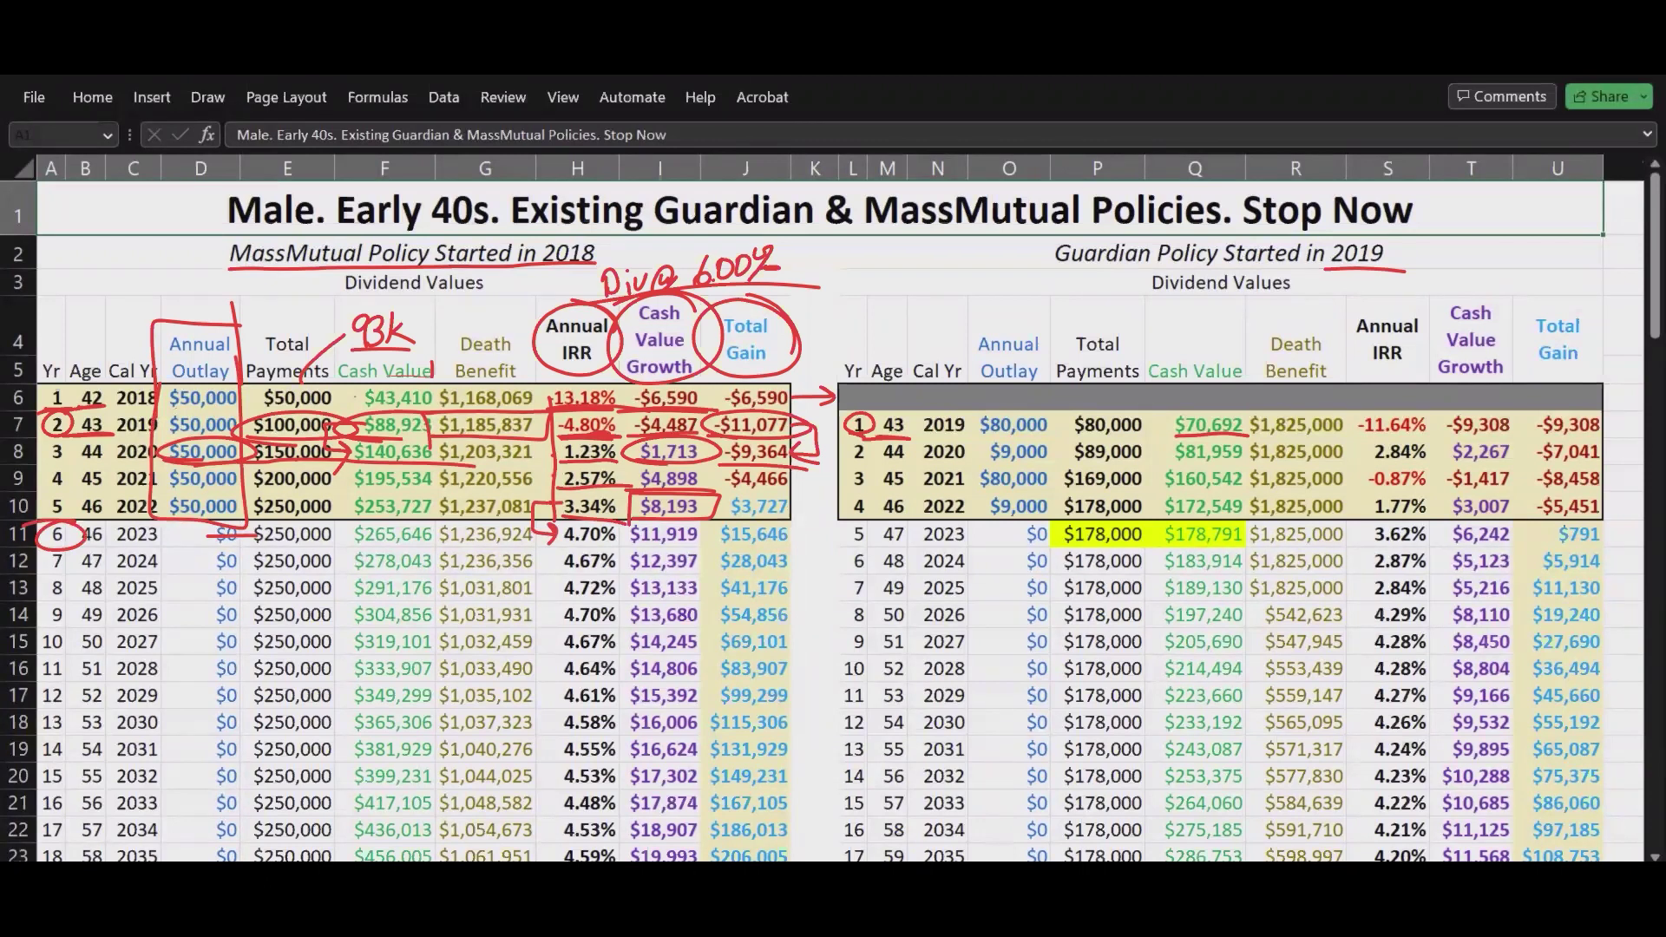
drag(42, 544, 73, 547)
drag(239, 537, 196, 538)
Write "Premium - Load" and "PUA - fees" above the MassMutual Annual Outlay column.
mouse_move(90, 254)
mouse_down()
mouse_move(94, 287)
mouse_move(95, 271)
mouse_move(129, 276)
mouse_up()
mouse_move(132, 276)
mouse_down()
mouse_move(198, 232)
mouse_move(197, 205)
mouse_move(248, 190)
mouse_up()
drag(159, 223, 174, 215)
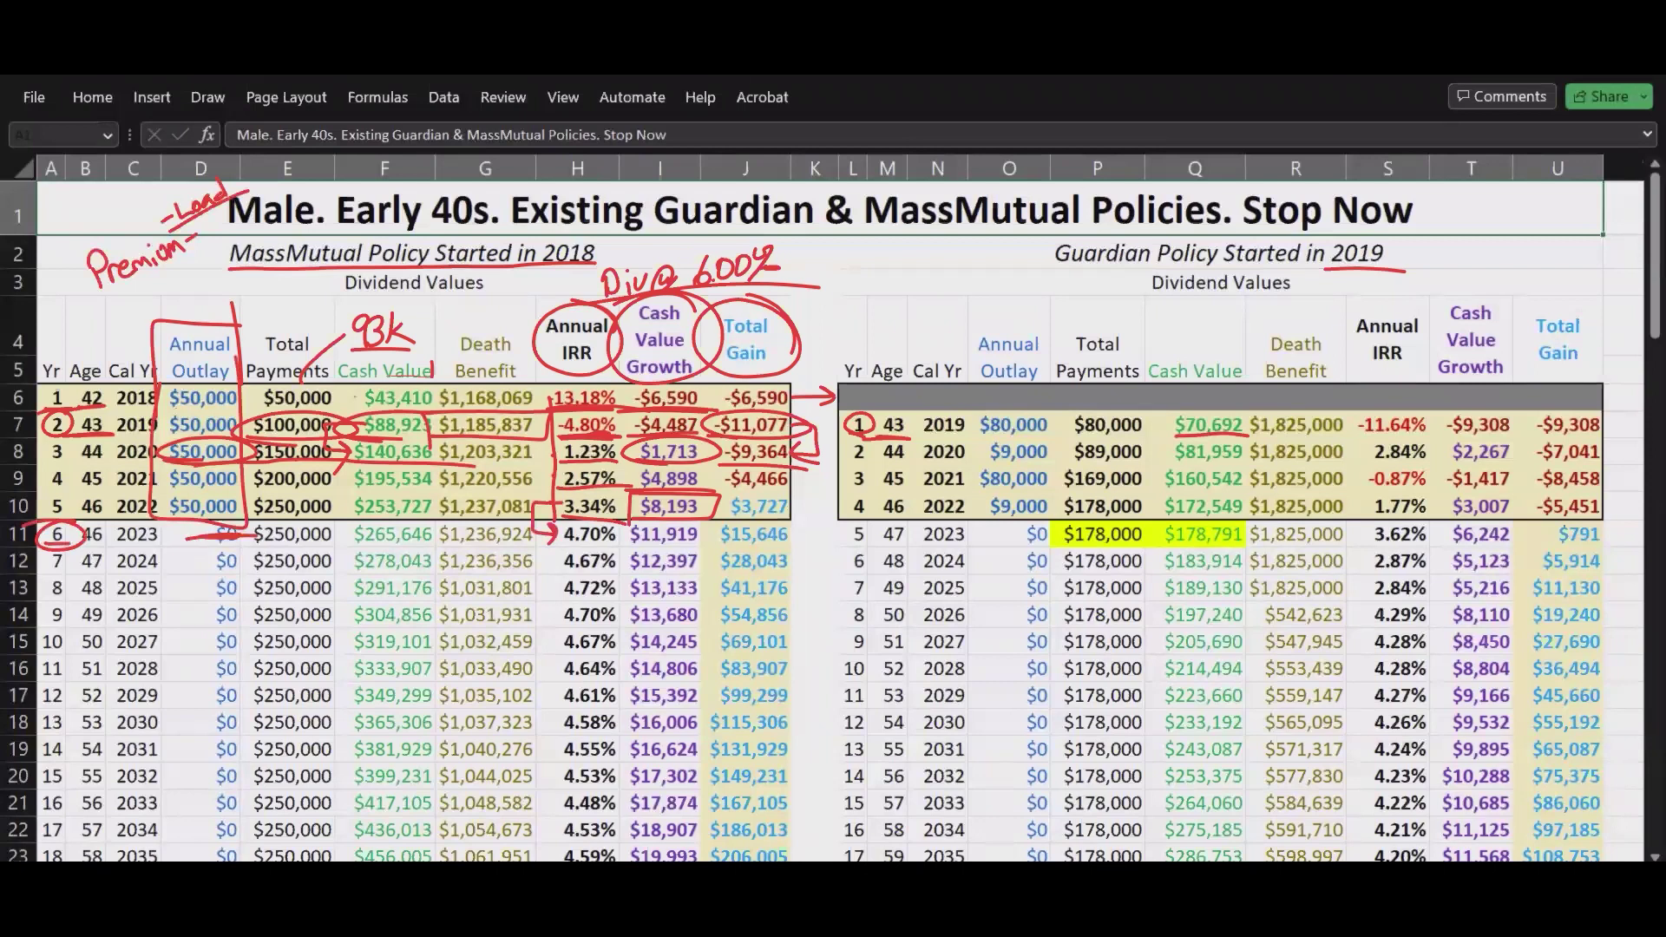
mouse_move(75, 311)
mouse_down()
mouse_move(79, 340)
mouse_move(94, 306)
mouse_up()
mouse_move(107, 301)
mouse_down()
mouse_move(107, 327)
mouse_move(143, 293)
mouse_move(212, 280)
mouse_up()
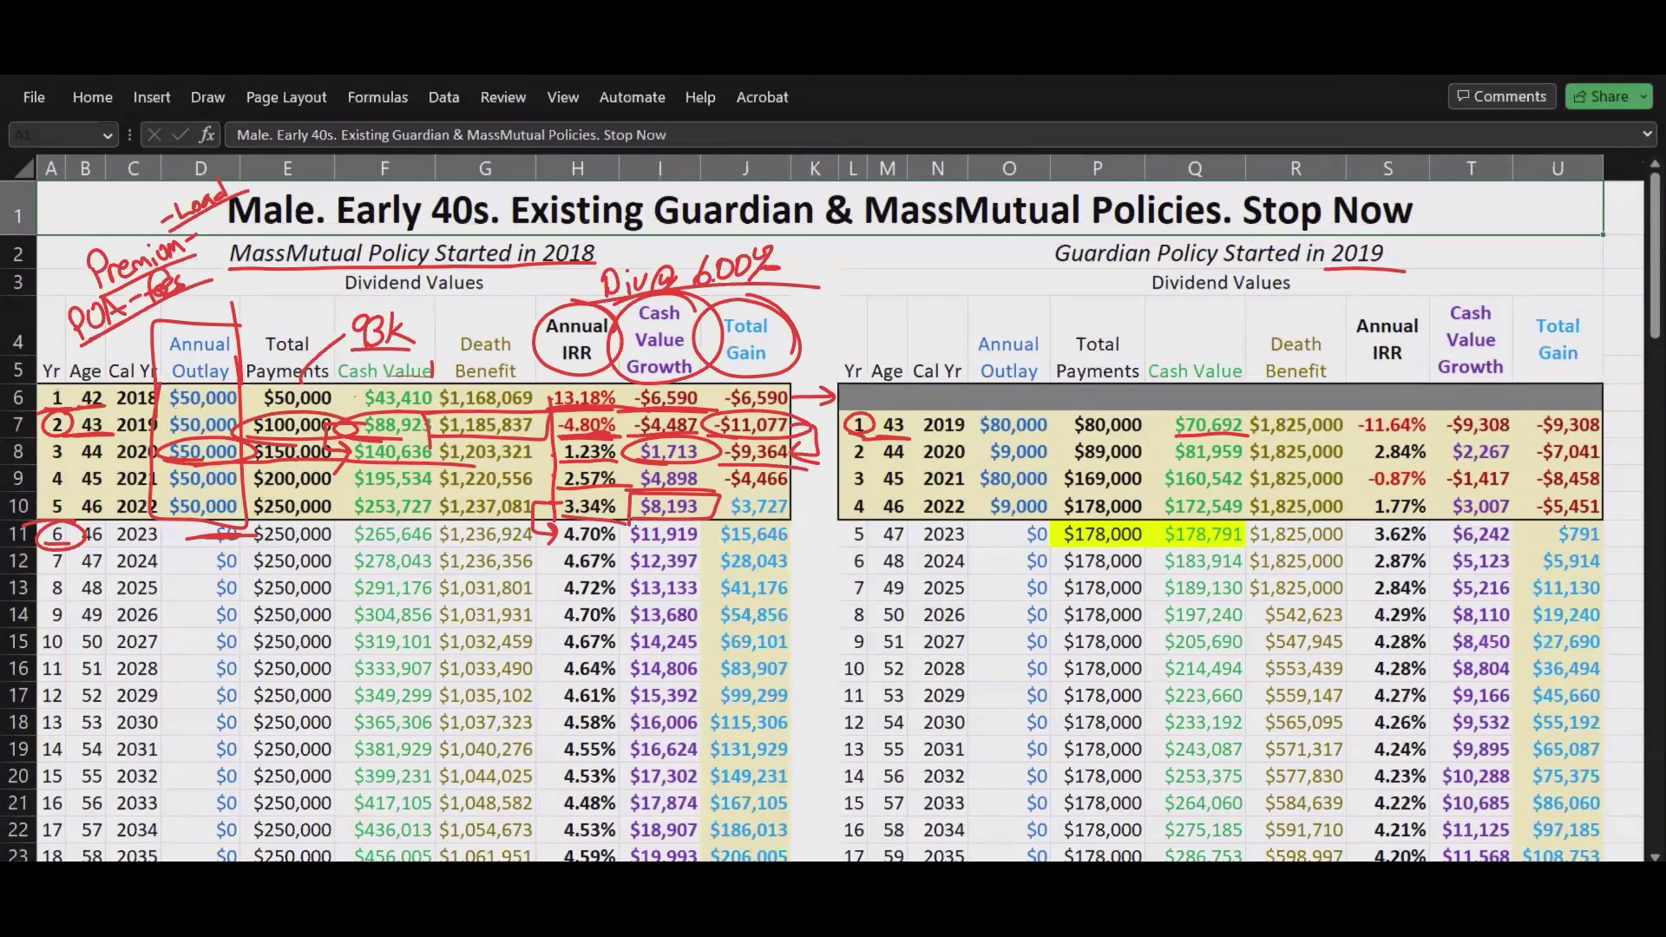
Underline the load and fees notes and write an underlined "Cost" above them.
drag(178, 230, 260, 197)
drag(161, 310, 194, 299)
mouse_move(60, 207)
mouse_down()
mouse_move(54, 229)
mouse_move(104, 208)
mouse_up()
drag(96, 201, 124, 193)
drag(41, 246, 111, 219)
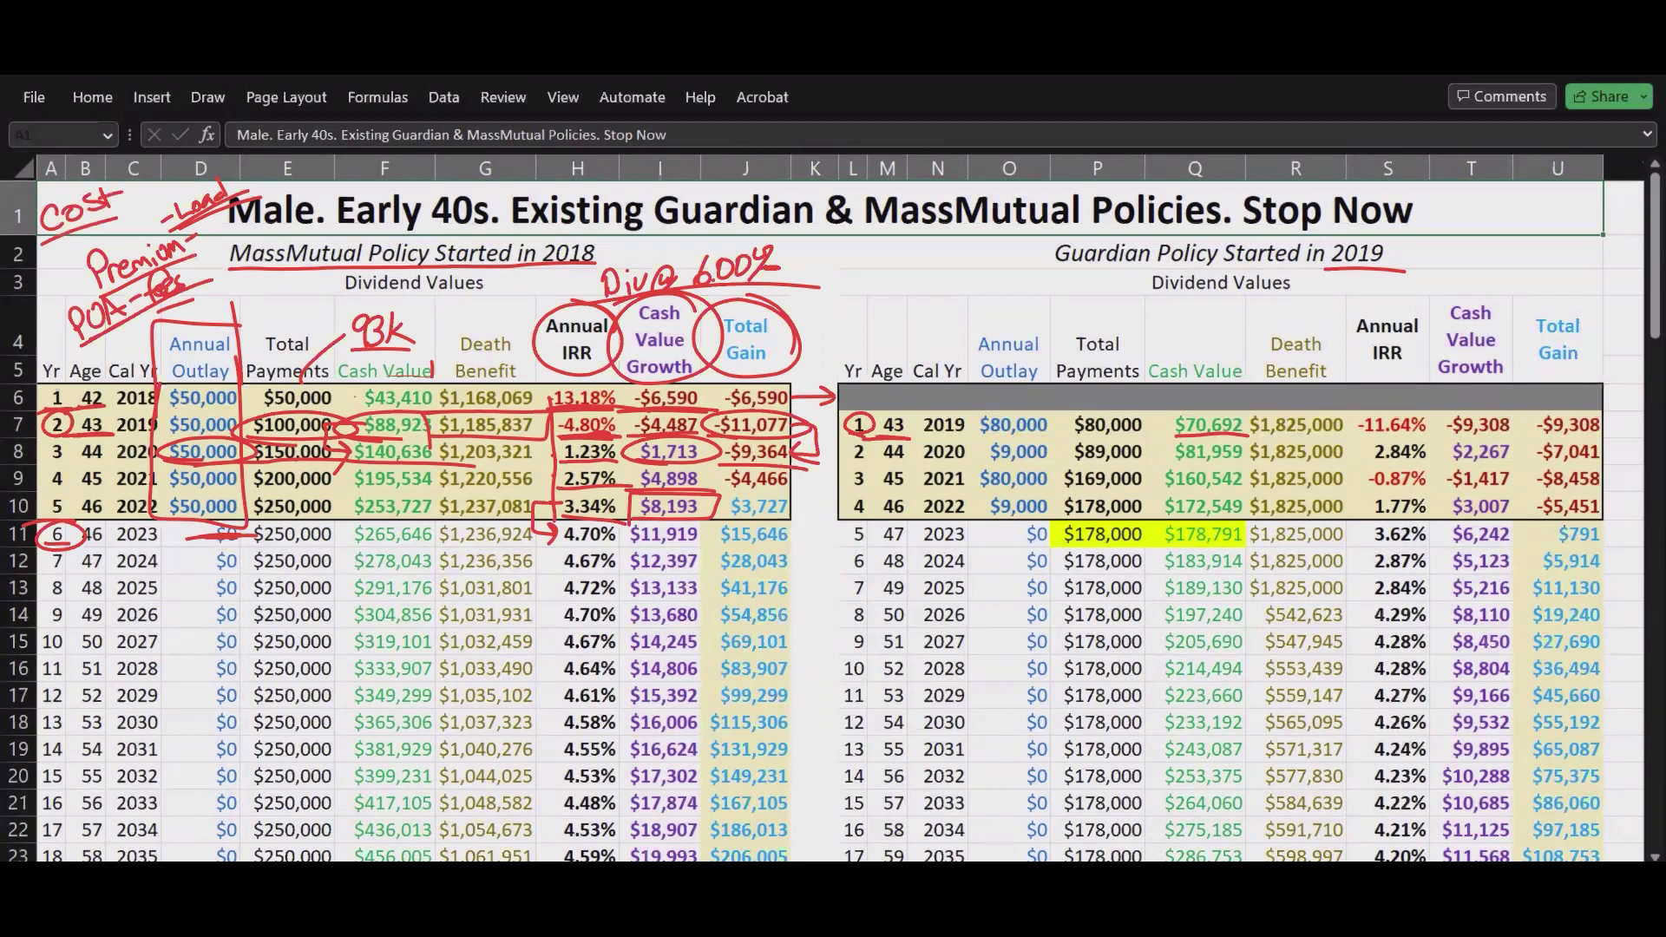
Star MassMutual's year 6 outlay, circle the year 6 IRR, and box the year 8 IRR with an arrow leading to its cash value.
mouse_move(191, 564)
mouse_down()
mouse_move(228, 541)
mouse_move(222, 562)
mouse_up()
mouse_move(555, 531)
mouse_down()
mouse_move(620, 552)
mouse_move(632, 520)
mouse_move(599, 554)
mouse_up()
mouse_move(539, 574)
mouse_down()
mouse_move(628, 577)
mouse_move(534, 573)
mouse_move(602, 607)
mouse_move(618, 561)
mouse_up()
drag(421, 575, 547, 573)
mouse_move(448, 565)
mouse_down()
mouse_move(428, 566)
mouse_move(441, 590)
mouse_up()
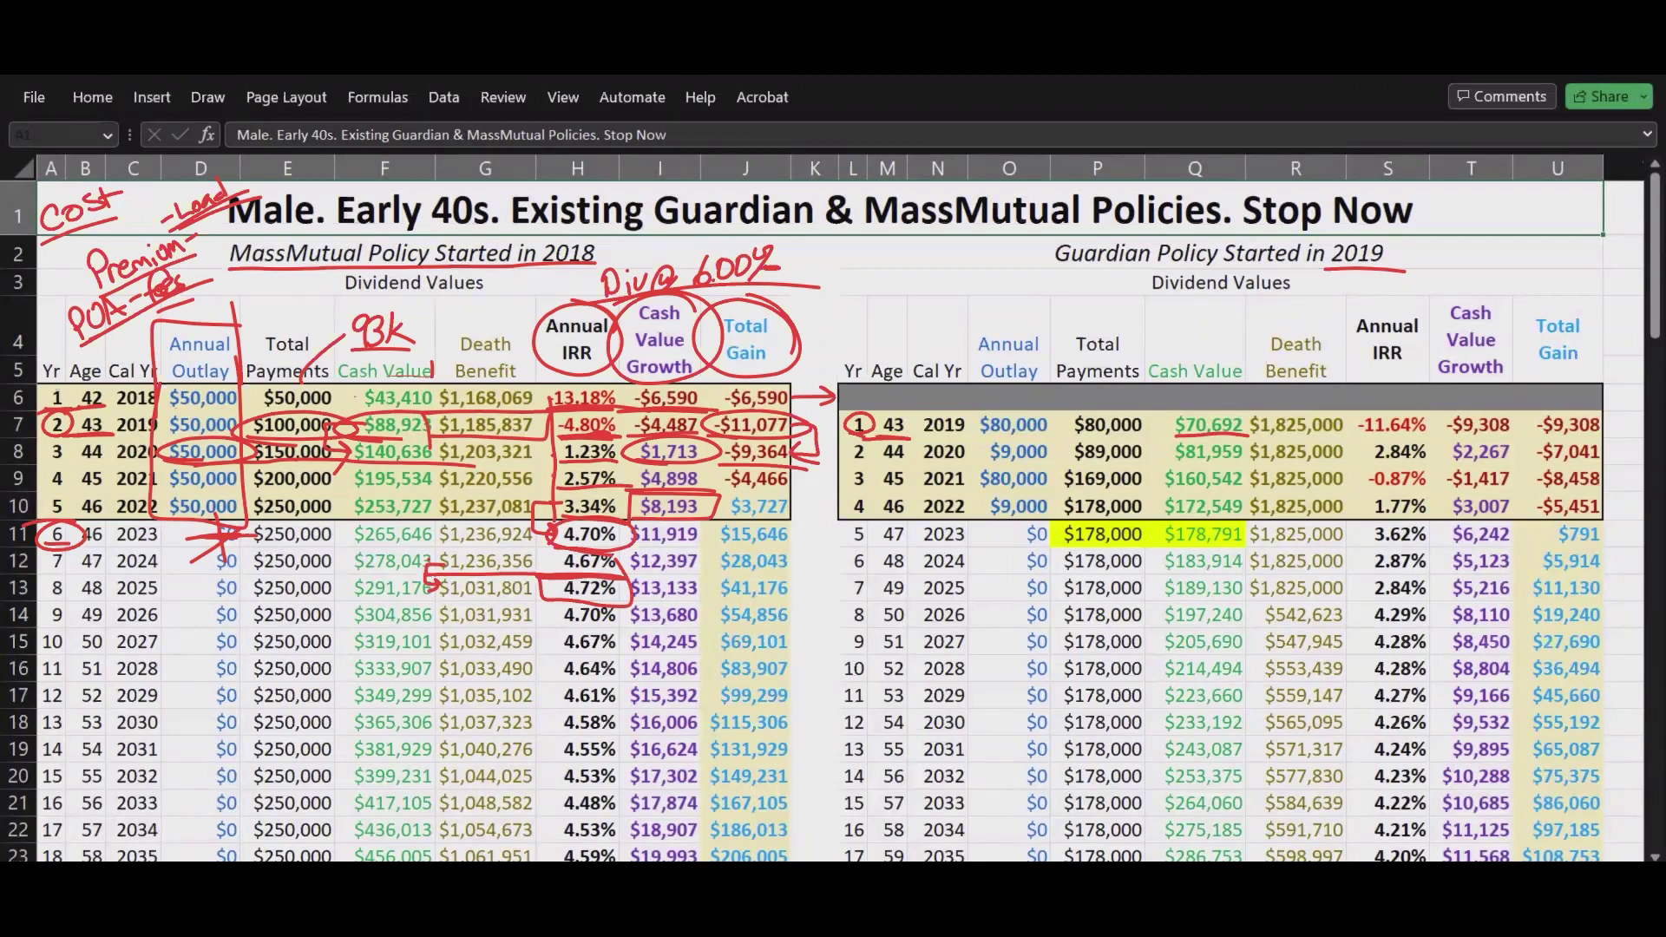
Draw vertical lines down the MassMutual Annual IRR and Cash Value Growth columns, and erase most pen marks from the MassMutual table.
drag(549, 386, 562, 861)
drag(699, 375, 701, 862)
drag(621, 375, 632, 849)
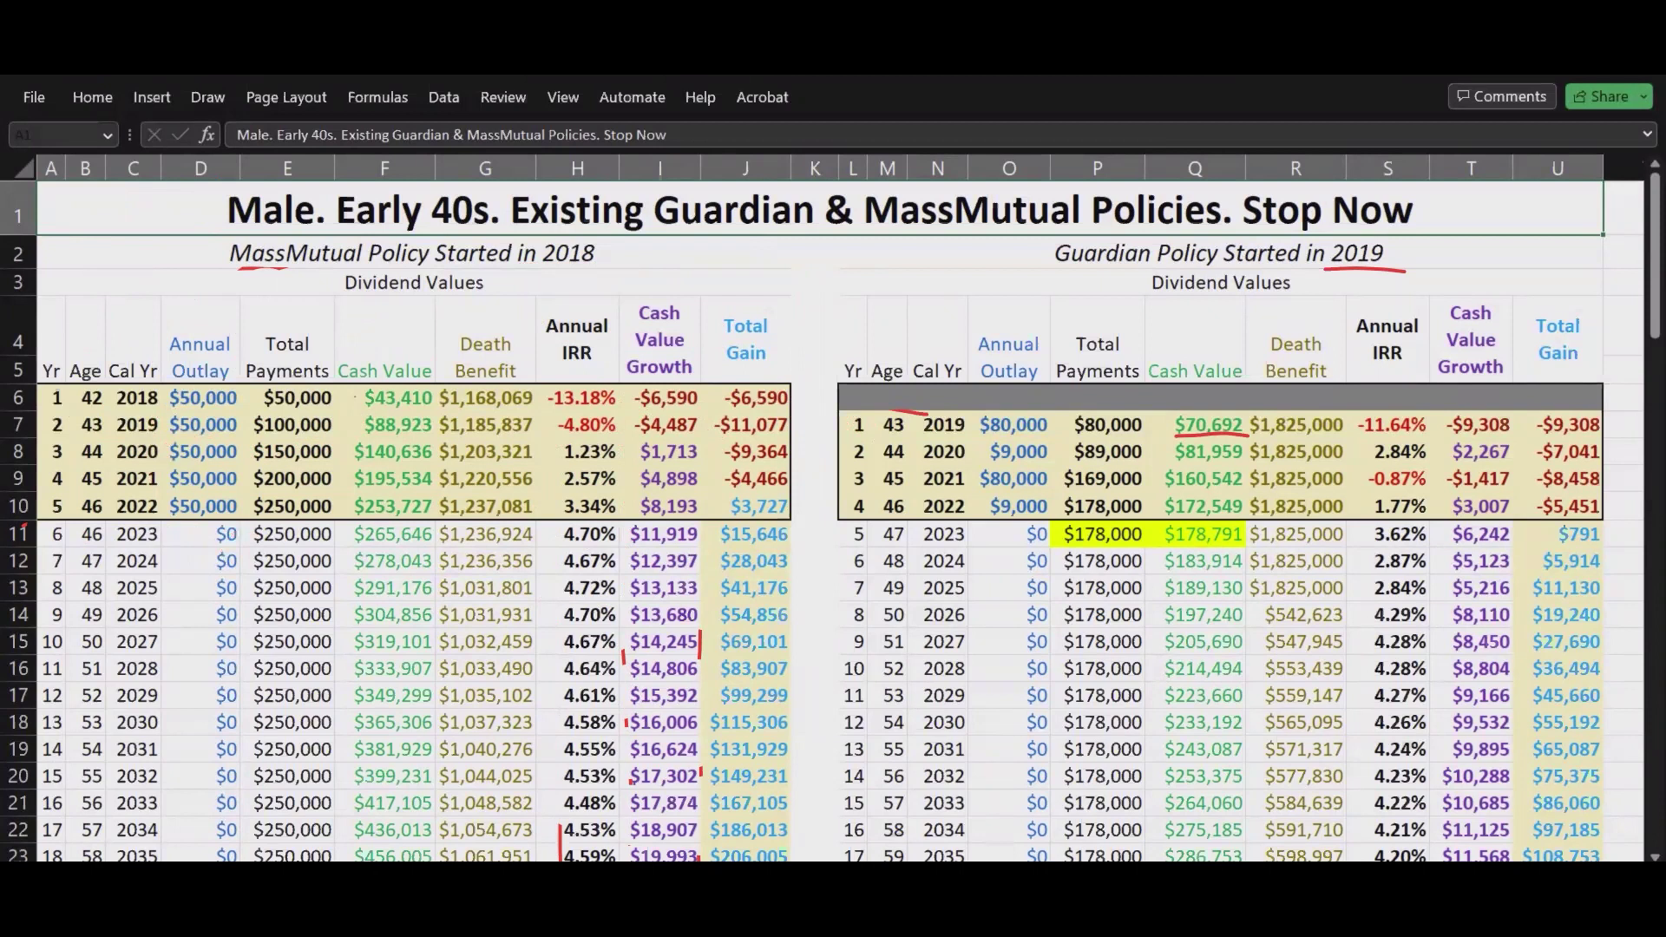
Circle MassMutual year 10 (2027), its total payments, cash value and total gain, and draw a vertical line beside the IRR column.
mouse_move(131, 615)
mouse_down()
mouse_move(52, 664)
mouse_move(281, 649)
mouse_move(235, 621)
mouse_move(333, 652)
mouse_move(444, 623)
mouse_move(401, 661)
mouse_move(763, 655)
mouse_move(781, 625)
mouse_move(699, 660)
mouse_up()
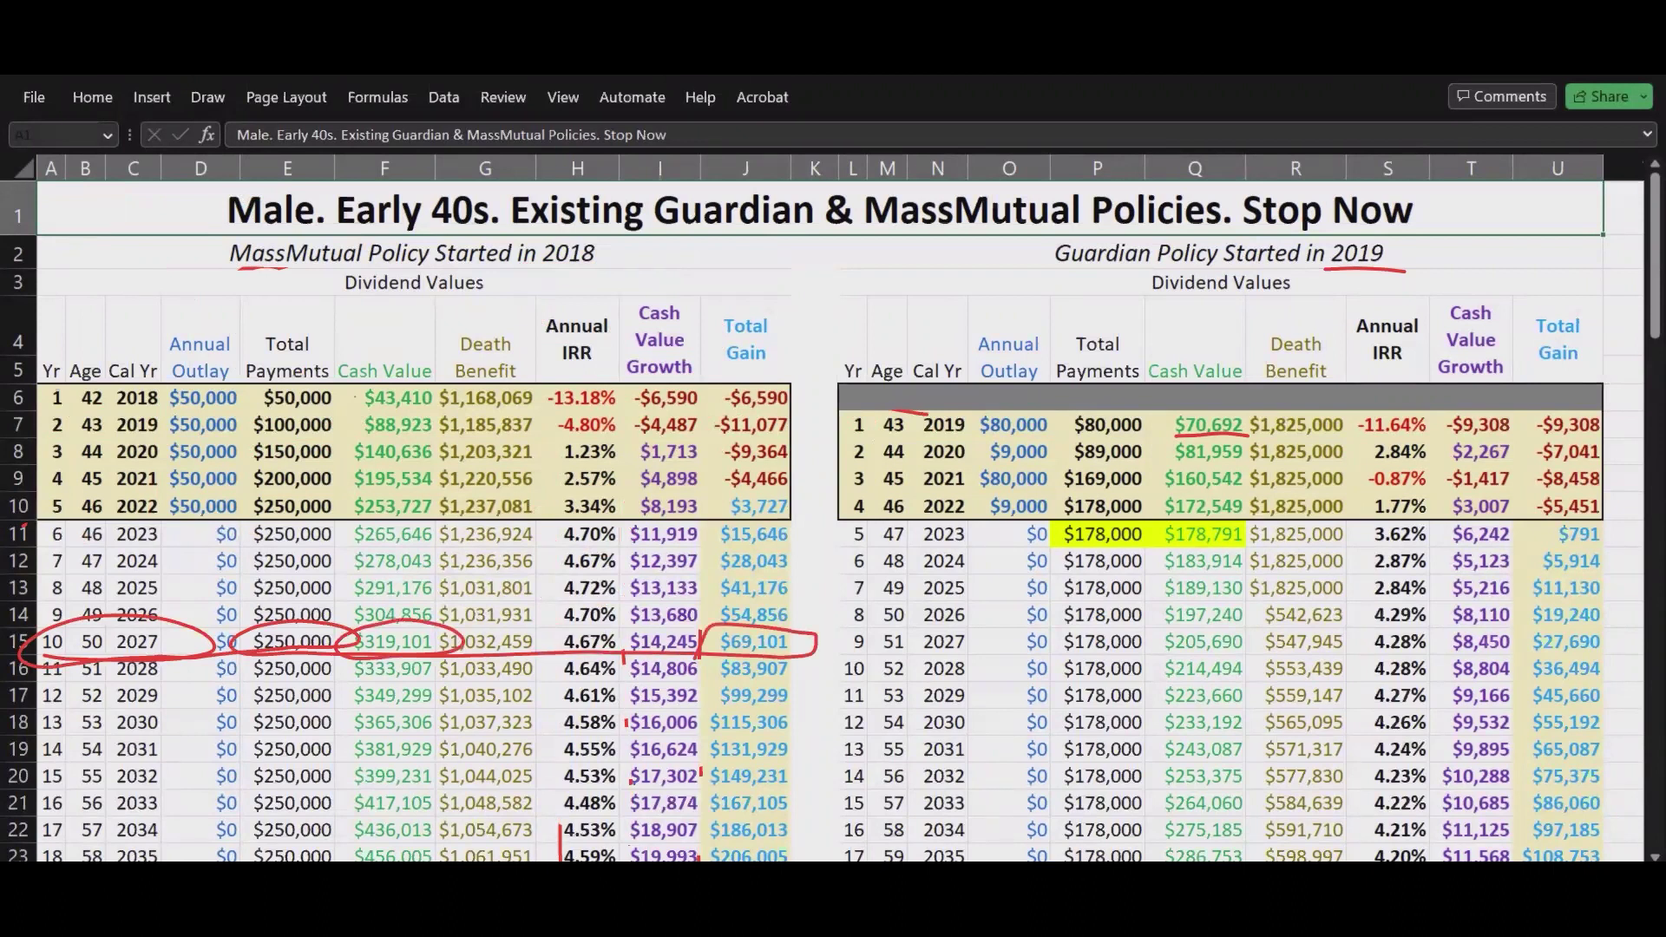
drag(530, 484, 543, 856)
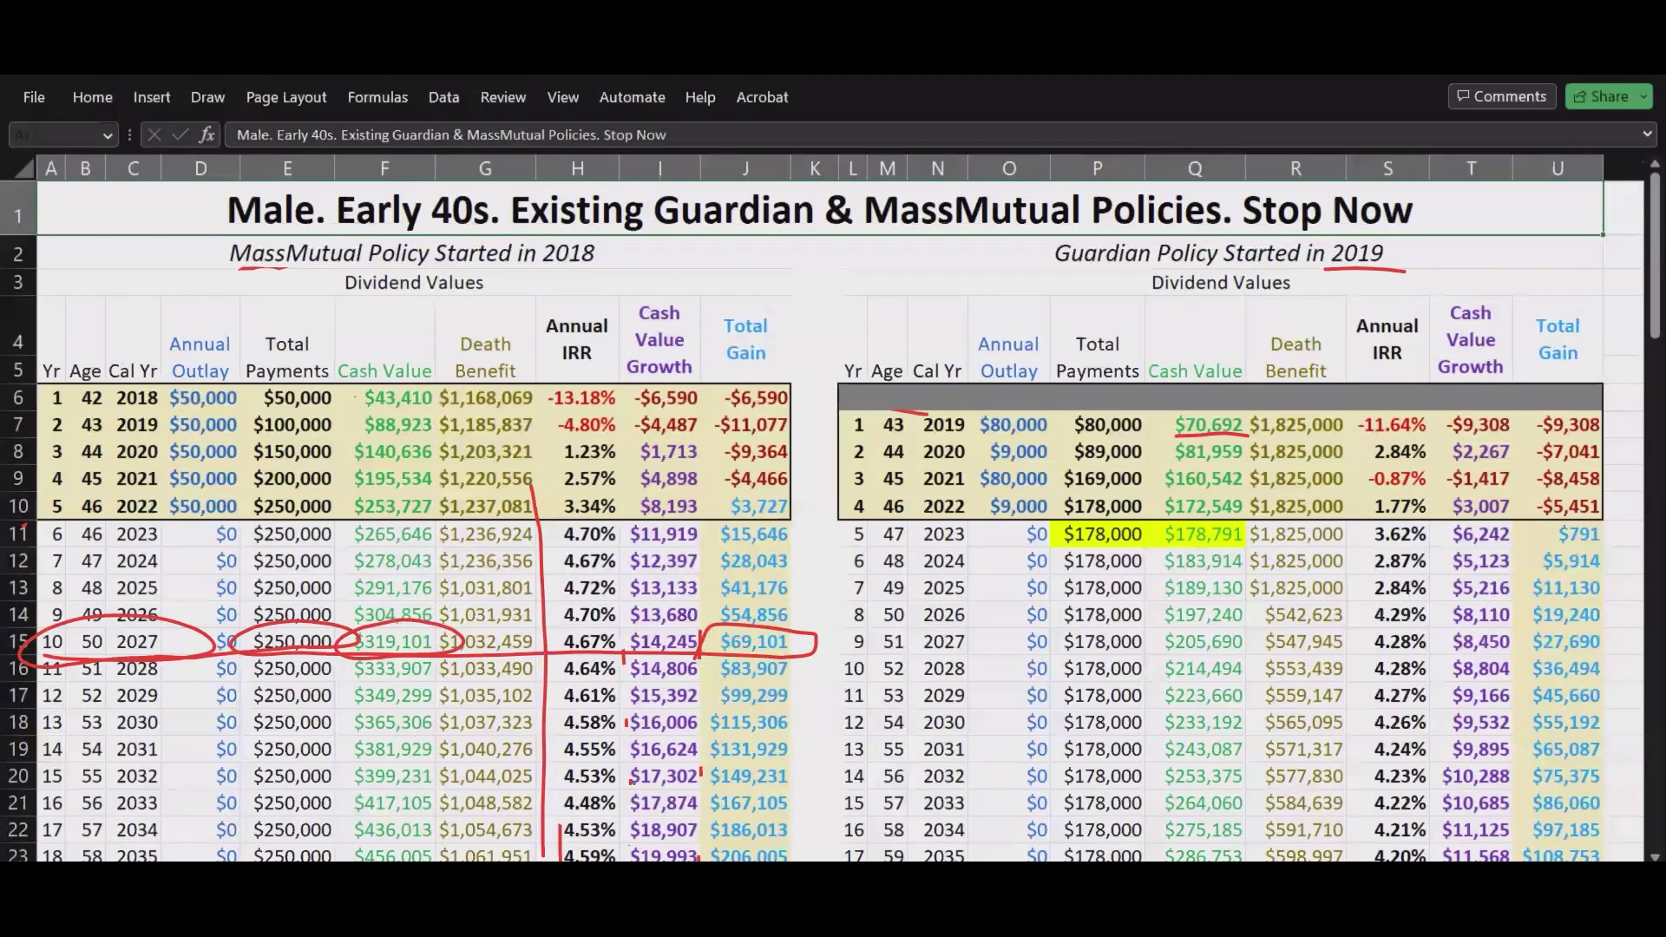
Underline the "Guardian Policy Started in 2019" heading and circle Guardian's year 1 annual outlay and cash value.
drag(1052, 268, 1377, 267)
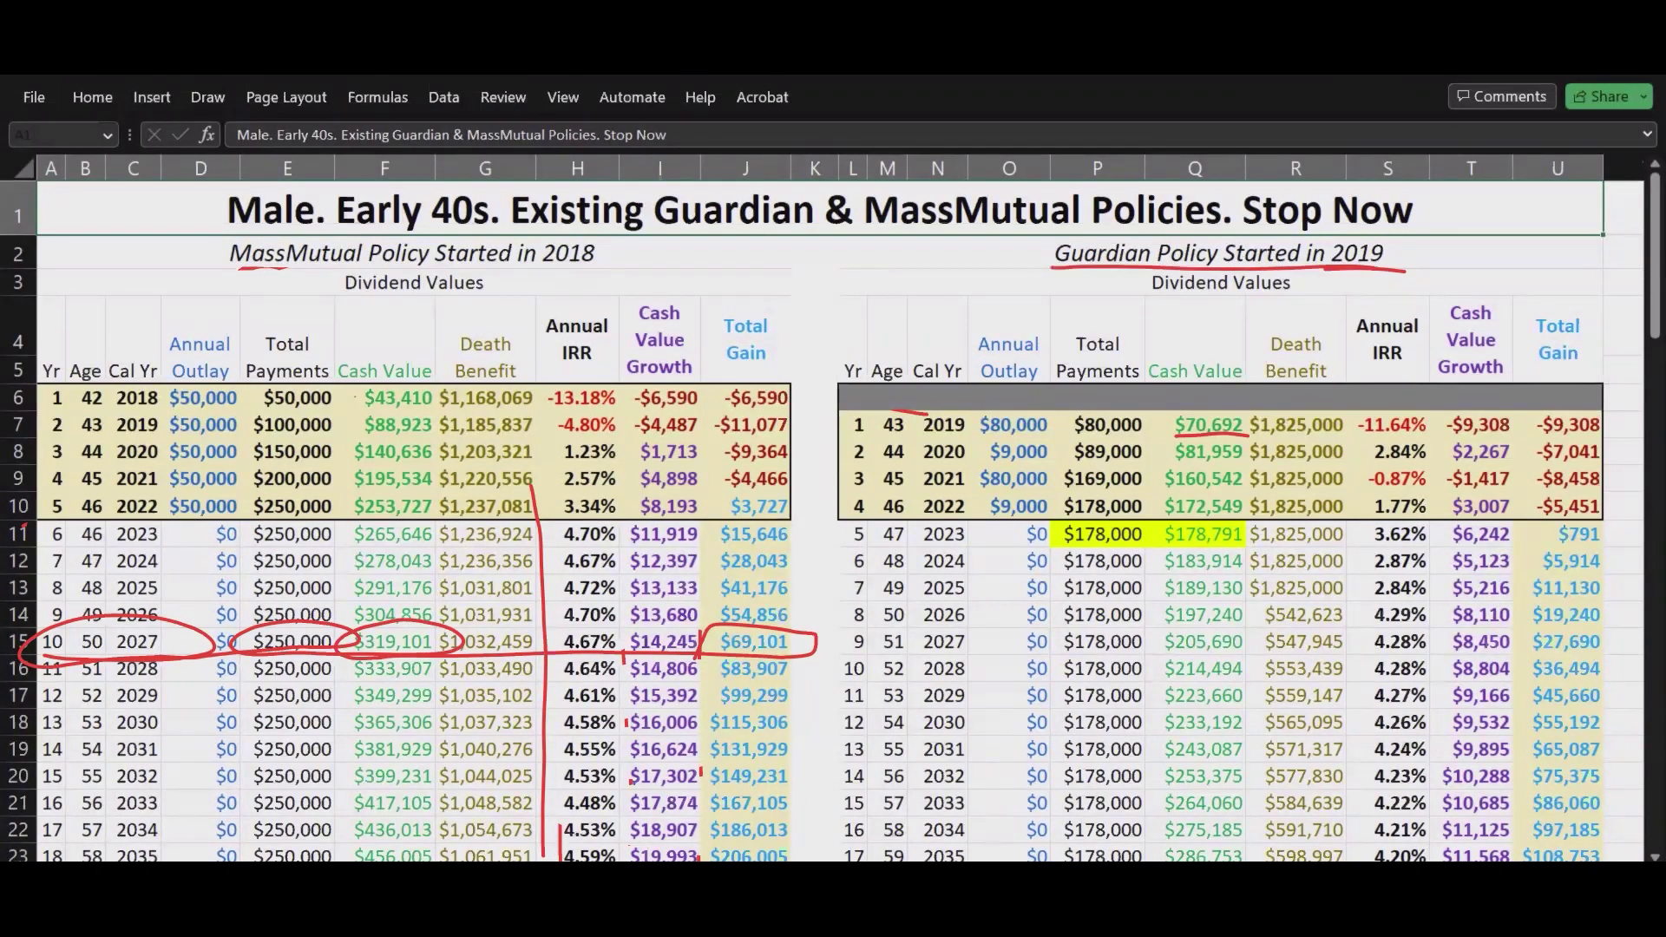
mouse_move(1060, 418)
mouse_down()
mouse_move(1031, 402)
mouse_move(1064, 416)
mouse_up()
mouse_move(1190, 435)
mouse_down()
mouse_move(1169, 434)
mouse_move(1248, 419)
mouse_up()
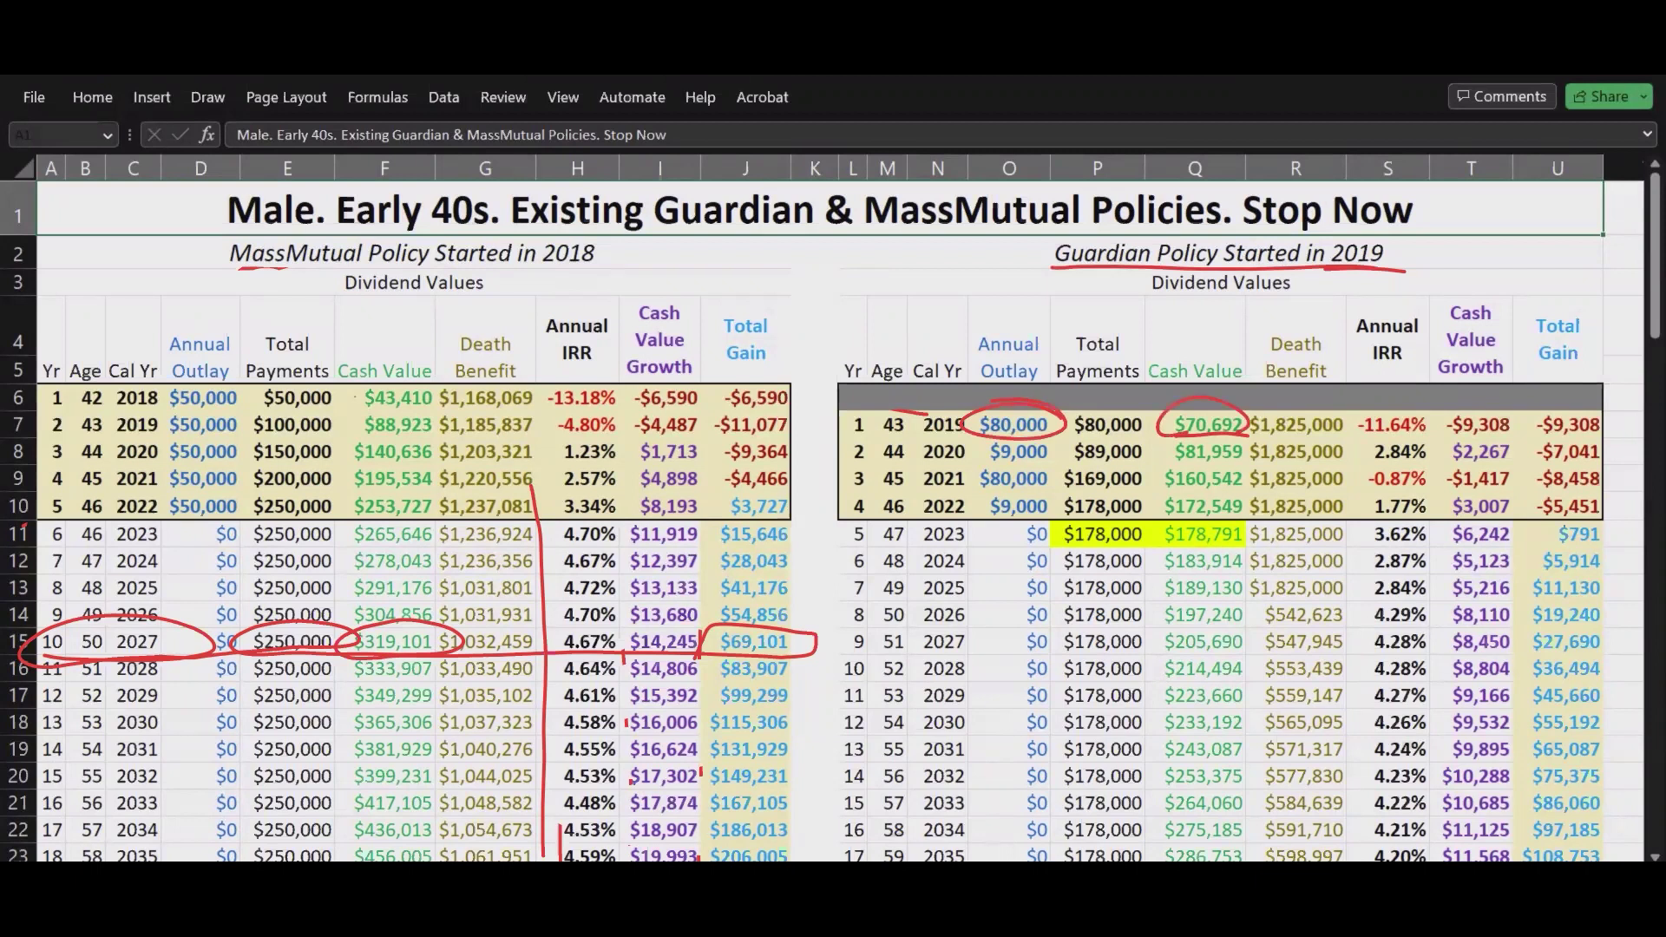
Underline Guardian's year 1 IRR and year 2 total payments, and circle the year 2 outlay, cash value, IRR and cash value growth.
drag(1361, 434, 1431, 432)
mouse_move(1052, 441)
mouse_down()
mouse_move(1033, 467)
mouse_move(1059, 445)
mouse_up()
drag(1060, 465, 1126, 457)
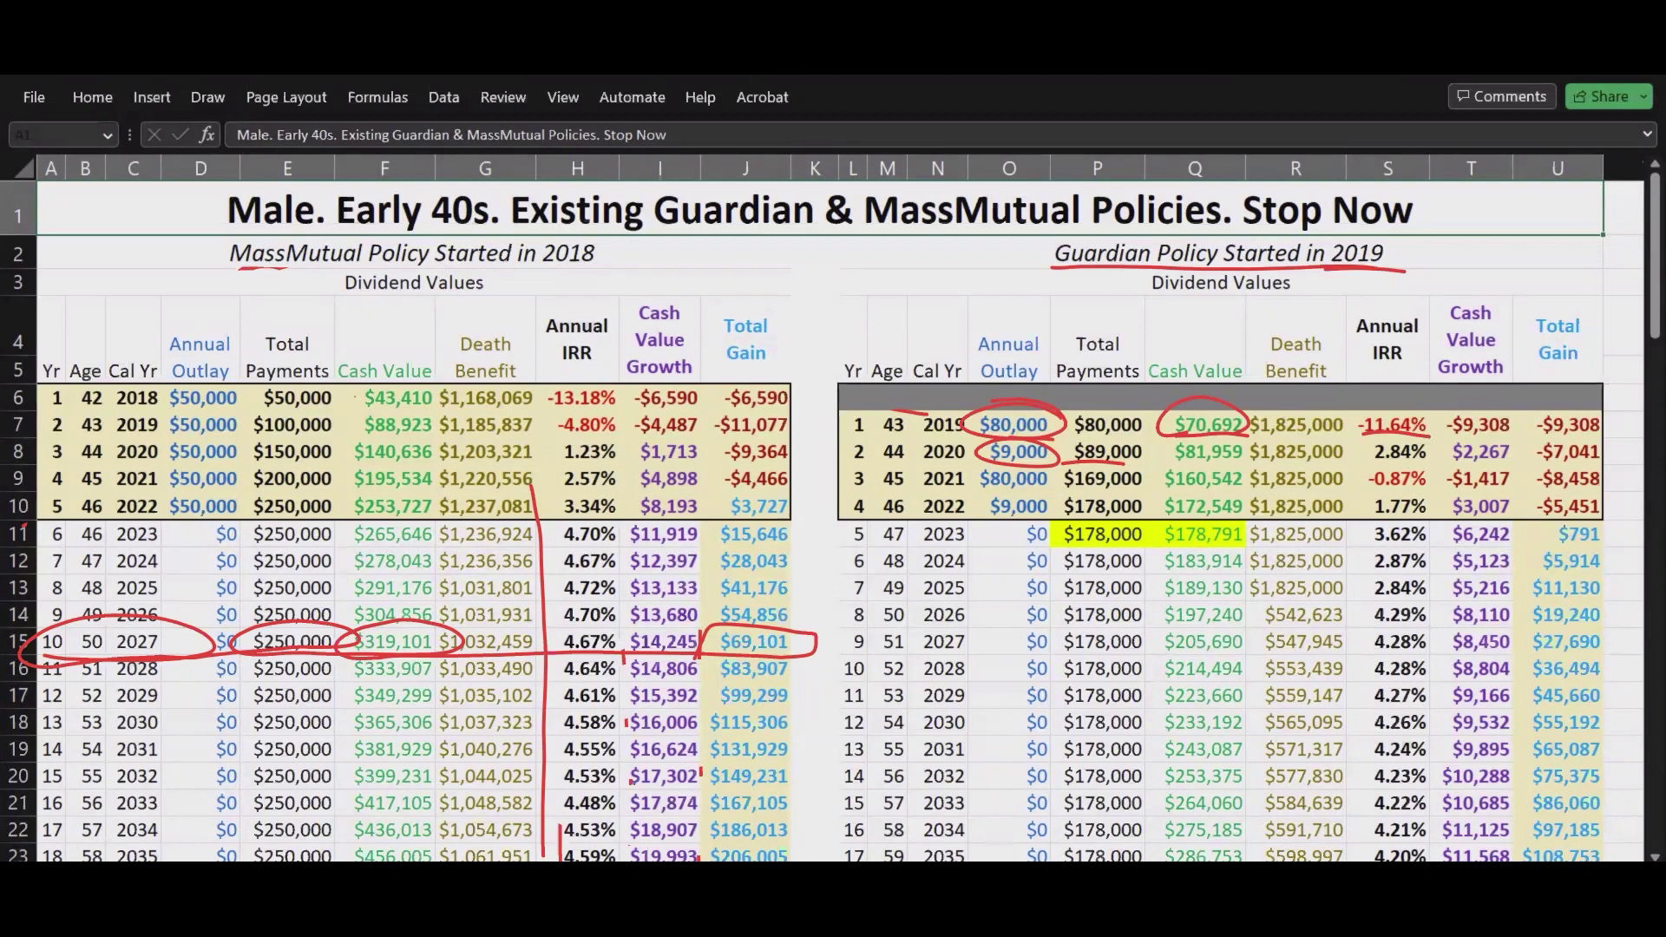
mouse_move(1155, 439)
mouse_down()
mouse_move(1260, 446)
mouse_move(1146, 448)
mouse_move(1167, 444)
mouse_up()
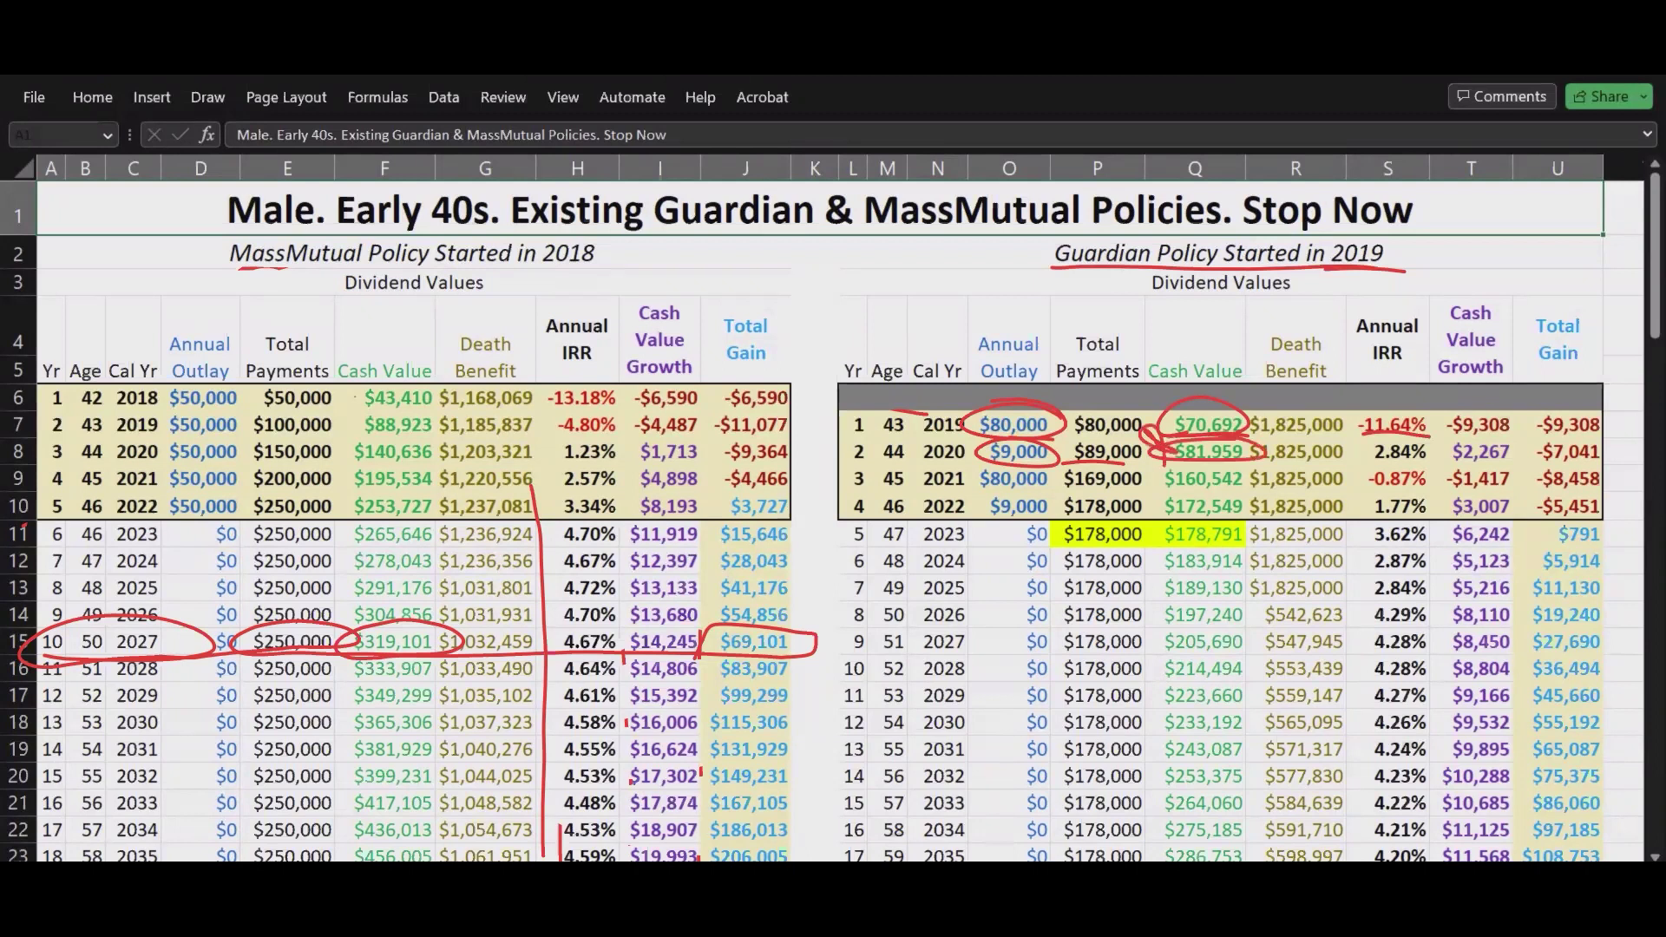
drag(1411, 438, 1471, 465)
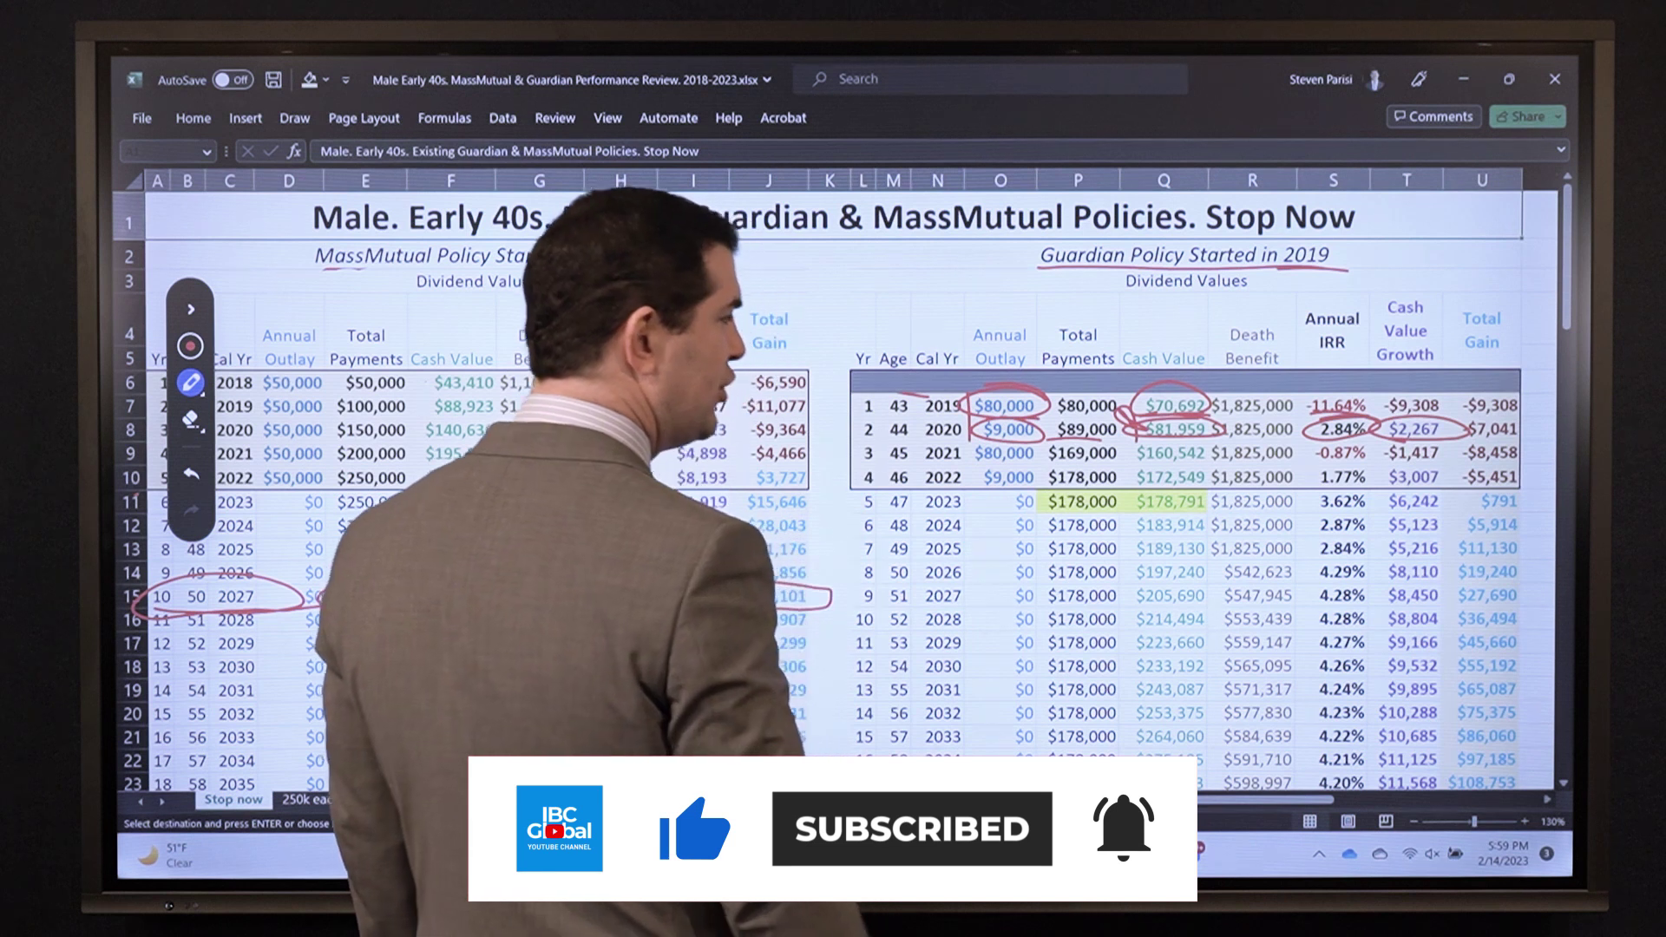
Bracket Guardian's IRRs for years 1 to 3, circle the year 3 IRR, and write an underlined "PUA" beside the Annual Outlay heading.
drag(1302, 399, 1302, 460)
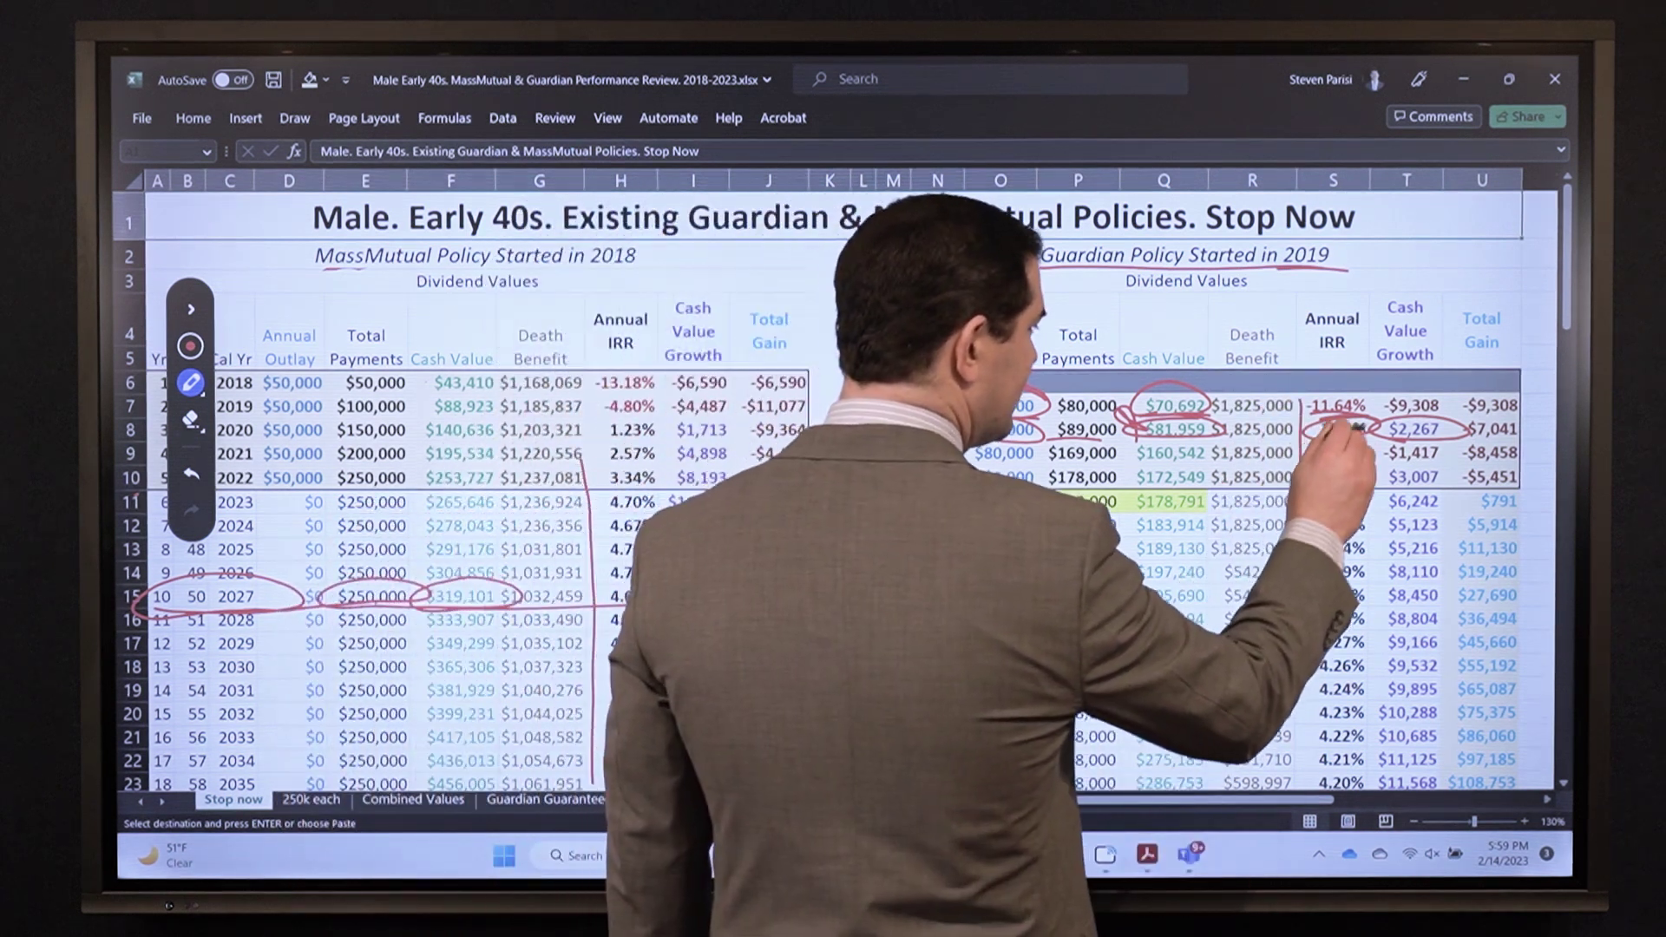
drag(1364, 399, 1364, 460)
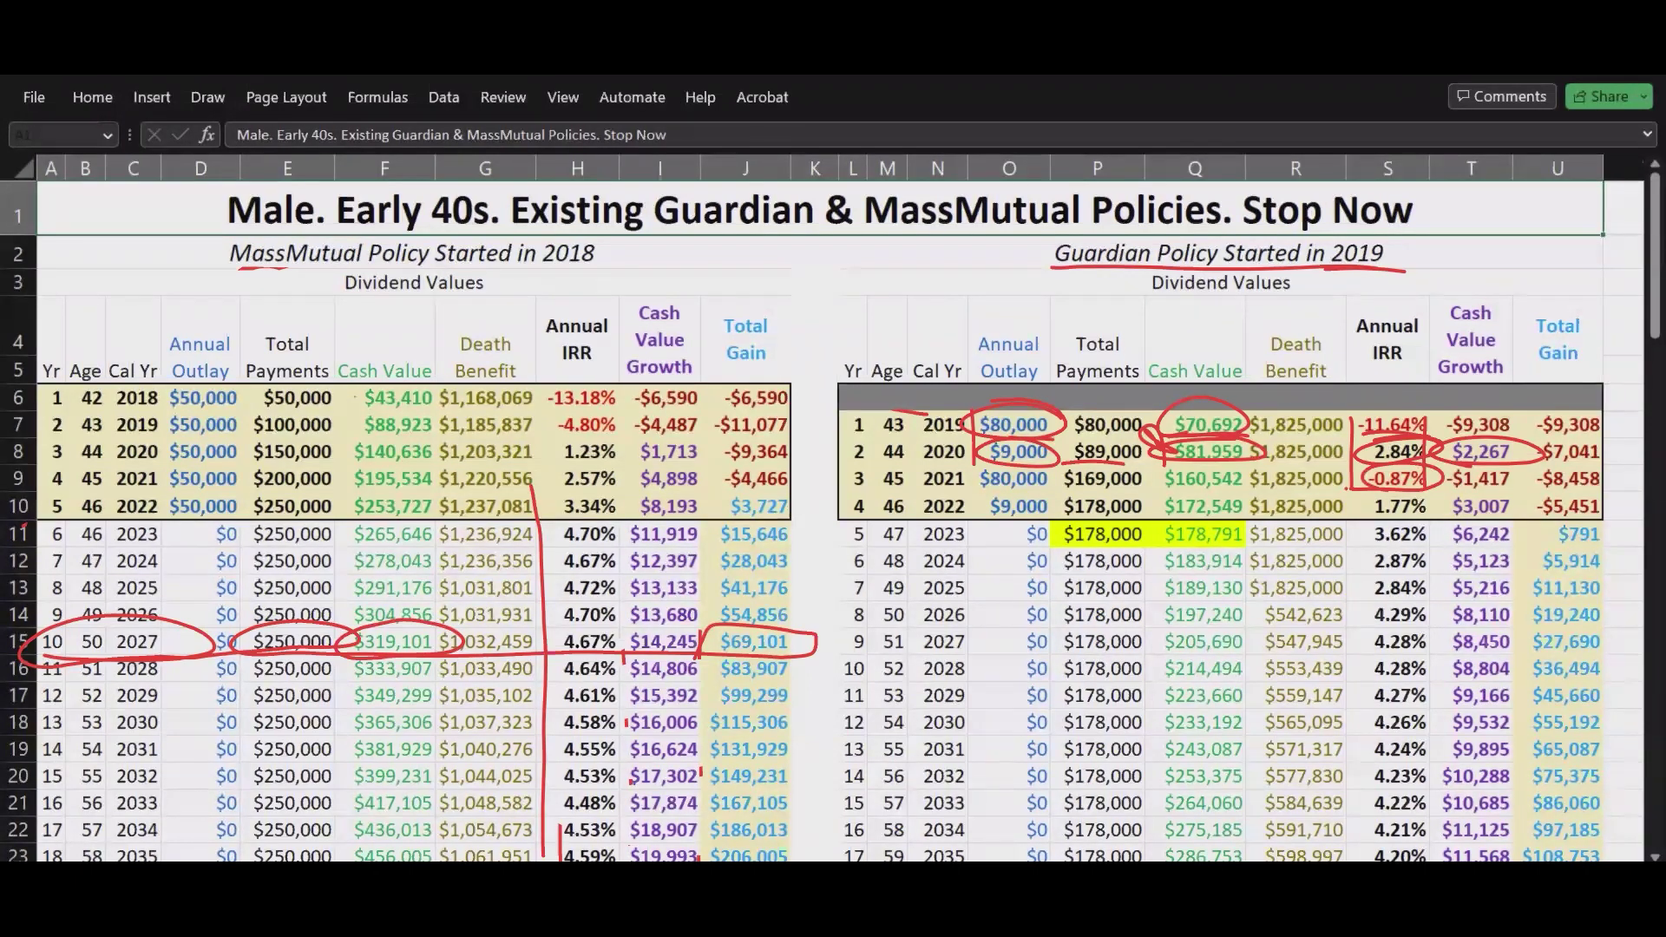
mouse_move(884, 328)
mouse_down()
mouse_move(899, 303)
mouse_move(943, 298)
mouse_up()
drag(890, 335, 965, 308)
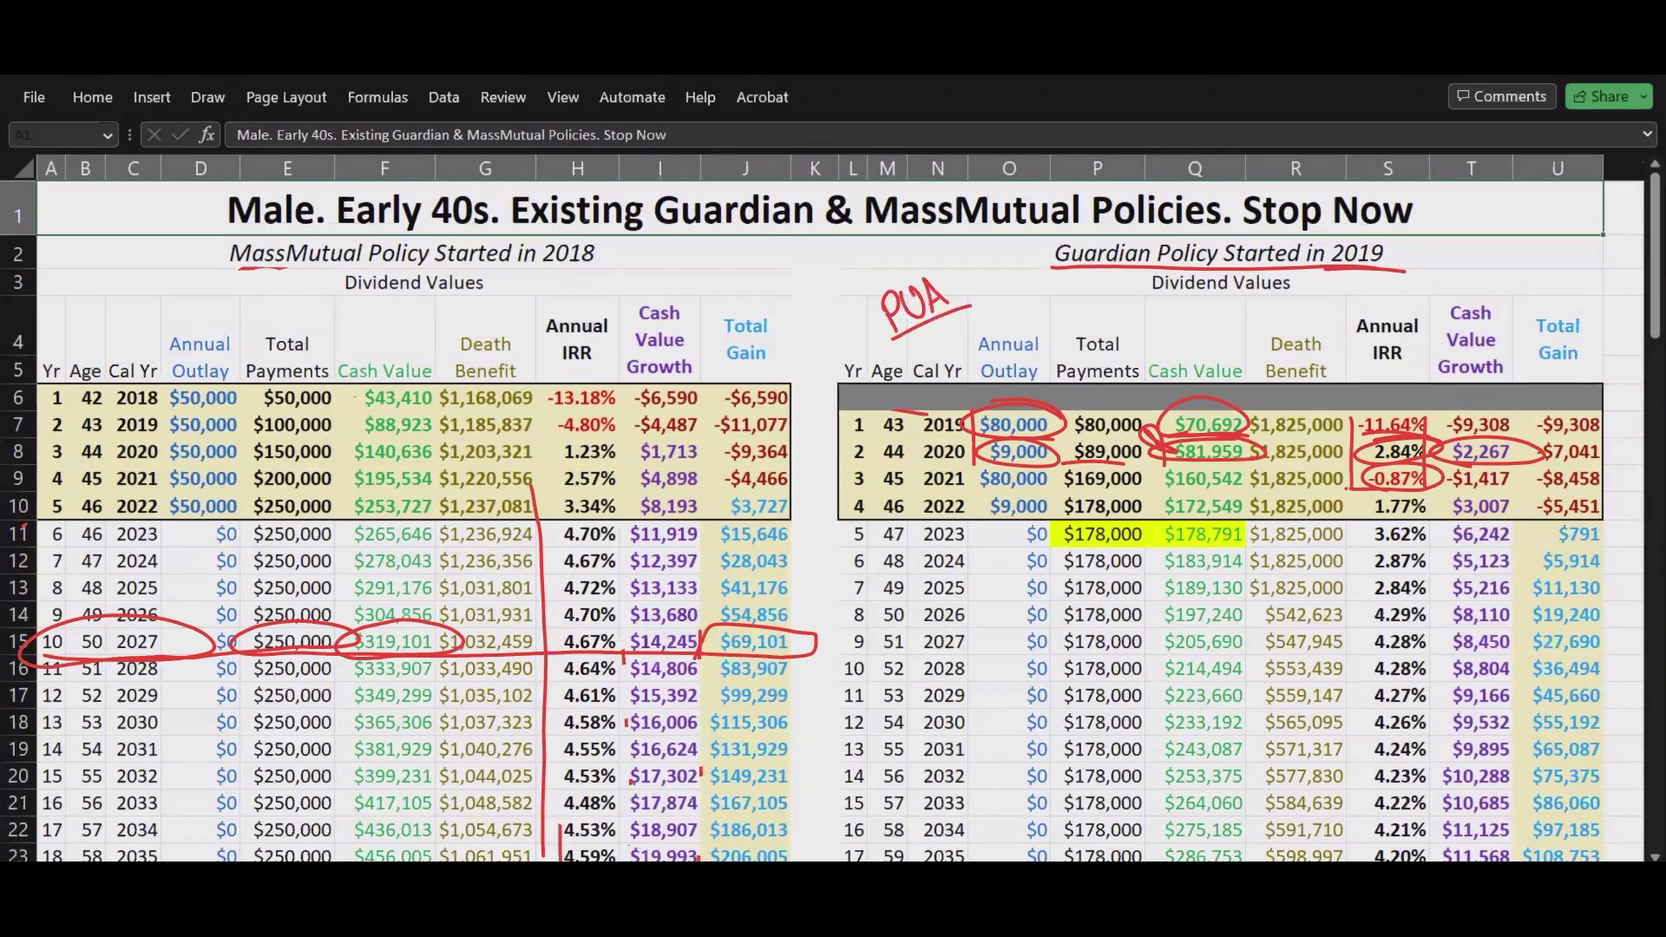
Draw an arrow from "PUA" to Guardian's year 3 outlay, circle year 3, and underline its outlay and total payments.
drag(978, 456, 962, 465)
mouse_move(1371, 436)
mouse_down()
mouse_move(1355, 453)
mouse_move(1372, 432)
mouse_up()
mouse_move(920, 319)
mouse_down()
mouse_move(980, 472)
mouse_move(1038, 486)
mouse_up()
mouse_move(883, 469)
mouse_down()
mouse_move(859, 496)
mouse_move(889, 486)
mouse_up()
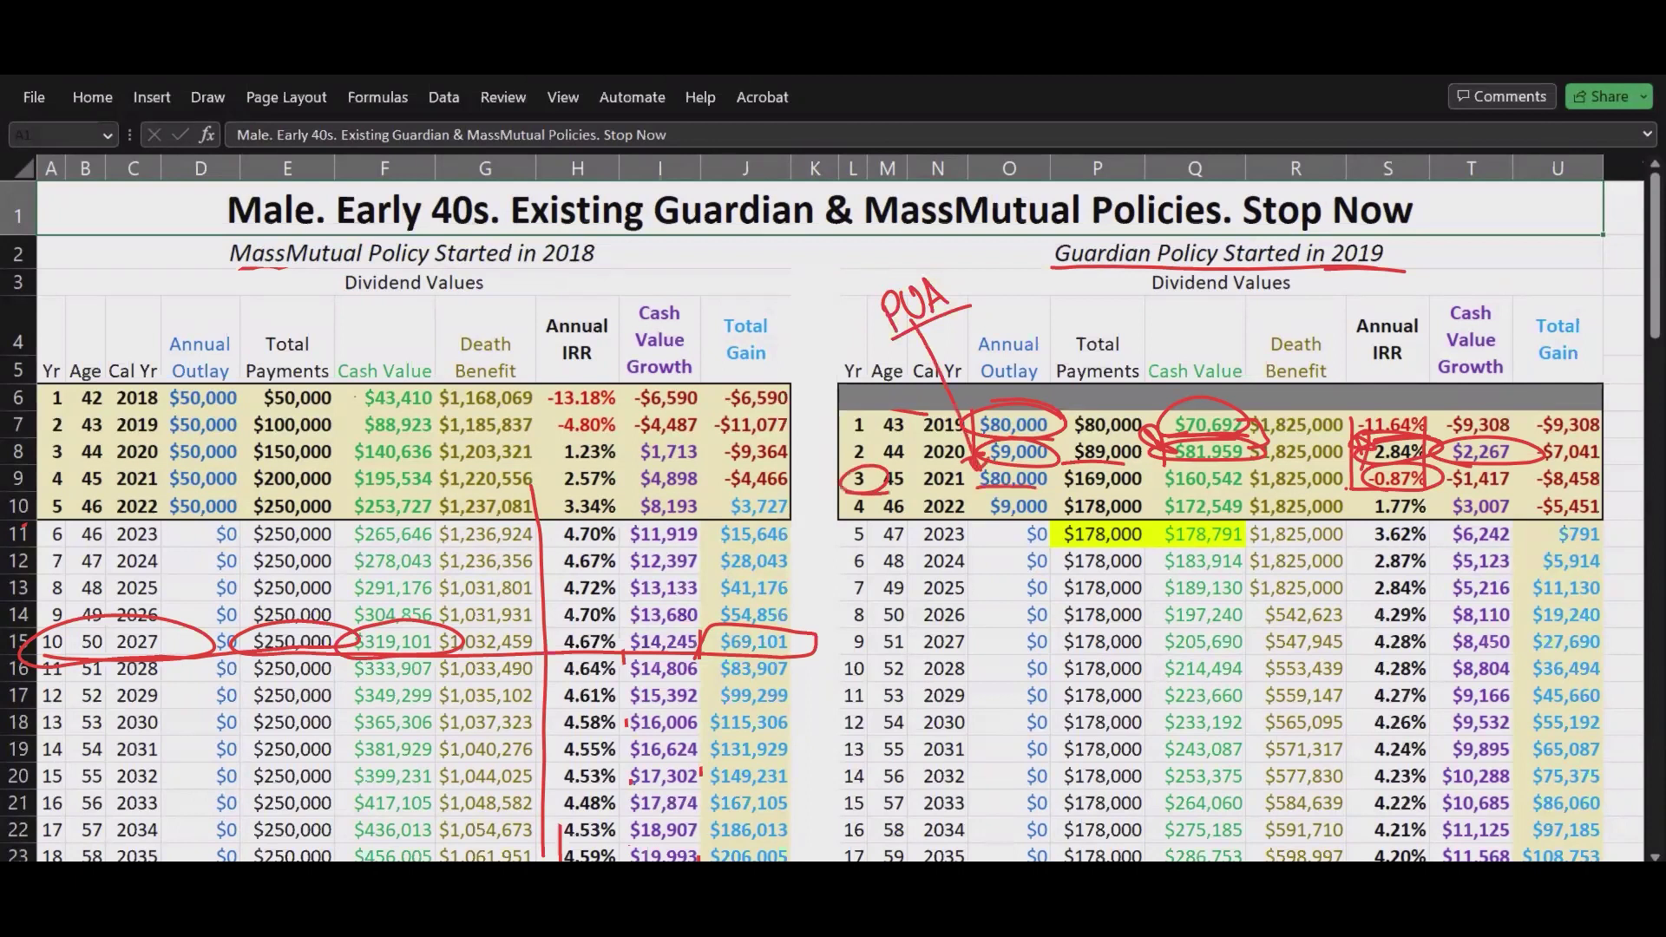
drag(1015, 491, 1562, 490)
Remove most pen marks from the Guardian table and circle its year 3 cash value growth.
key(ctrl+z)
key(ctrl+z)
key(ctrl+z)
key(ctrl+z)
key(ctrl+z)
key(ctrl+z)
key(ctrl+z)
key(ctrl+z)
key(ctrl+z)
key(ctrl+z)
key(ctrl+z)
key(ctrl+z)
key(ctrl+z)
key(ctrl+z)
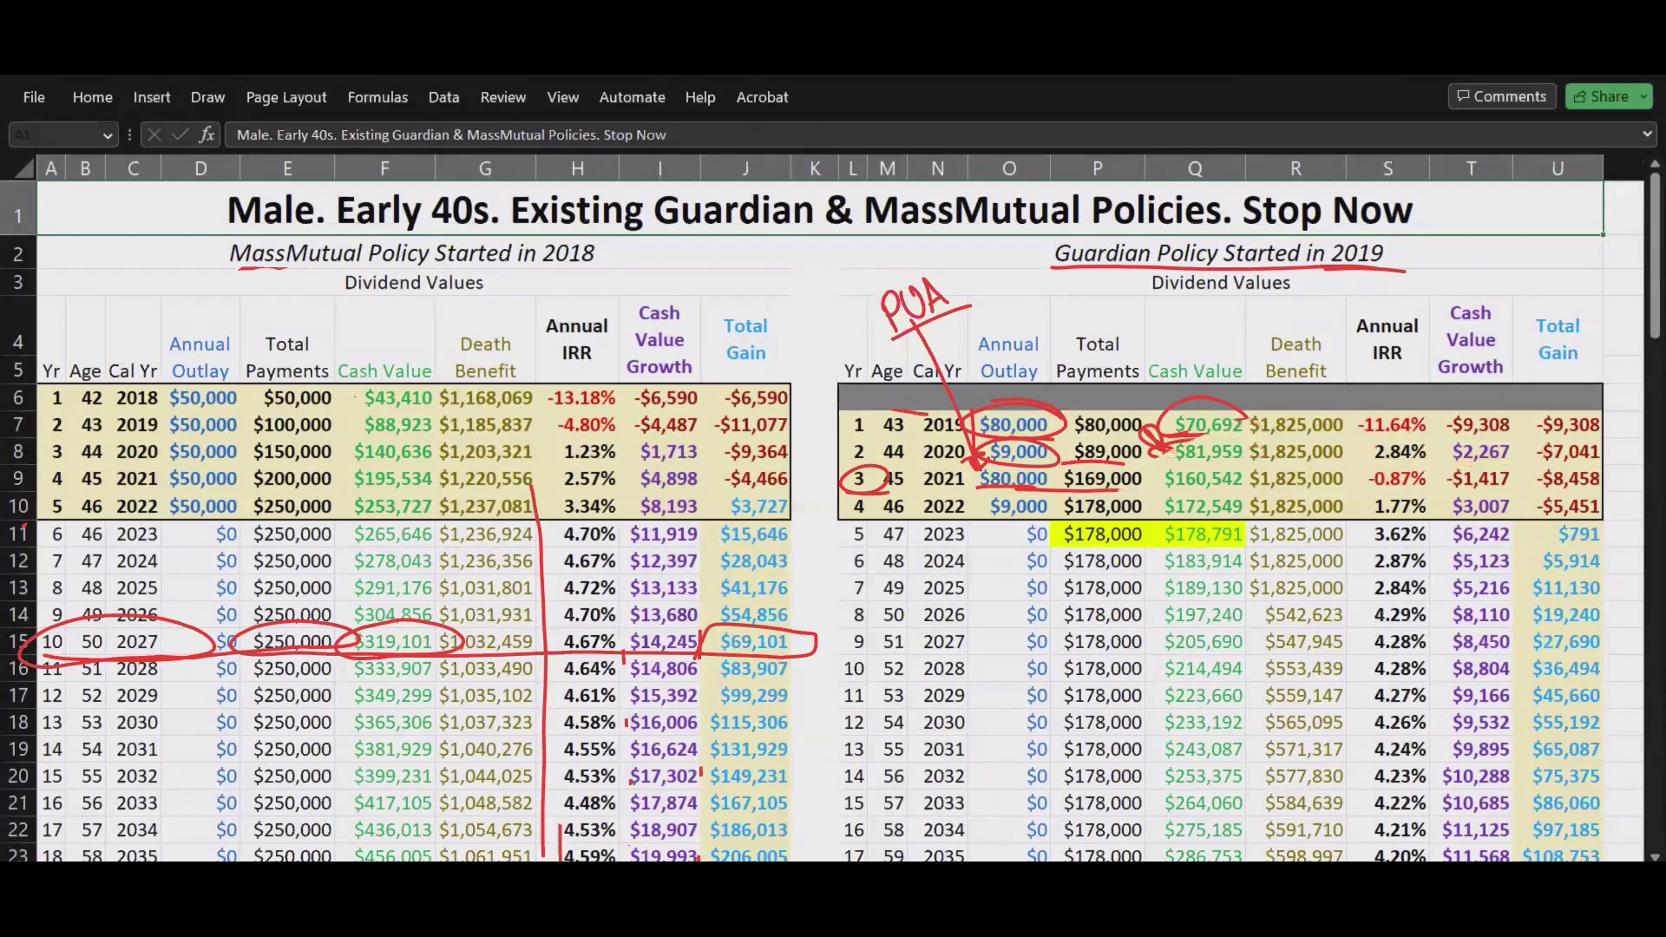
key(ctrl+z)
mouse_move(1441, 491)
mouse_down()
mouse_move(1551, 486)
mouse_move(1476, 492)
mouse_up()
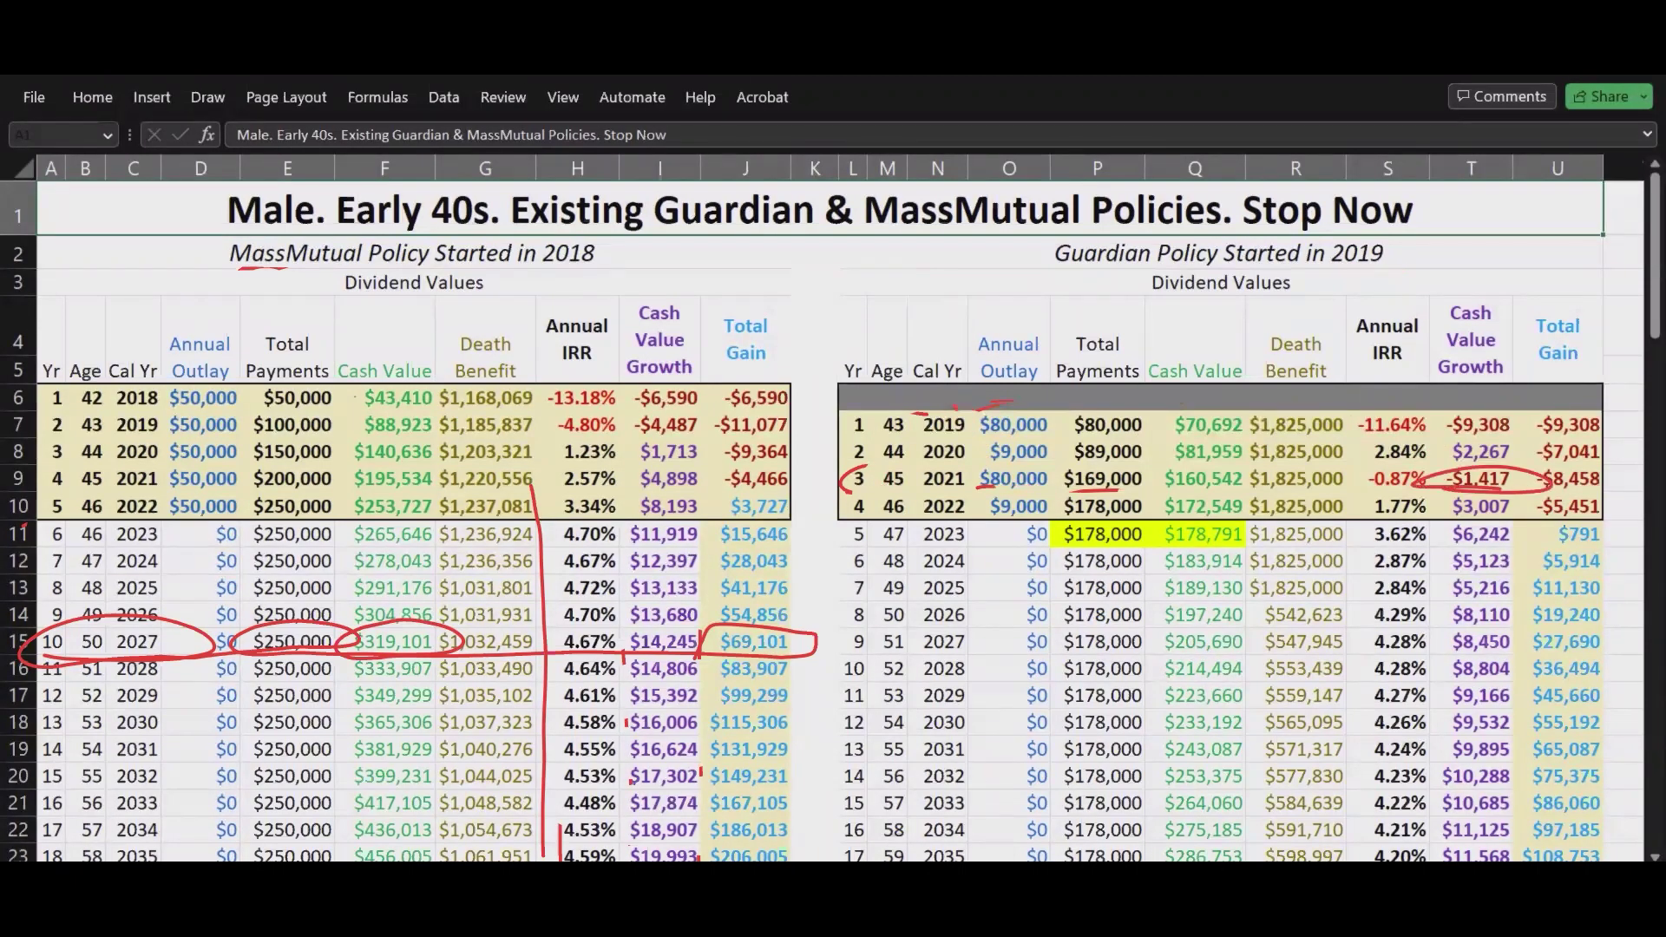
Underline Guardian's year 4 outlay, circle year 5, and underline the year 5 total payments and cash value.
drag(1049, 518, 989, 522)
drag(878, 521, 900, 531)
drag(1044, 546, 1267, 548)
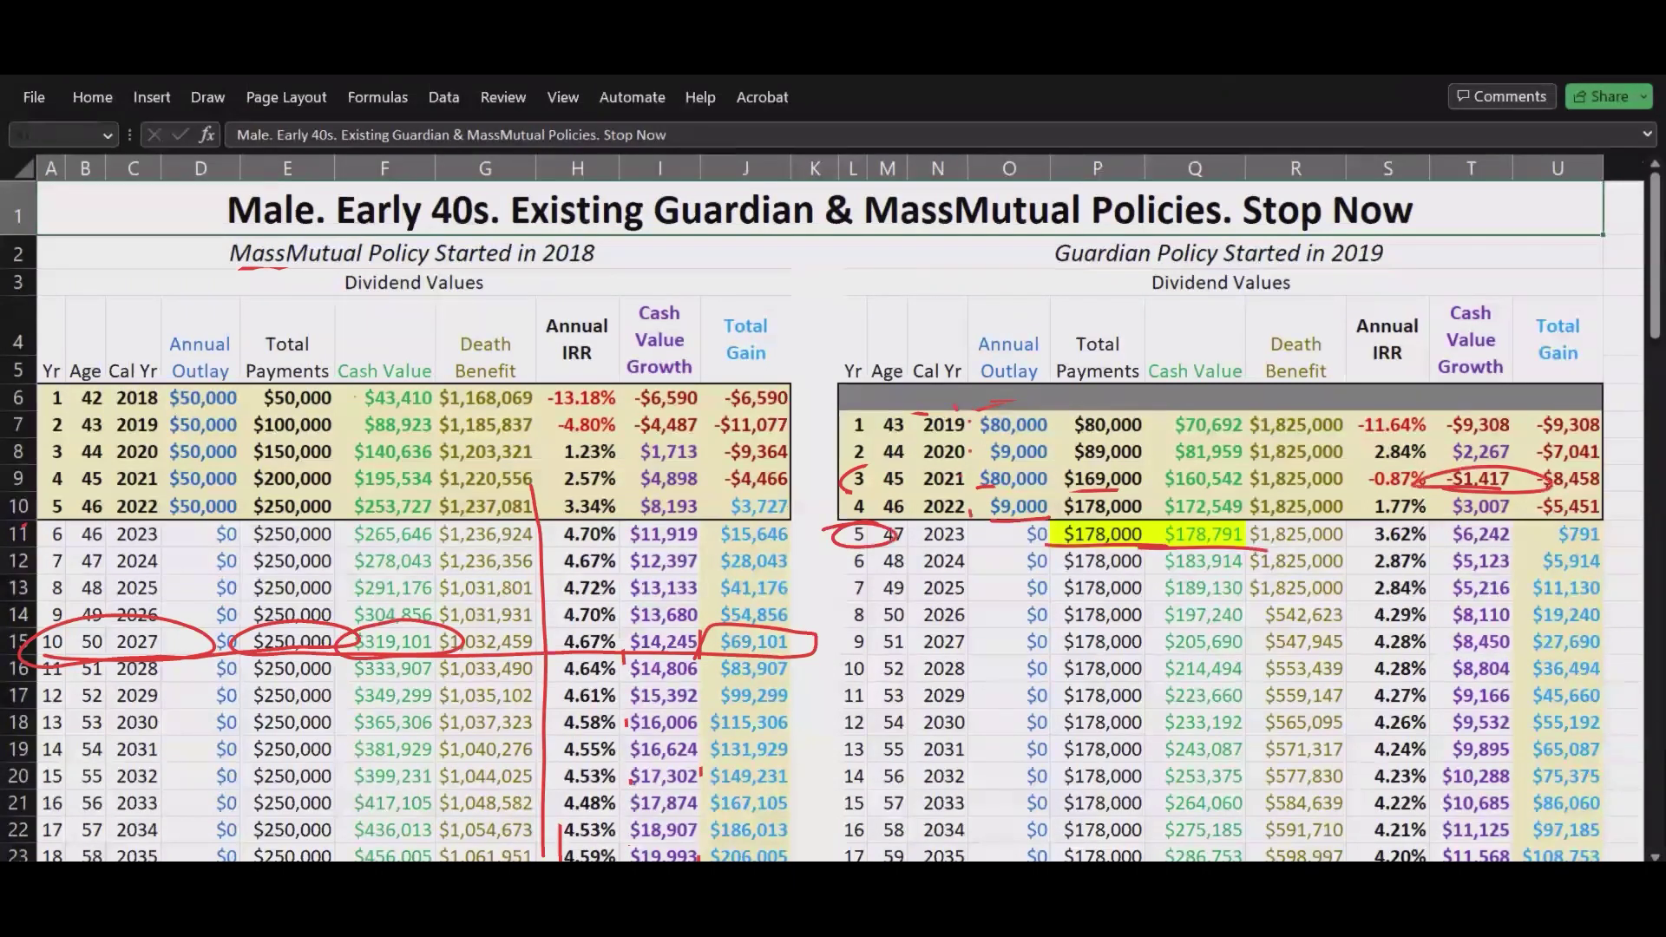
Draw a wavy line down beside Guardian's Annual IRR column and a line beneath year 7 from Death Benefit to IRR.
drag(1371, 507, 1362, 838)
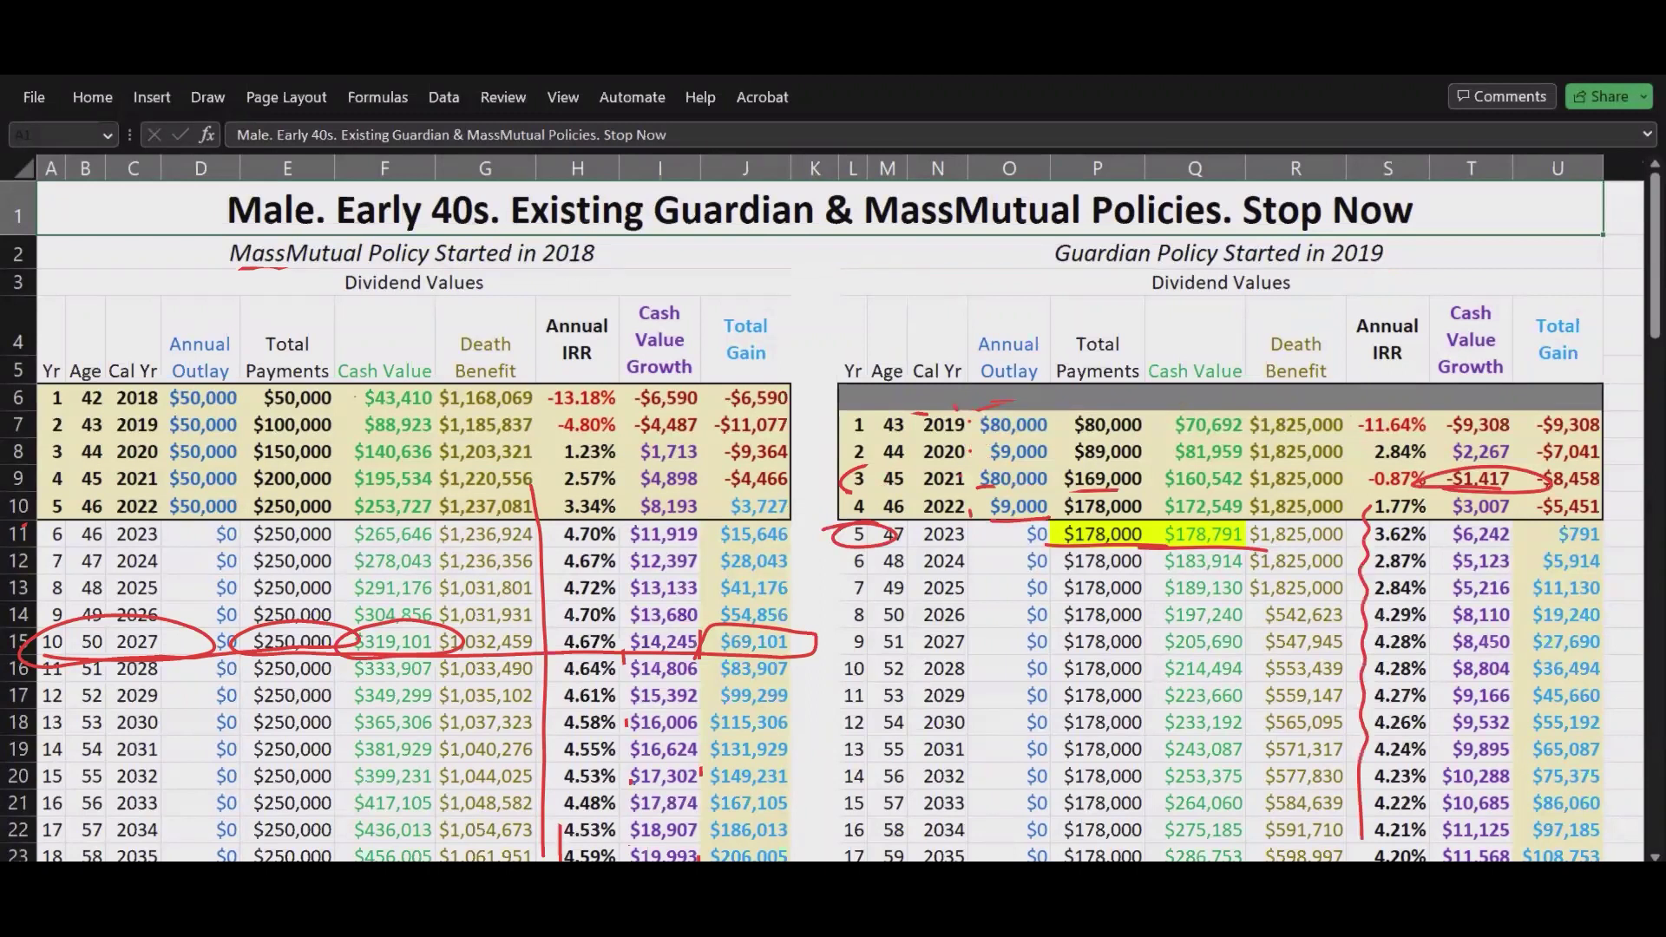
drag(1445, 599, 1348, 599)
drag(1476, 613, 1242, 600)
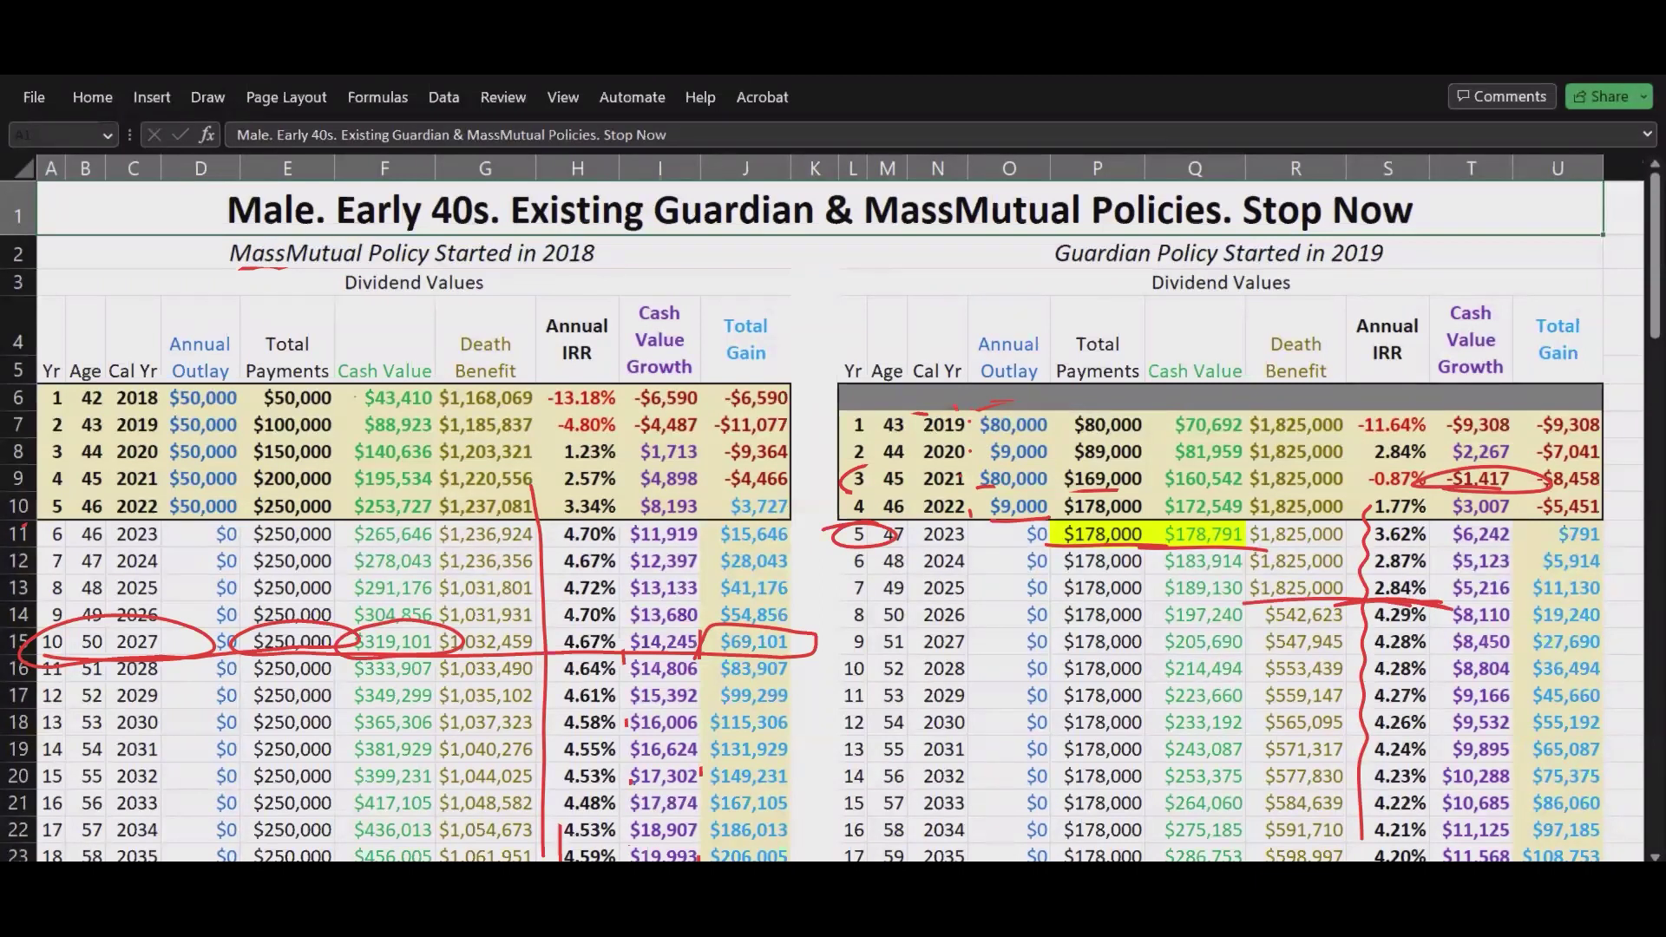
Clear the pen marks and bring up Illustration (30).pdf from the $250,000 Each sheet.
key(Escape)
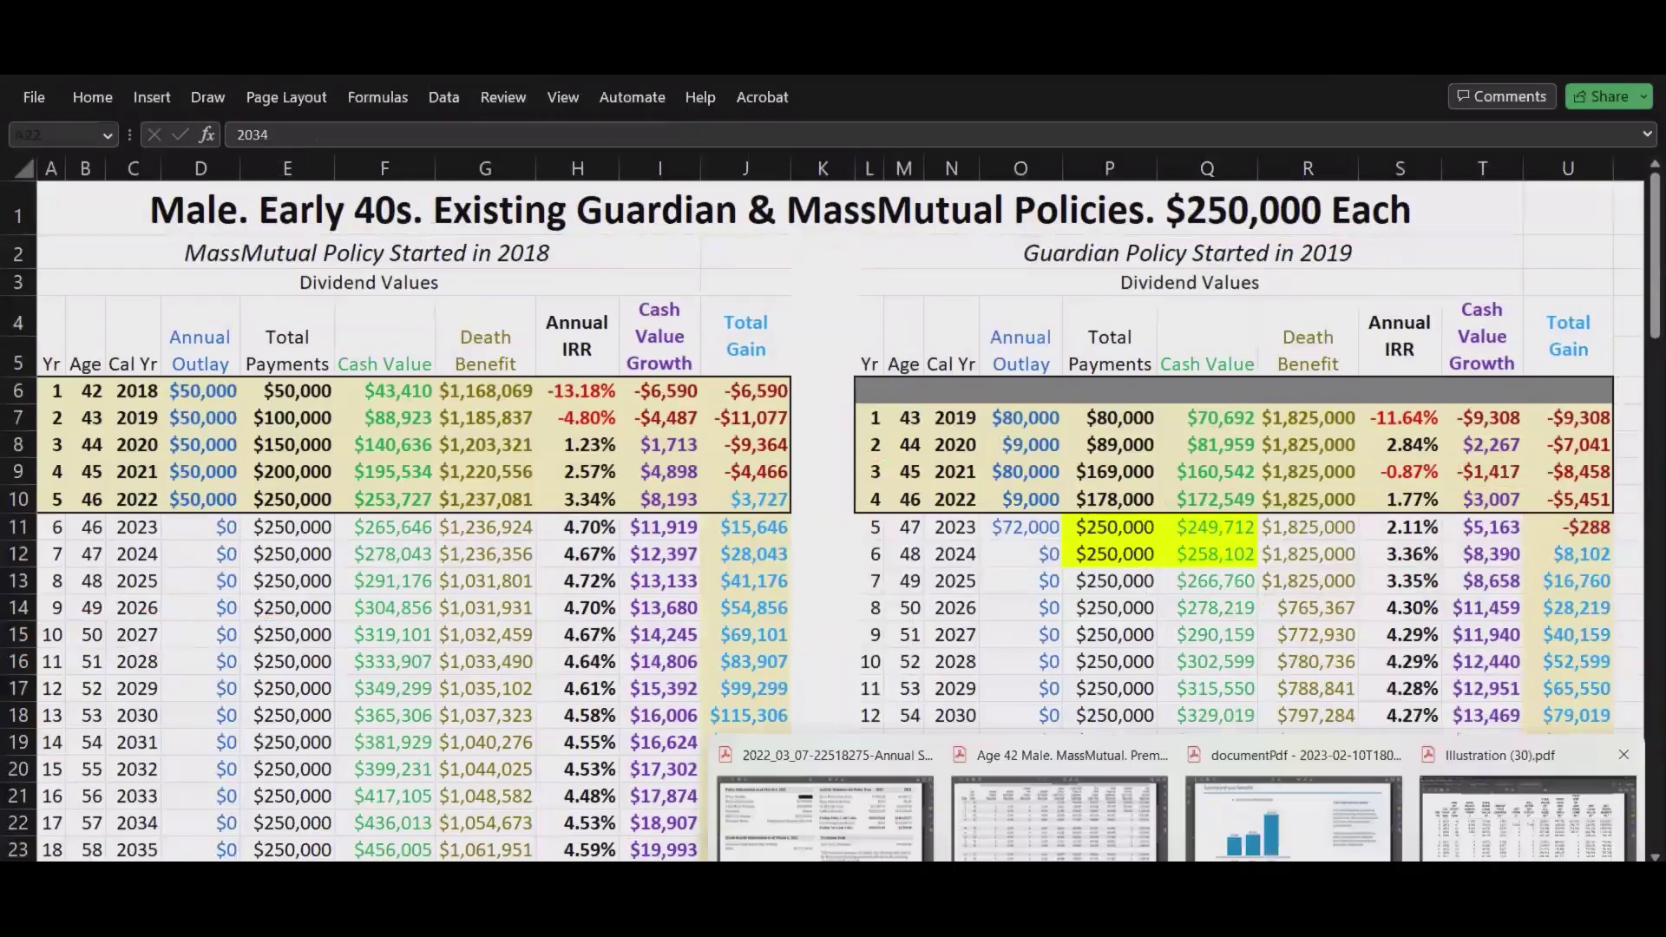
click(1528, 816)
drag(708, 405, 866, 378)
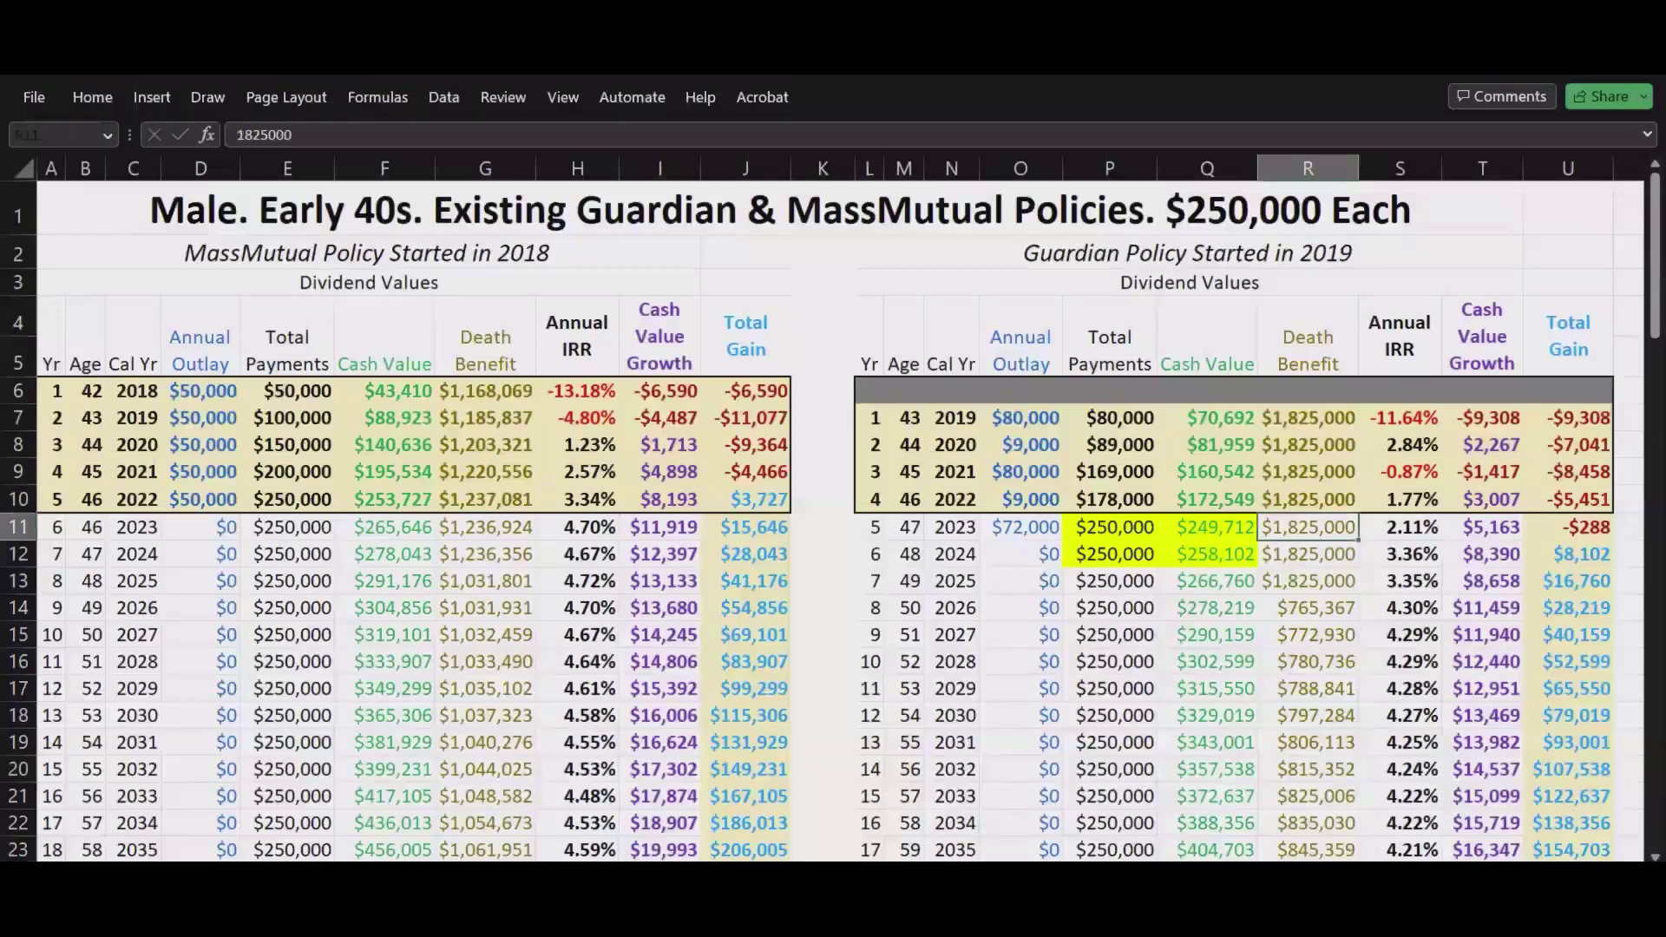
On the $250,000 Each sheet, select Guardian's 2023 annual outlay and circle that outlay and the 2023 cash value.
key(Left)
key(Left)
key(Left)
key(Left)
key(Right)
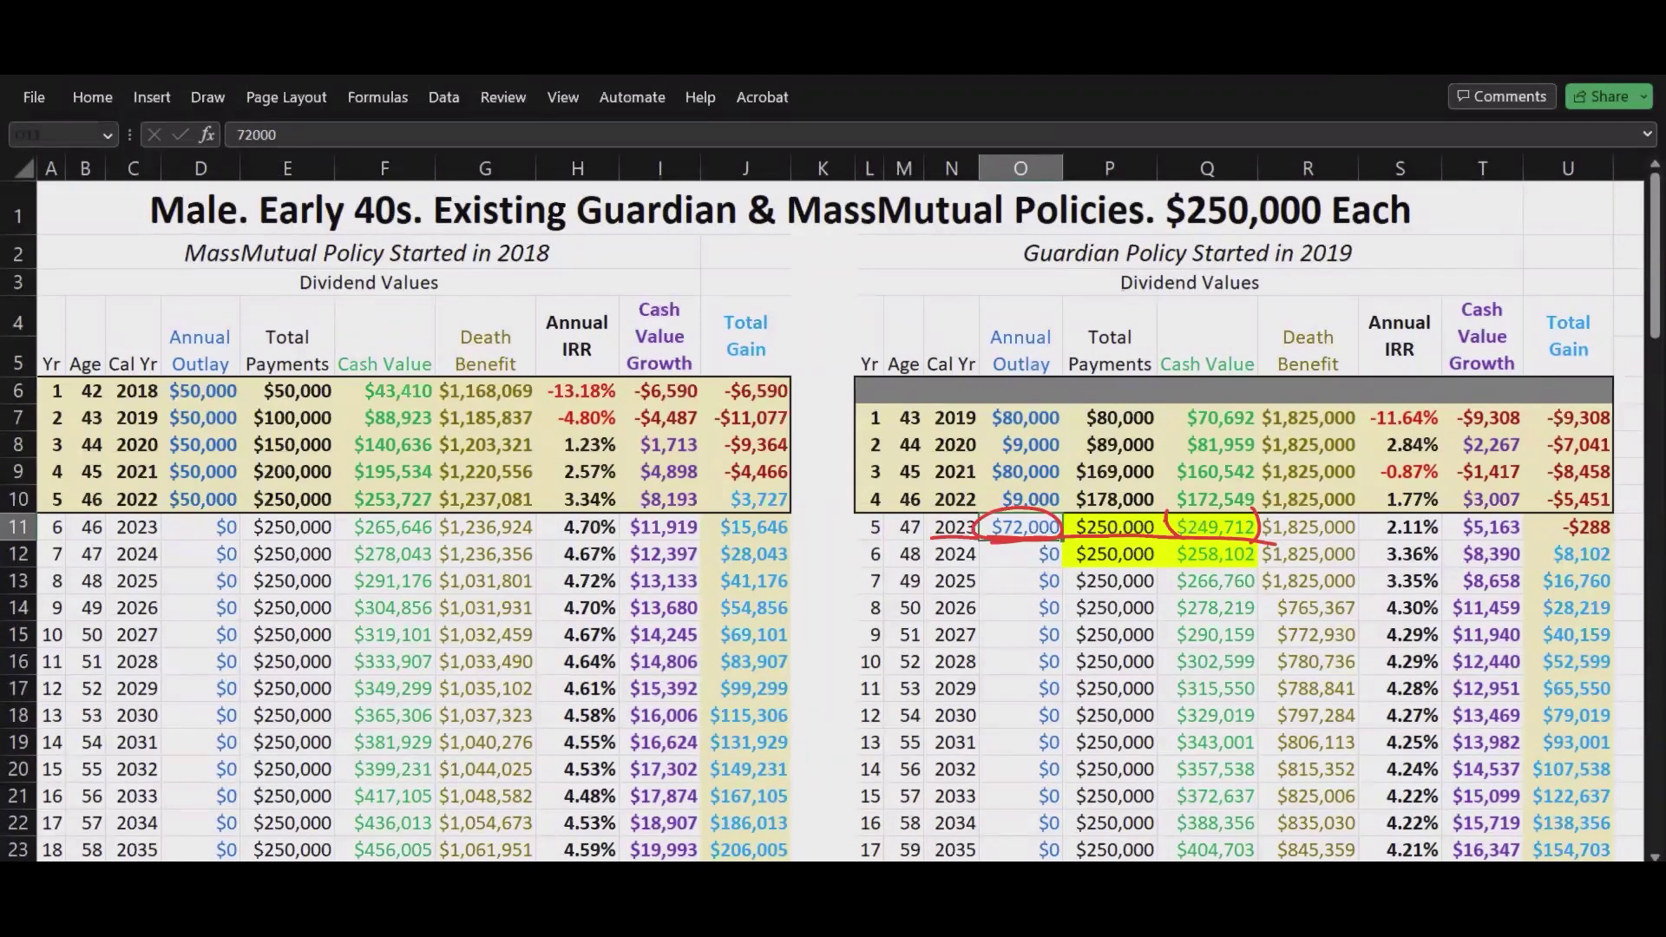
drag(1168, 514, 1265, 519)
Draw a wavy line down Guardian's Annual Outlay column from year 6 and underline the total payments for years 6 to 8.
drag(1048, 542, 1032, 859)
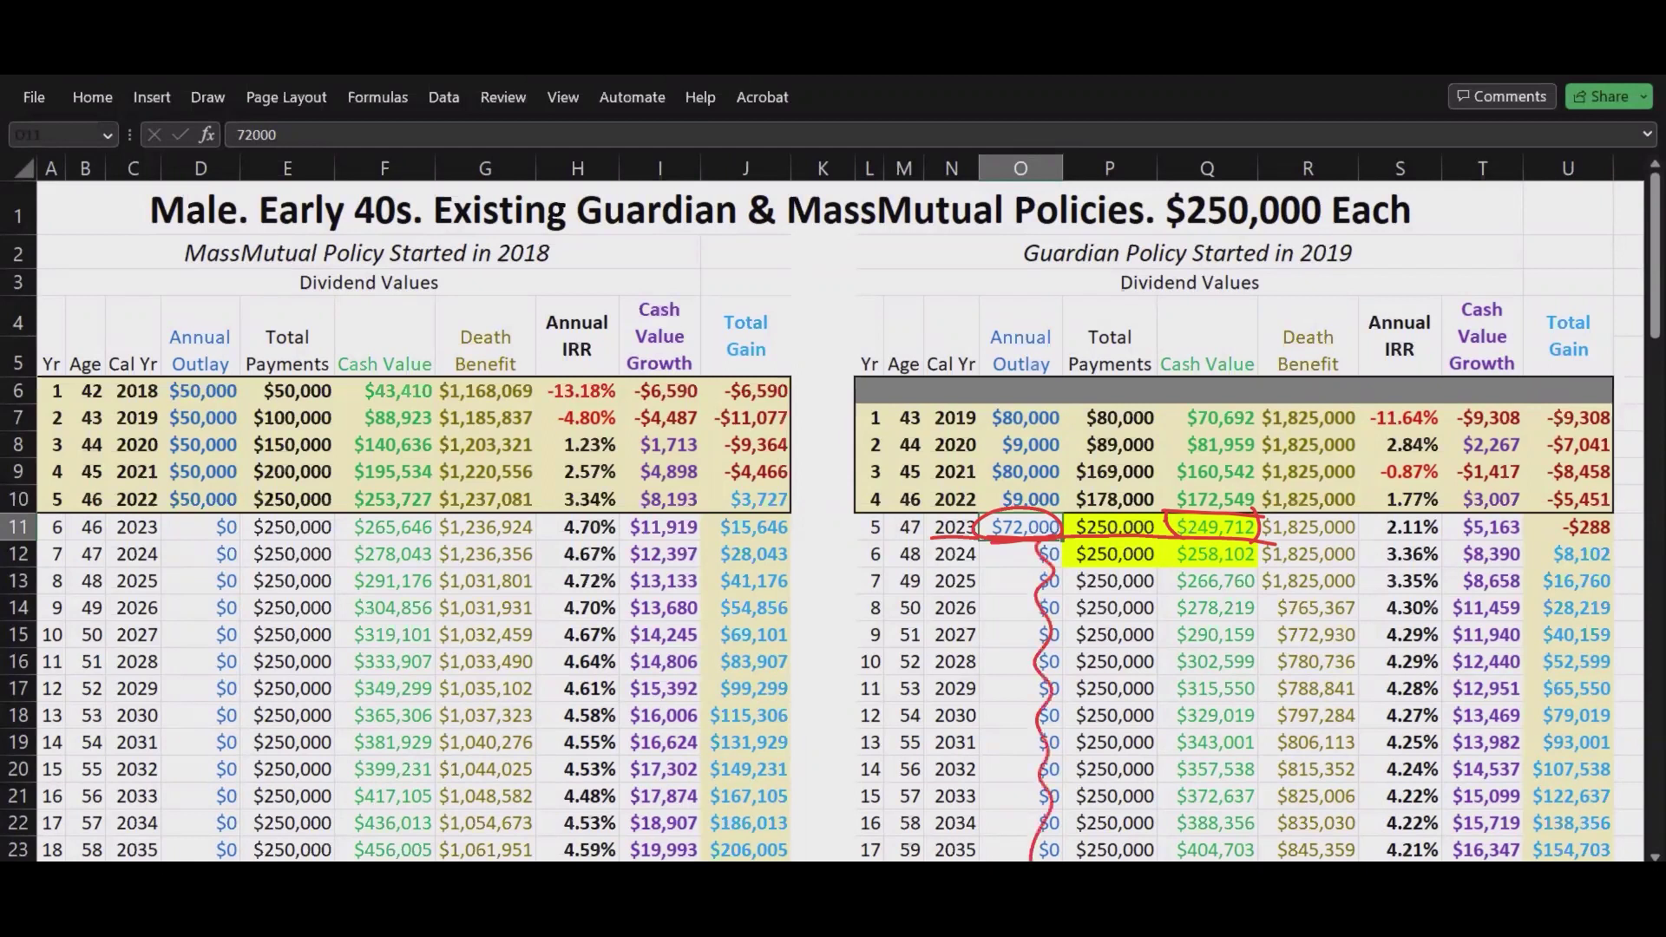
mouse_move(1075, 569)
mouse_down()
mouse_move(1162, 566)
mouse_move(1163, 588)
mouse_up()
drag(1067, 623, 1174, 618)
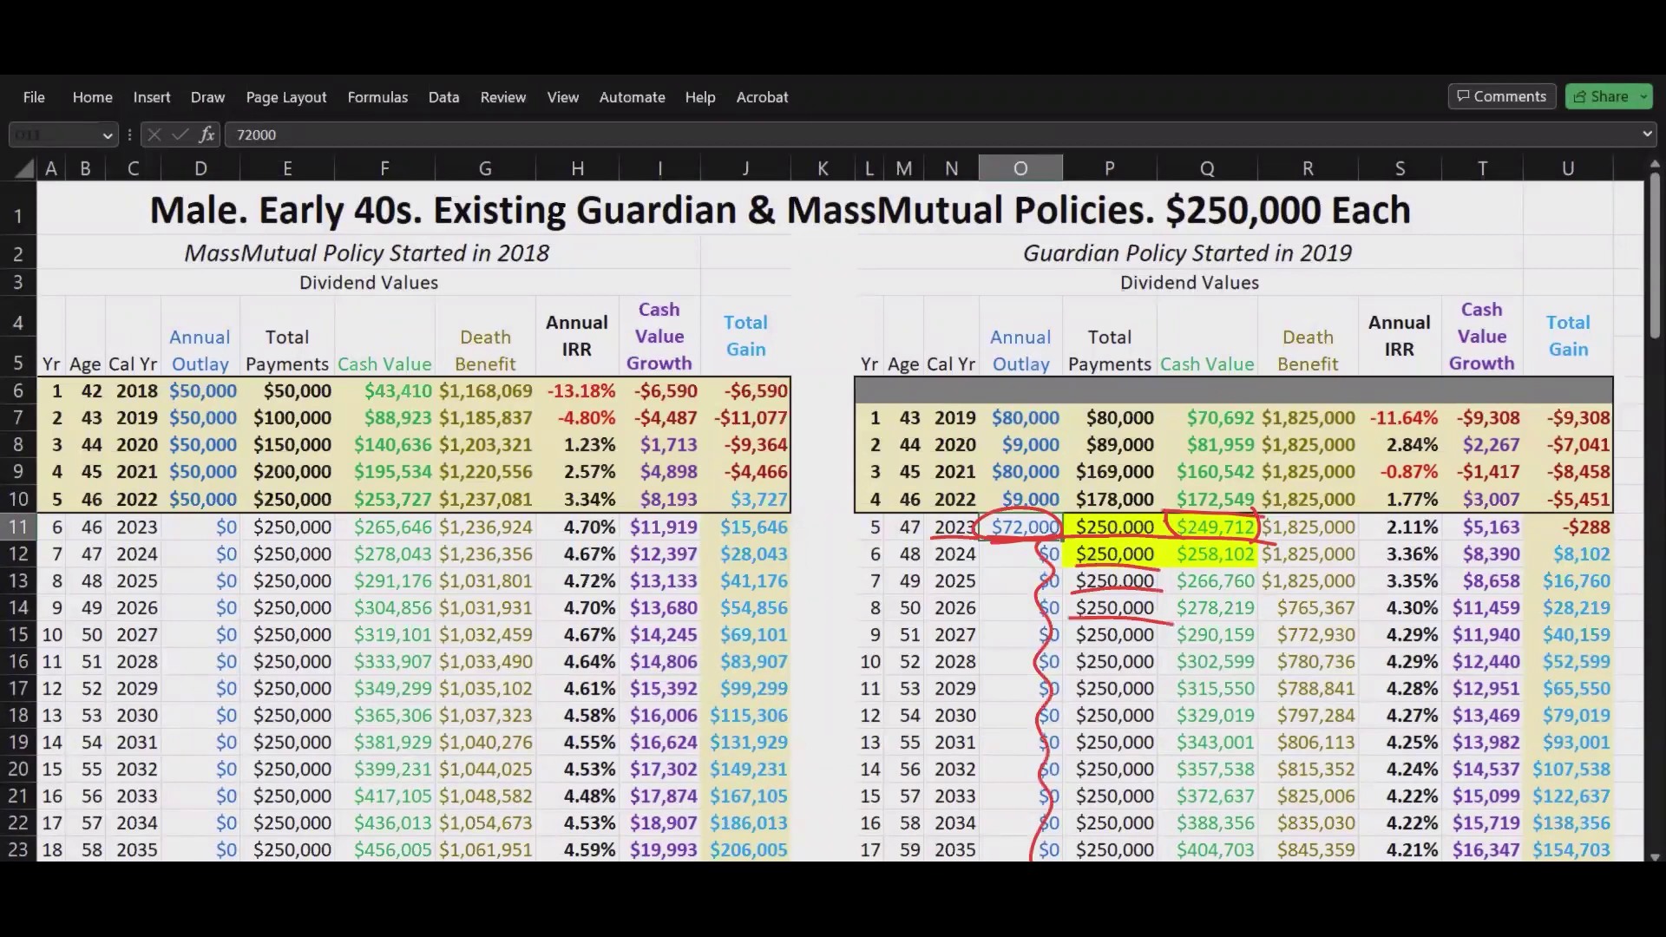
Draw a vertical line beside Guardian's Annual IRR column and clear all pen marks from the sheet.
drag(1369, 512, 1361, 859)
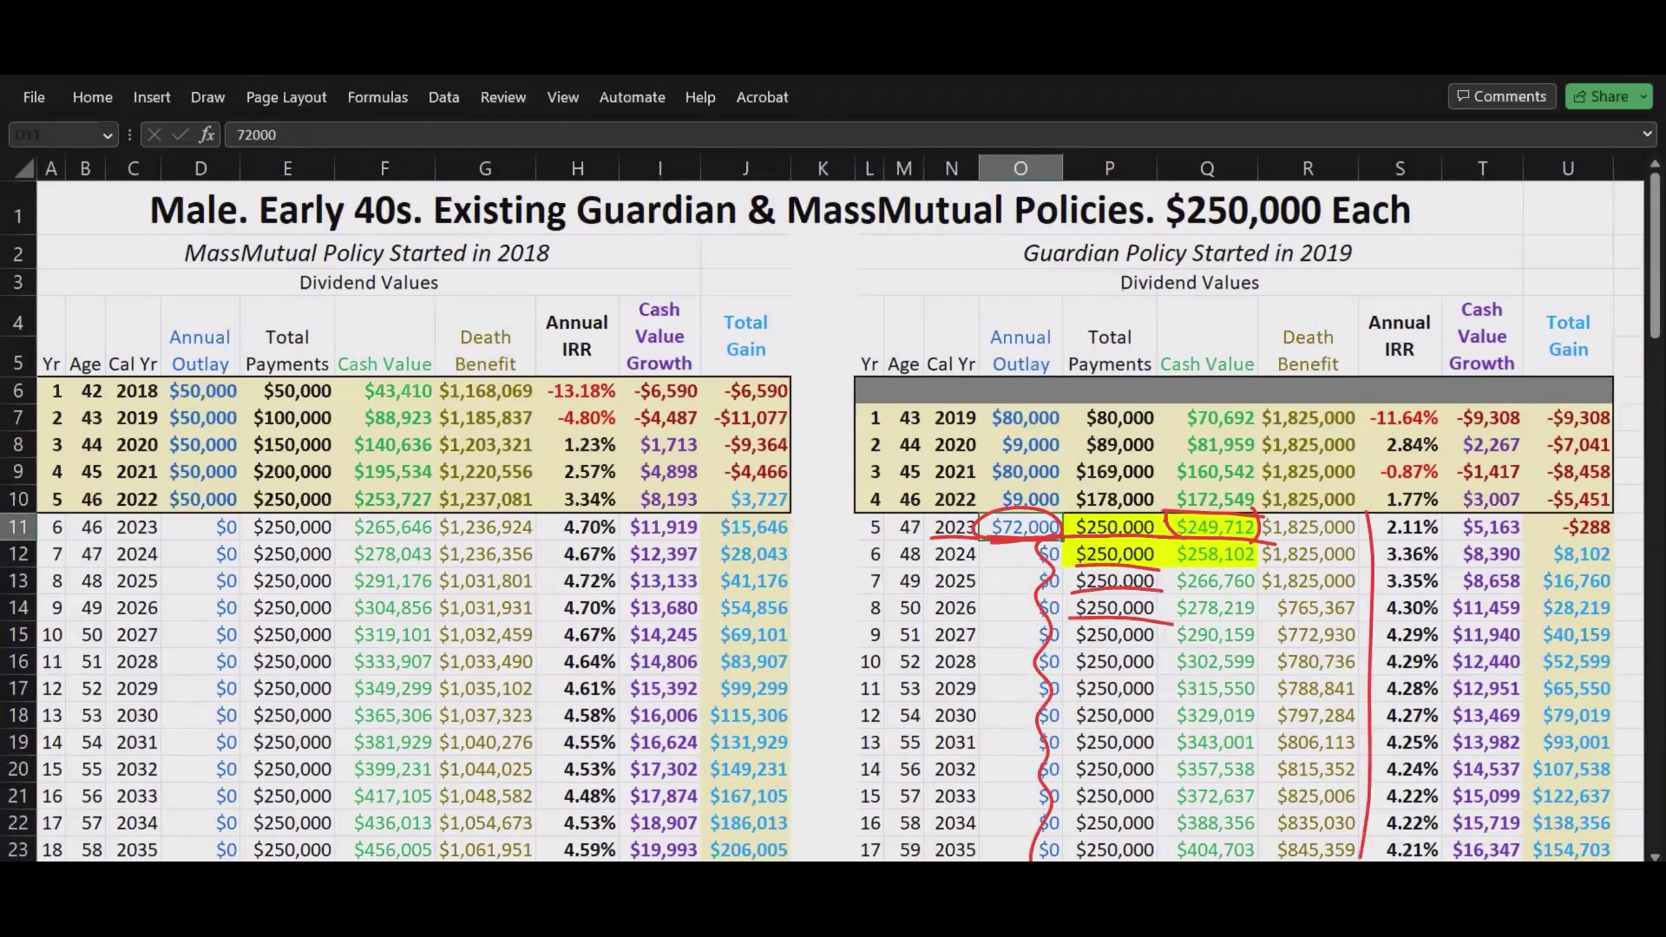
mouse_move(1475, 299)
mouse_down()
mouse_move(1427, 382)
mouse_move(1545, 382)
mouse_up()
mouse_move(1510, 303)
mouse_down()
mouse_move(1624, 313)
mouse_move(1592, 369)
mouse_up()
key(Escape)
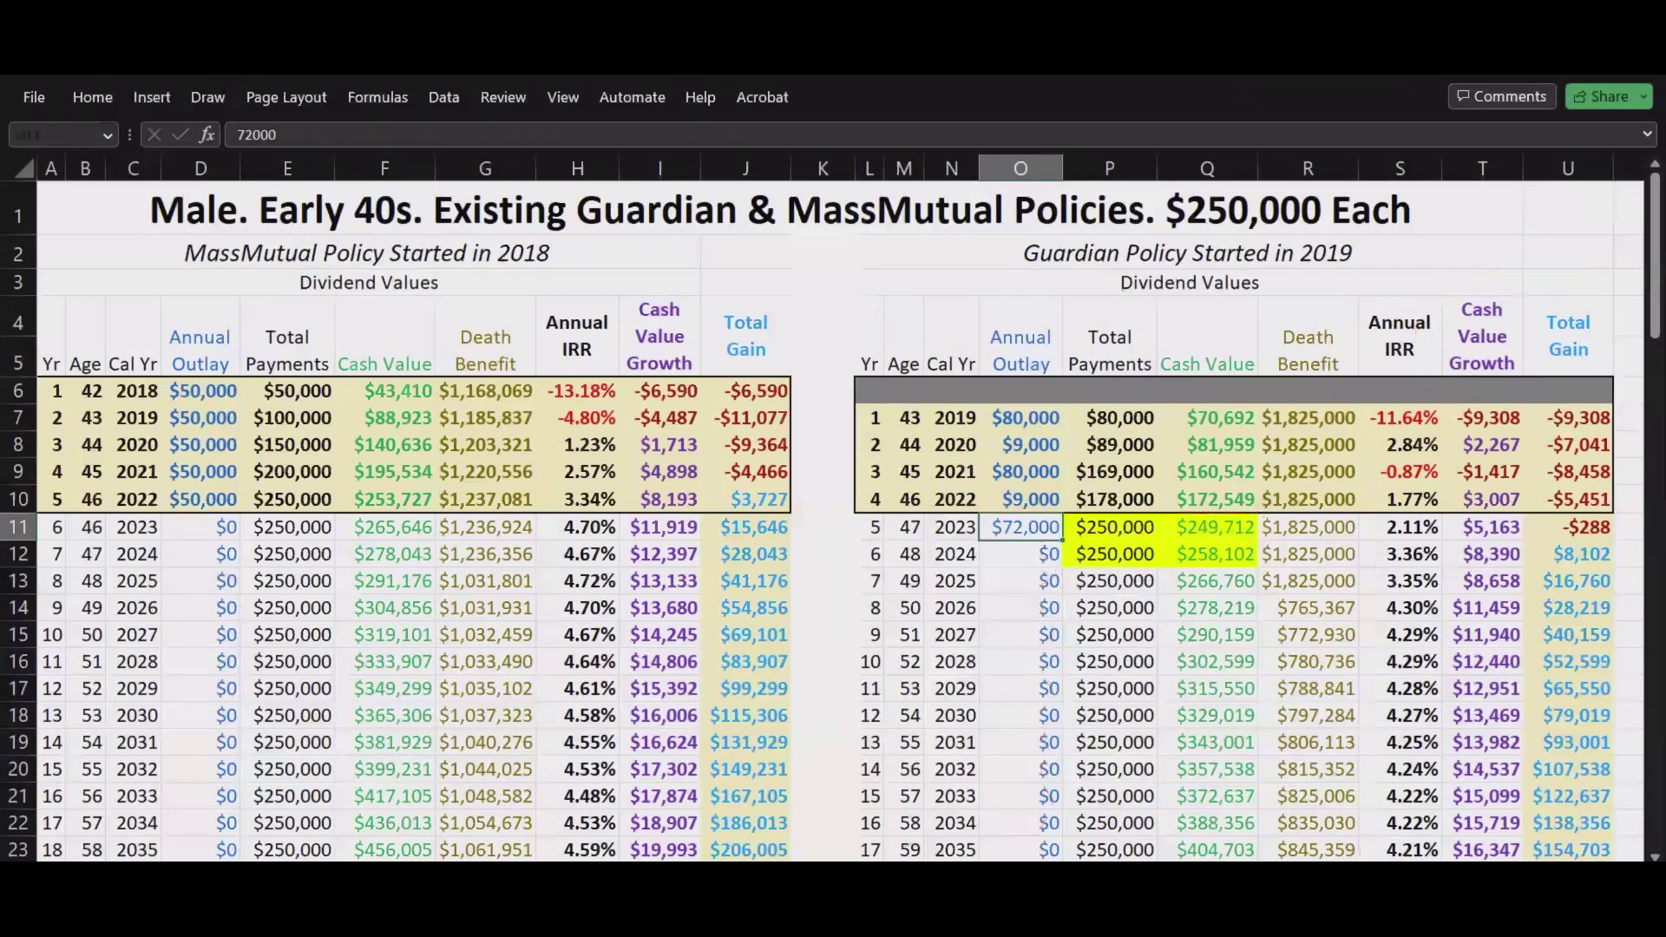
Compare the two policies' 2028 rows, selecting Guardian's annual outlay and MassMutual's cash value.
scroll(831, 520, down, 7)
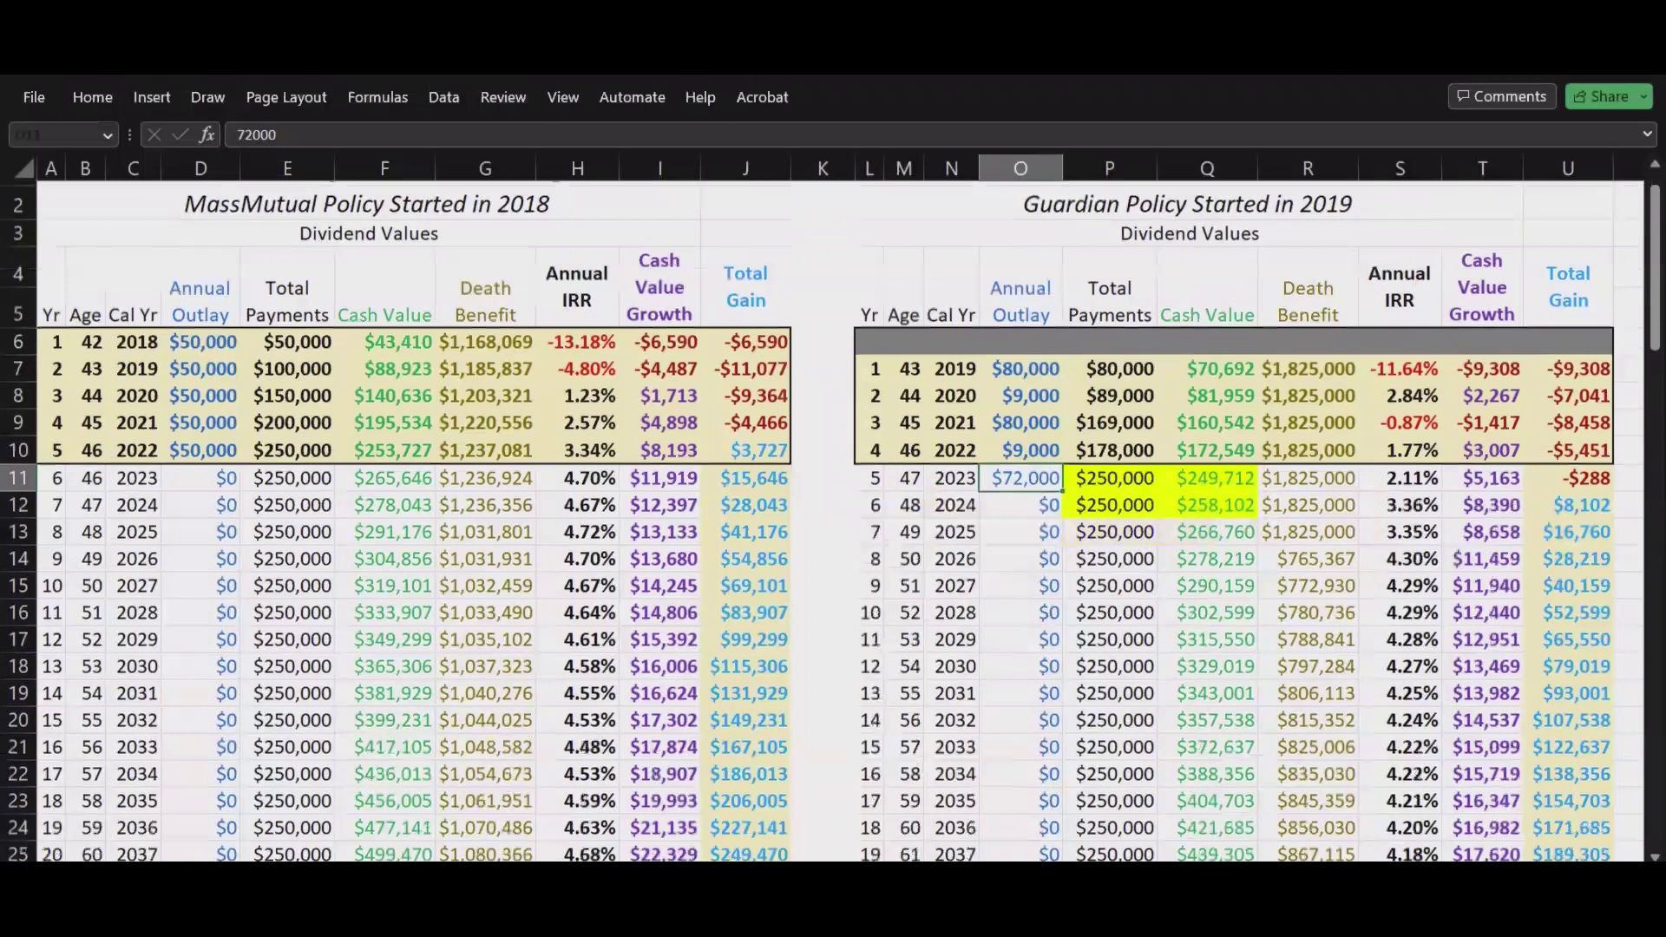
scroll(831, 520, up, 8)
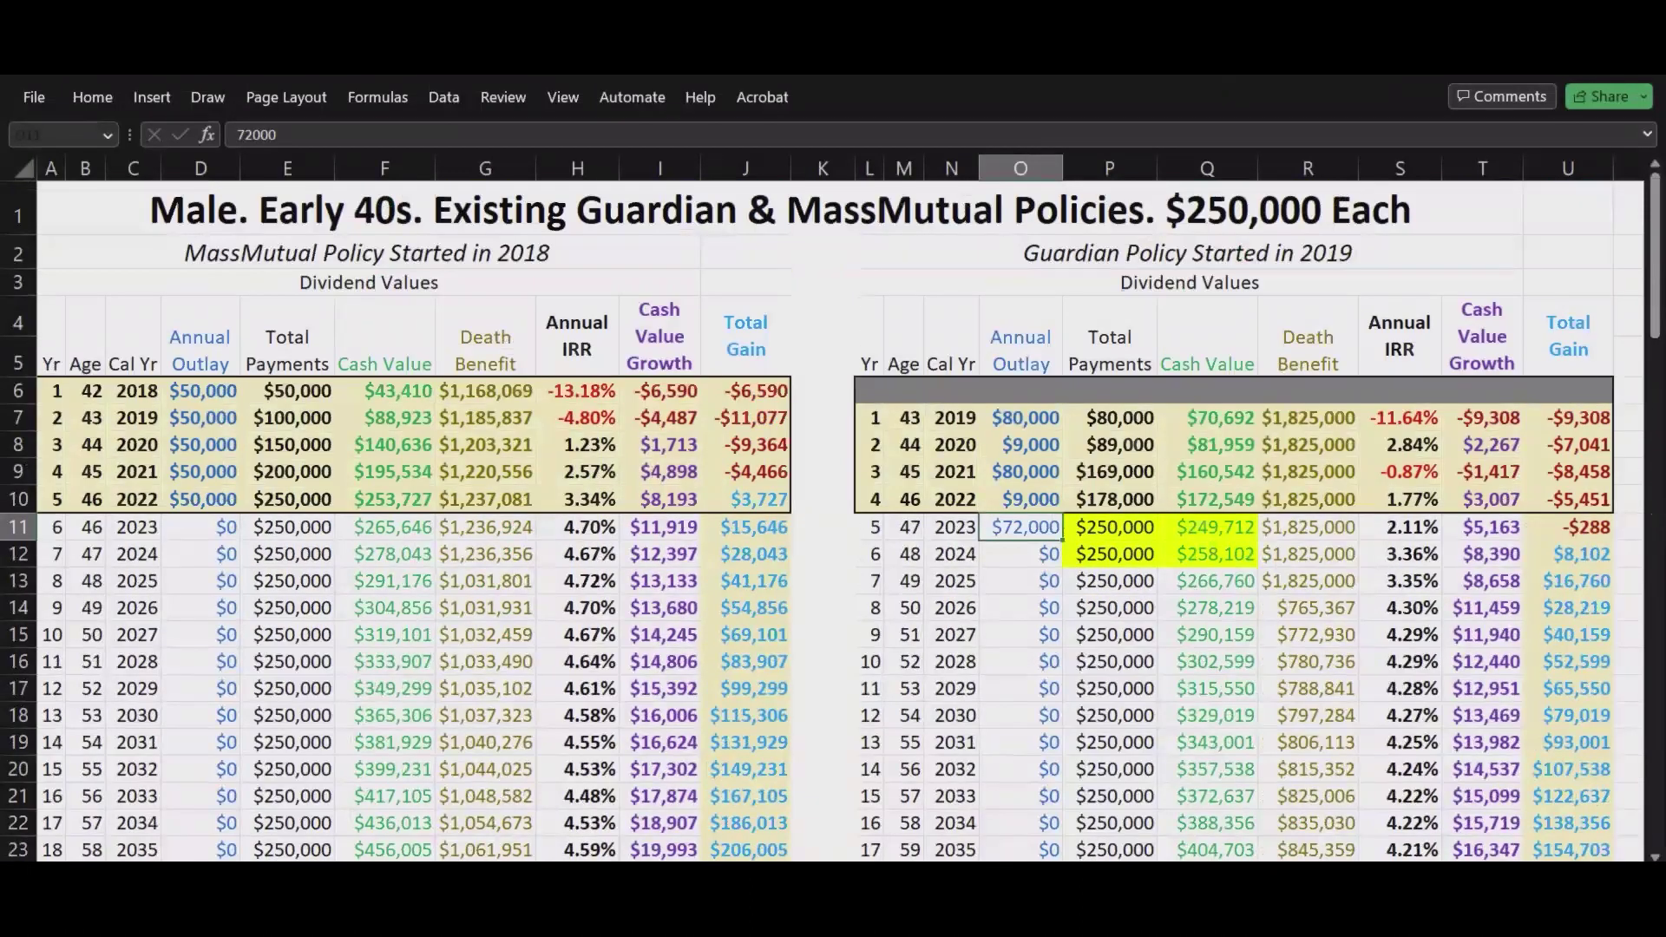
click(1021, 661)
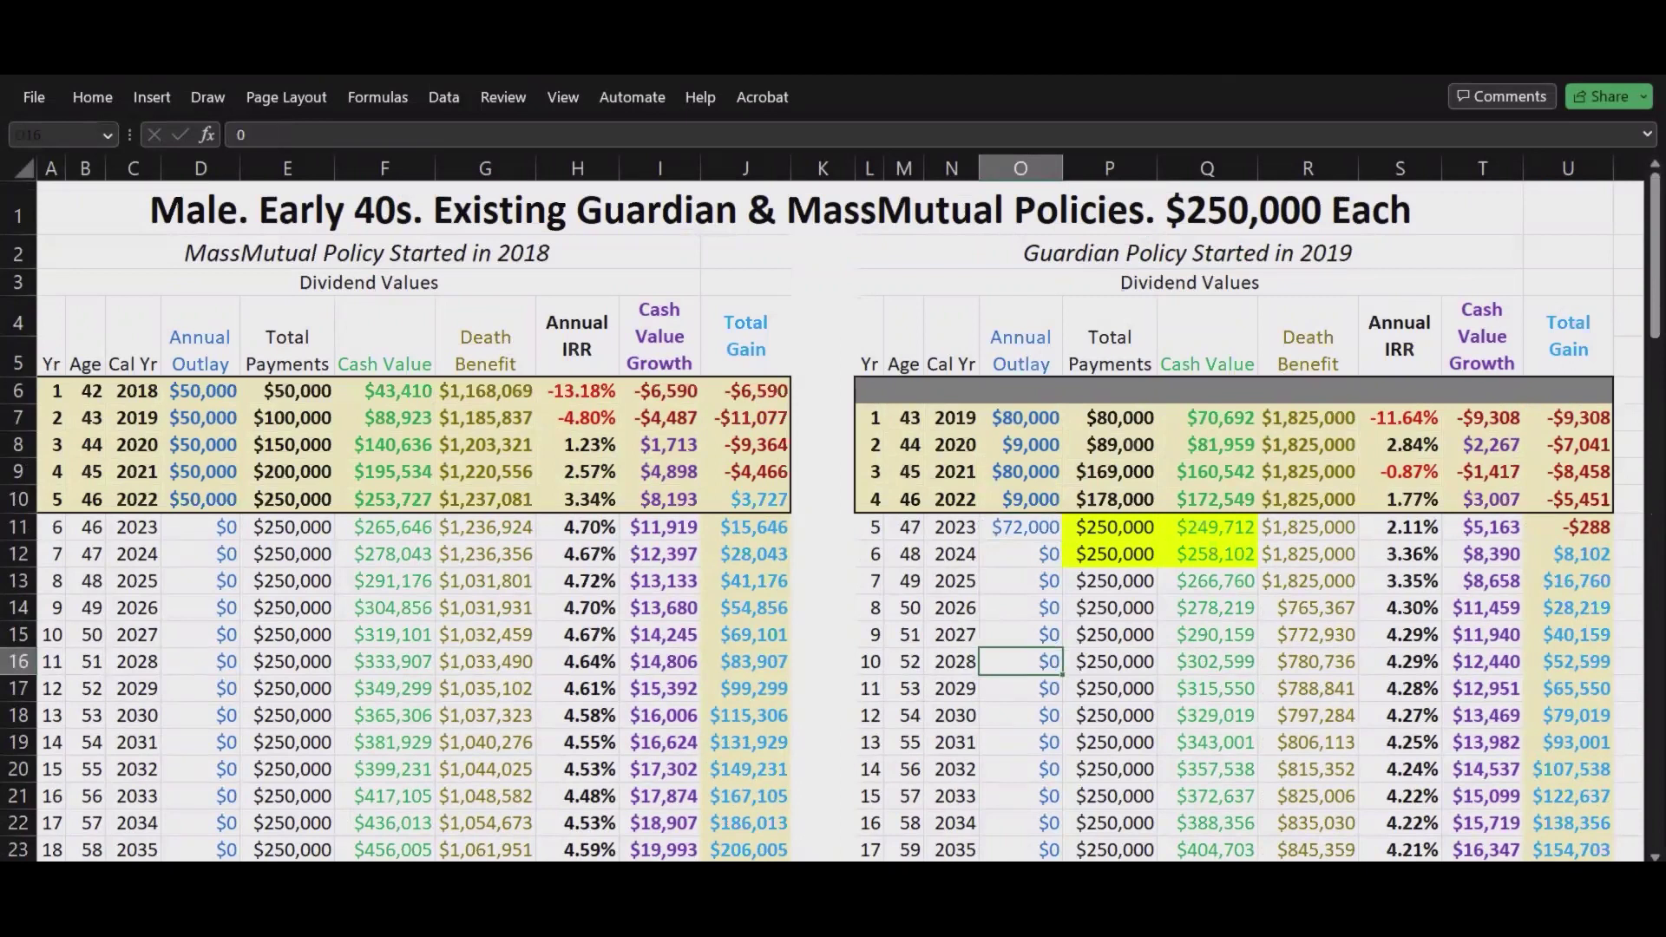
click(385, 661)
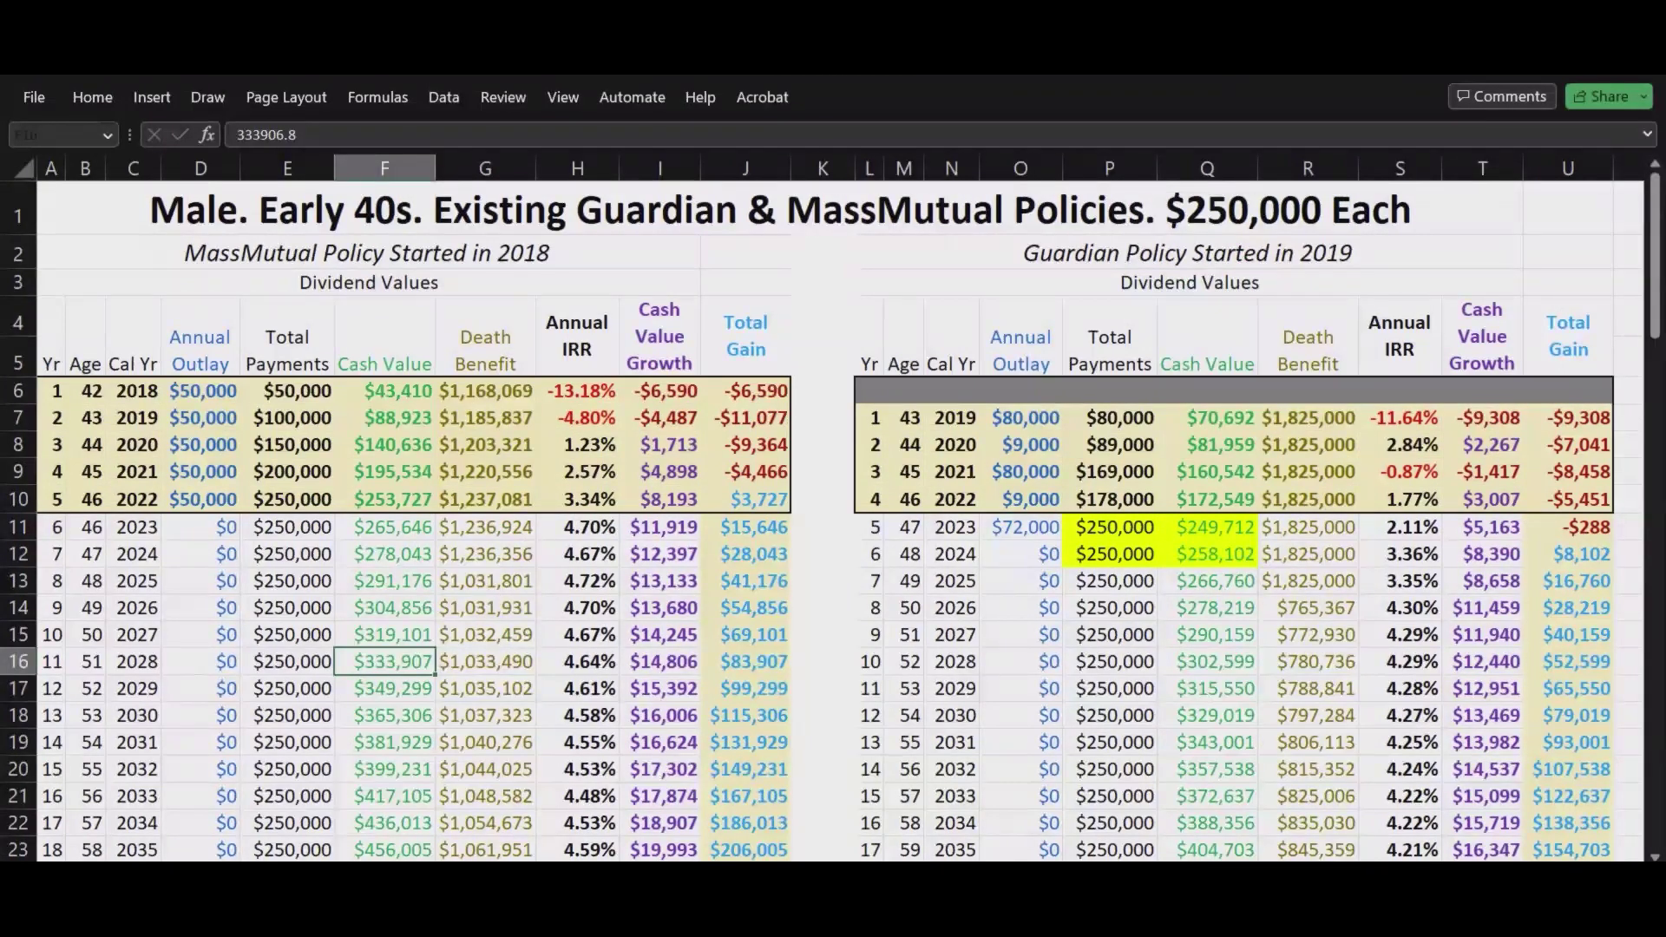
Switch to the Guardian guaranteed values sheet, underline "Guaranteed Values" and year 4, and line the IRR column of the $250,000 table.
key(ctrl+Page_Down)
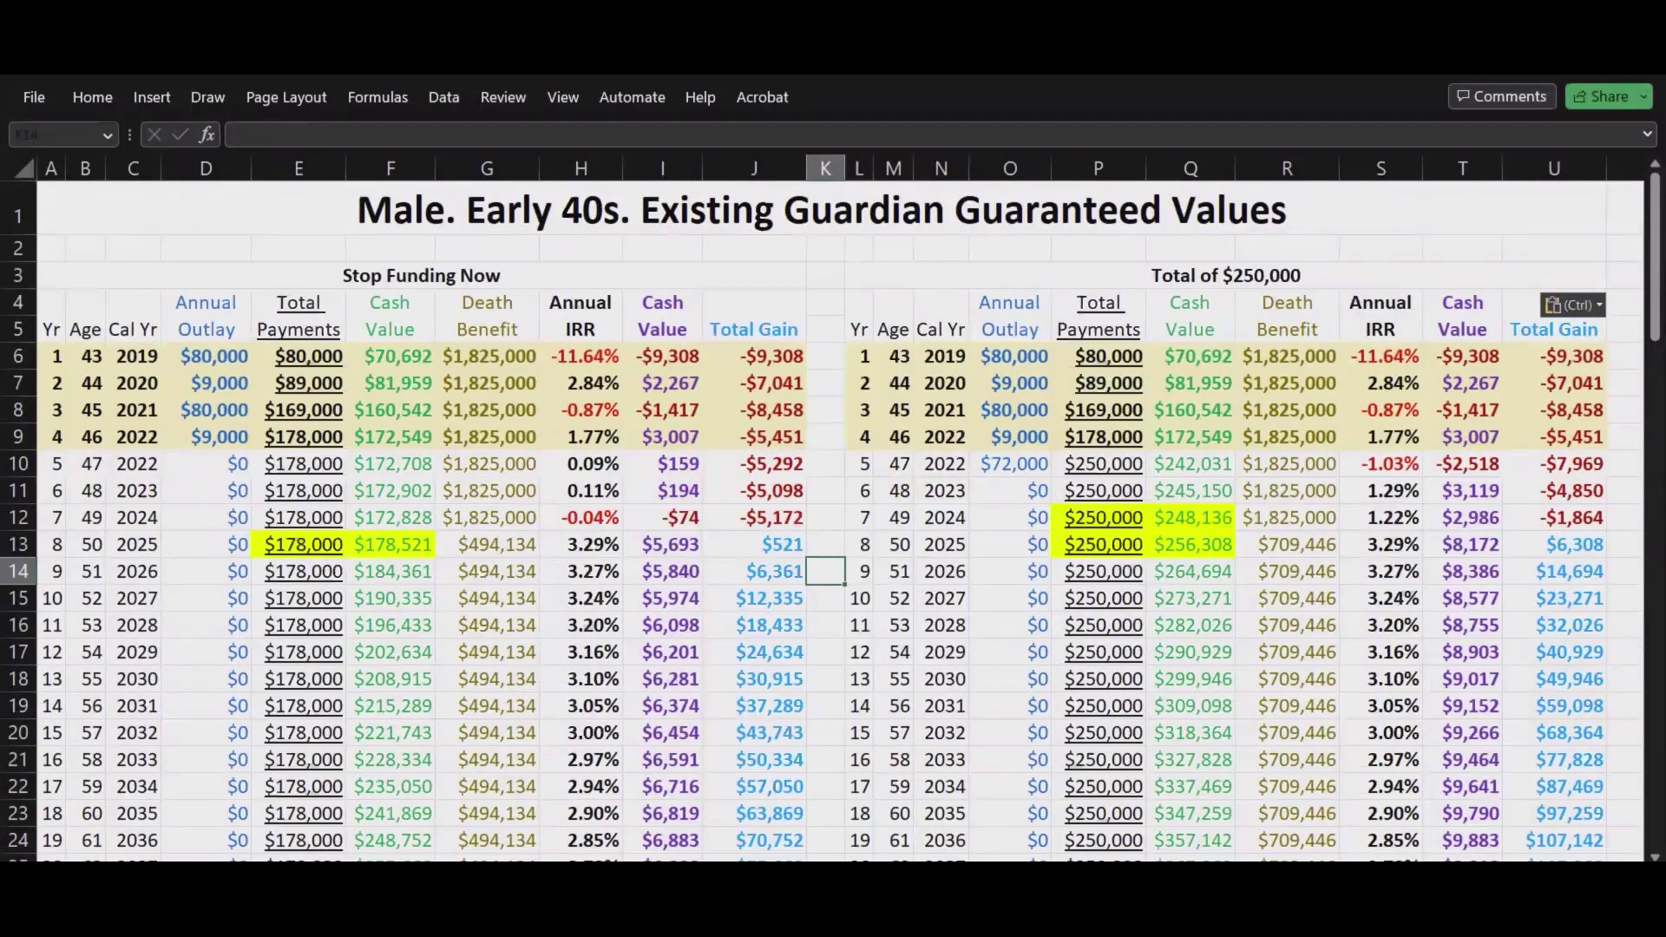
key(ctrl+Home)
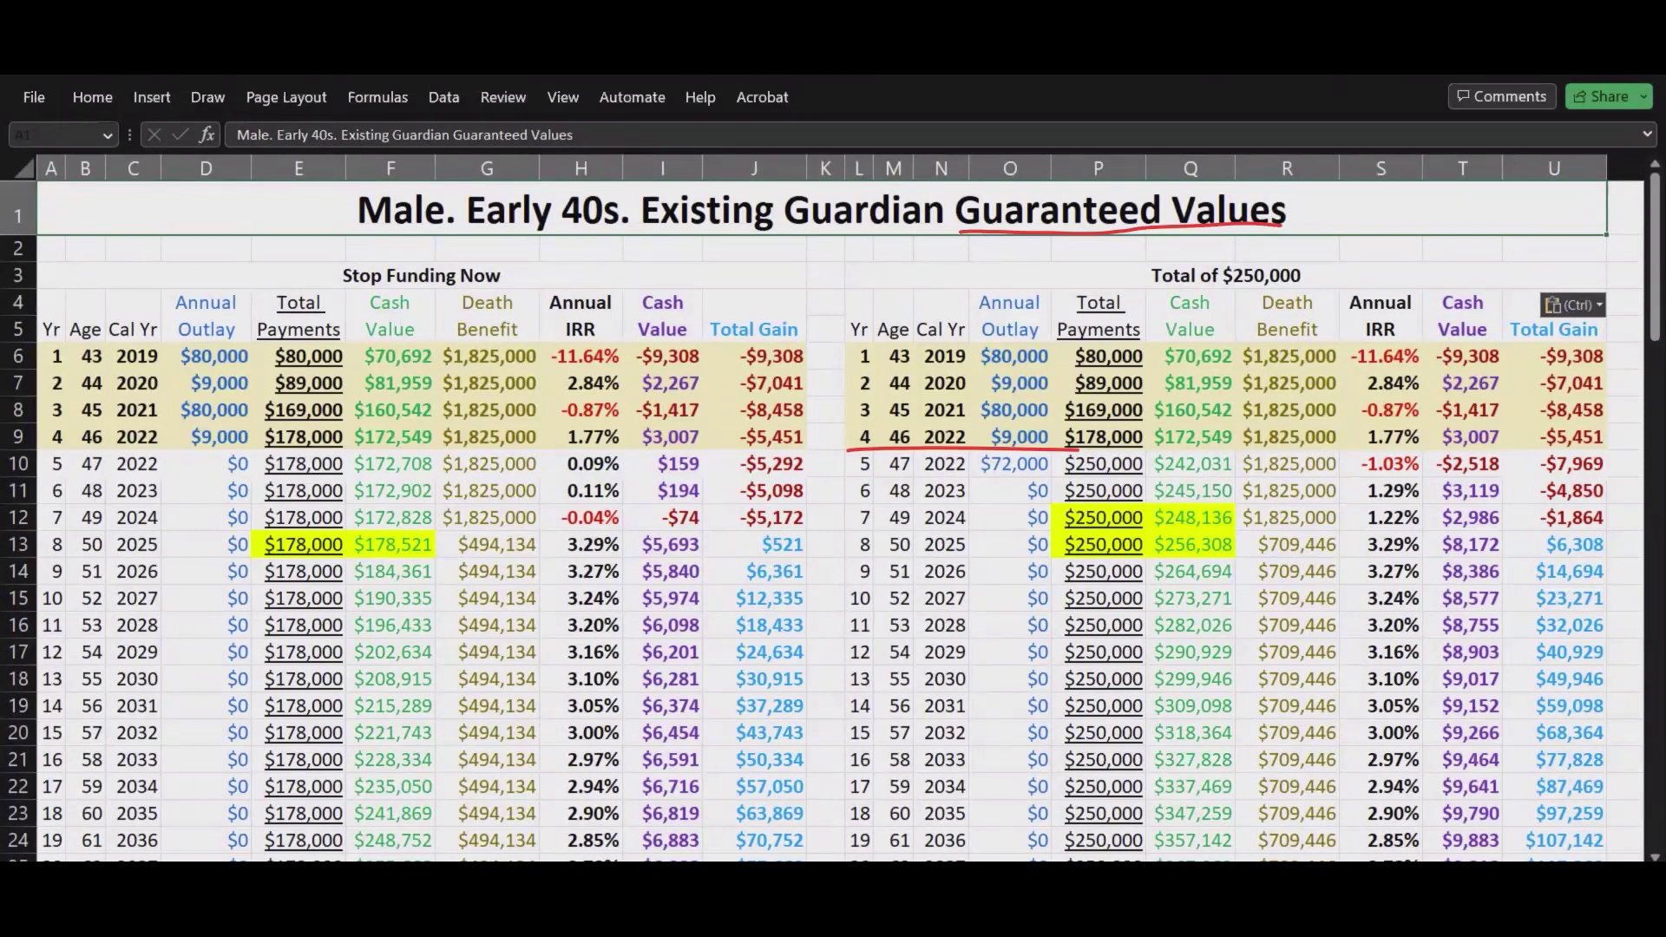
drag(1352, 460, 1360, 660)
In the Stop Funding Now table, draw a line beneath year 4 and vertical lines on both sides of the Cash Value column.
drag(167, 450, 712, 466)
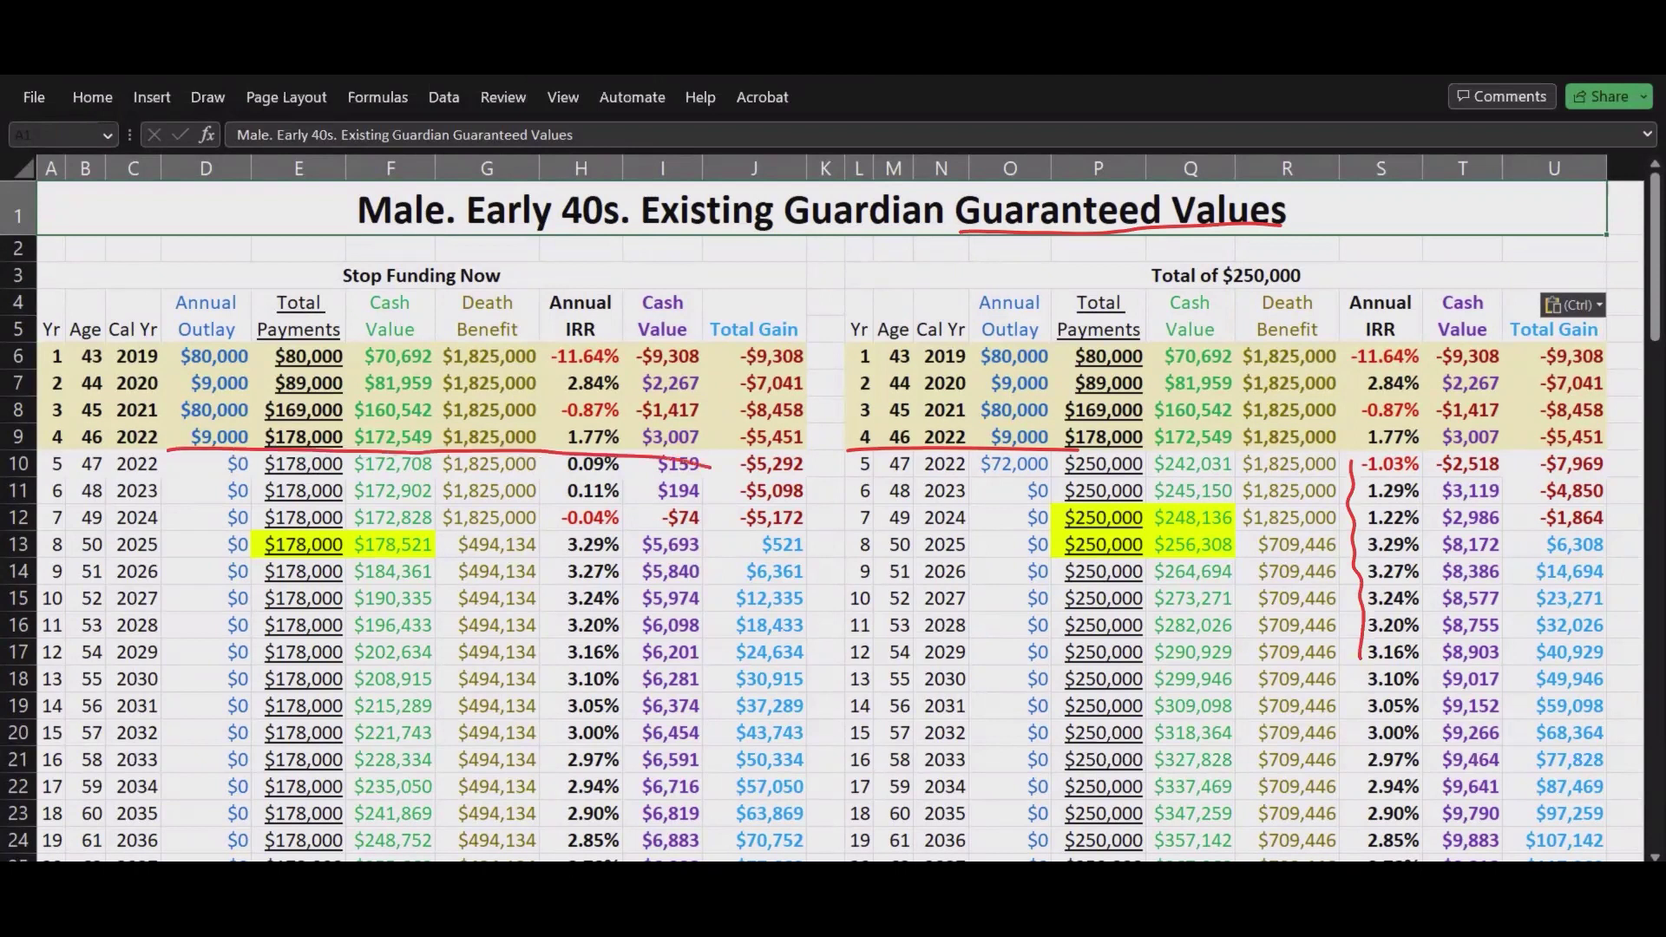
drag(351, 451, 357, 735)
drag(436, 453, 439, 840)
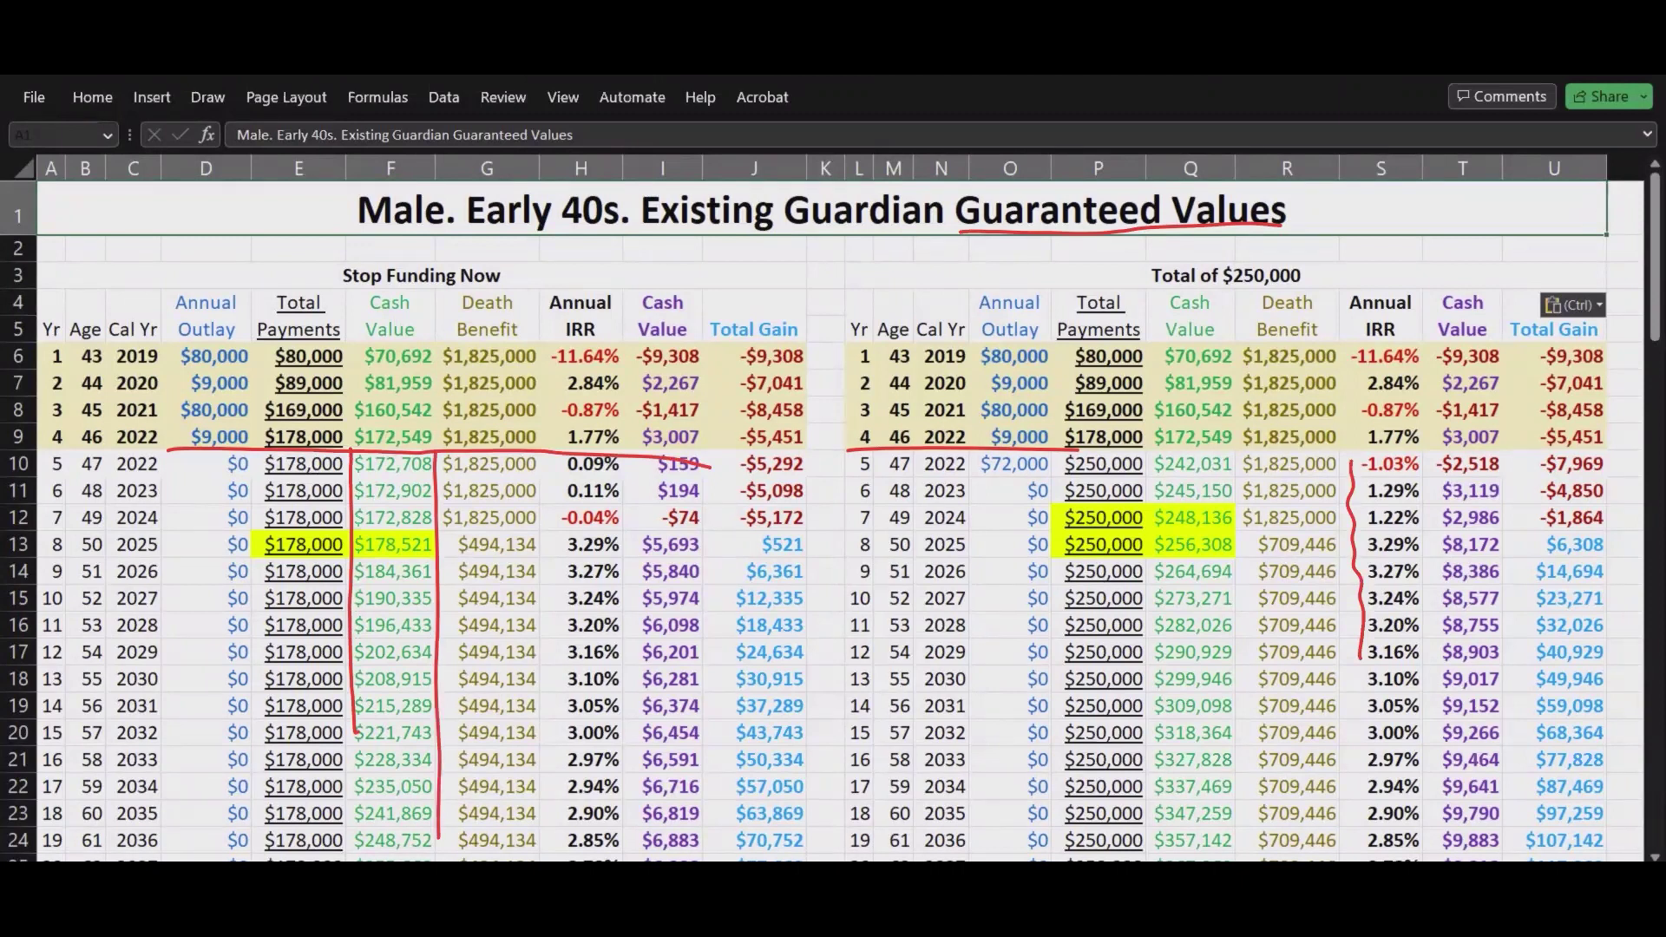
Draw a line above Stop Funding Now's year 8, trace down its IRR and cash value growth columns, and clear all pen marks.
drag(333, 528, 596, 526)
mouse_move(549, 527)
mouse_down()
mouse_move(612, 526)
mouse_move(565, 859)
mouse_up()
drag(612, 526, 646, 833)
key(Escape)
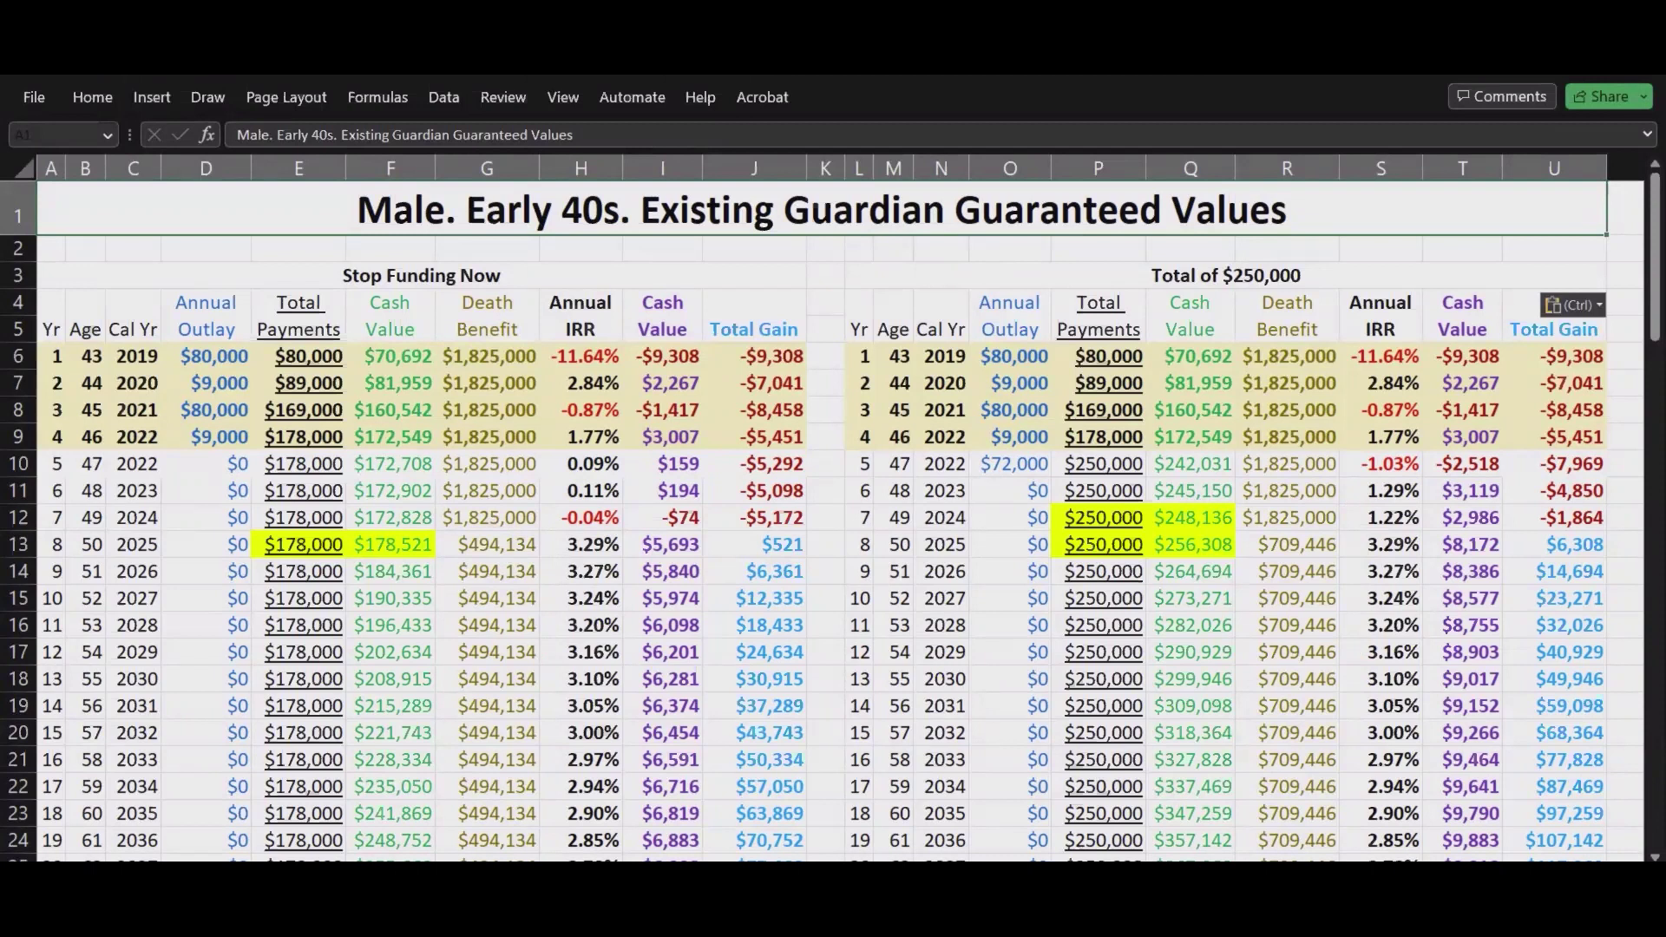
On the next Guardian sheet, examine the IRRs, selecting 2028 to 2033 under Stop Funding Now and 2026 to 2031 under Total of $250,000.
click(488, 464)
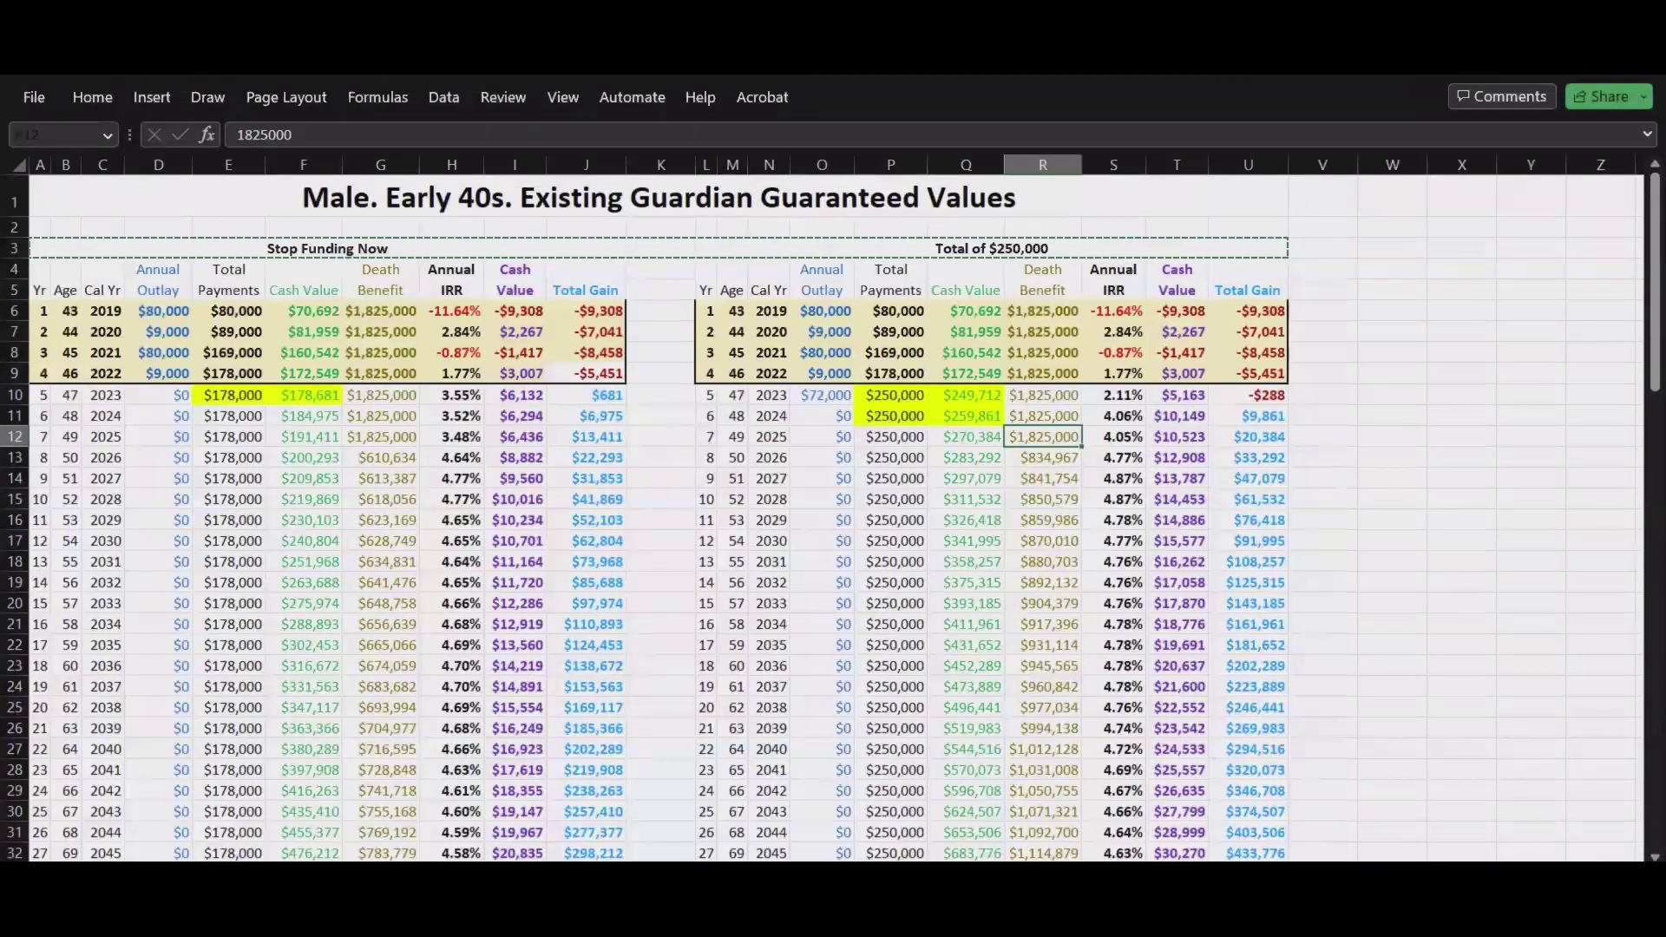
ctrl+scroll(833, 507, up, 2)
click(966, 436)
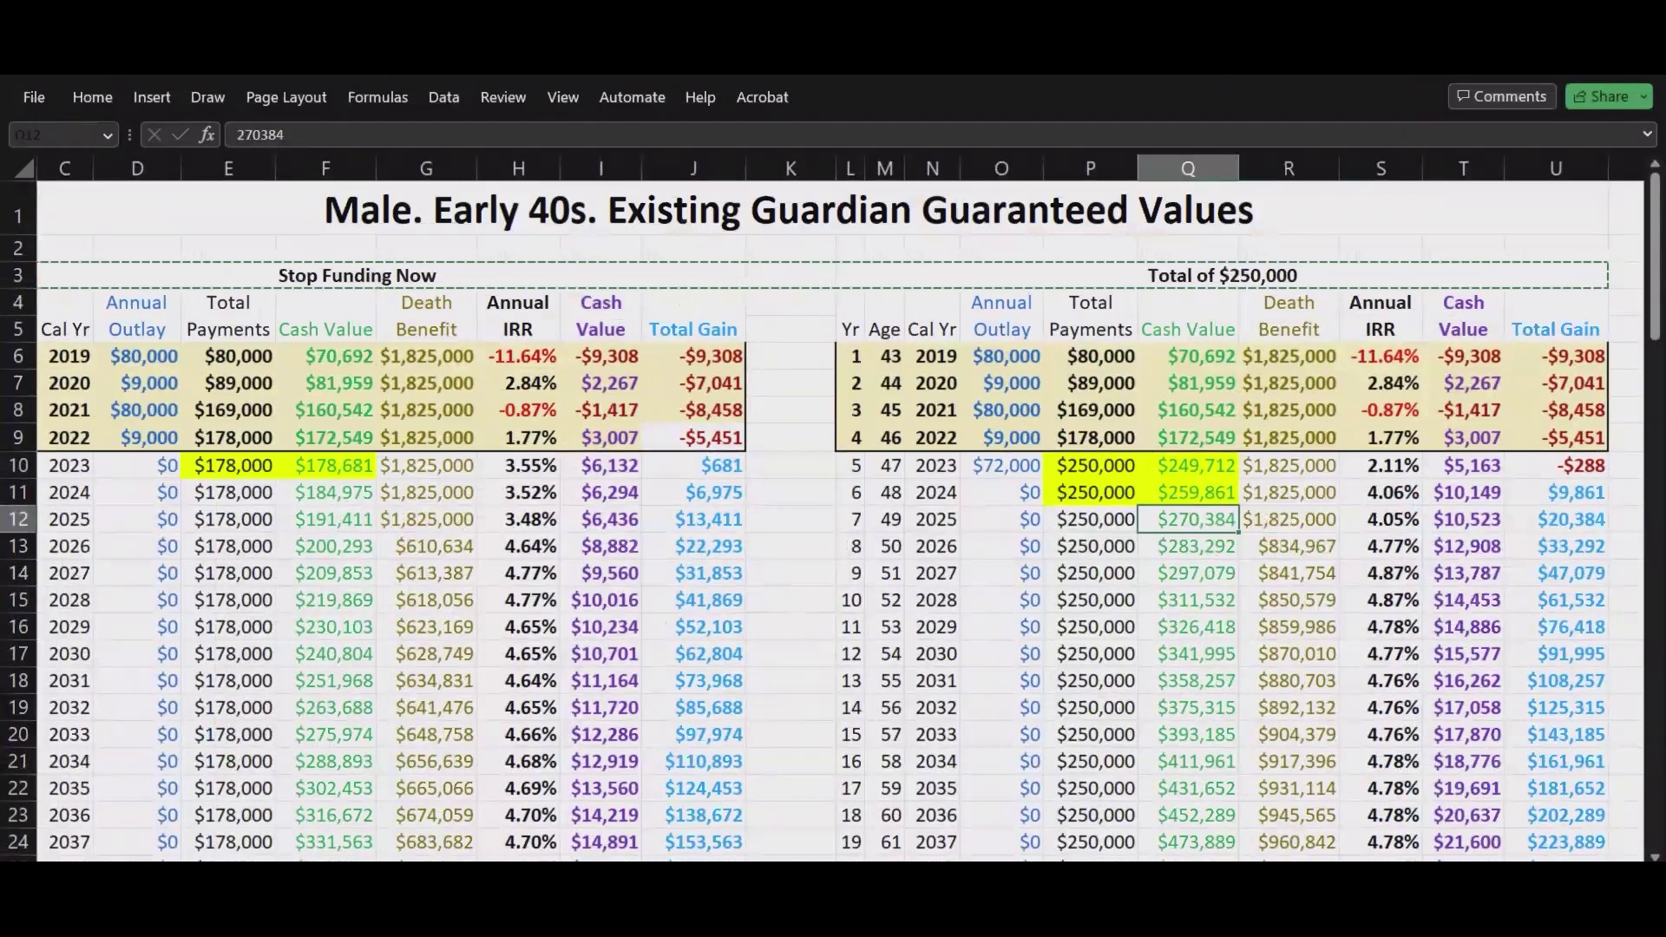
drag(518, 600, 519, 734)
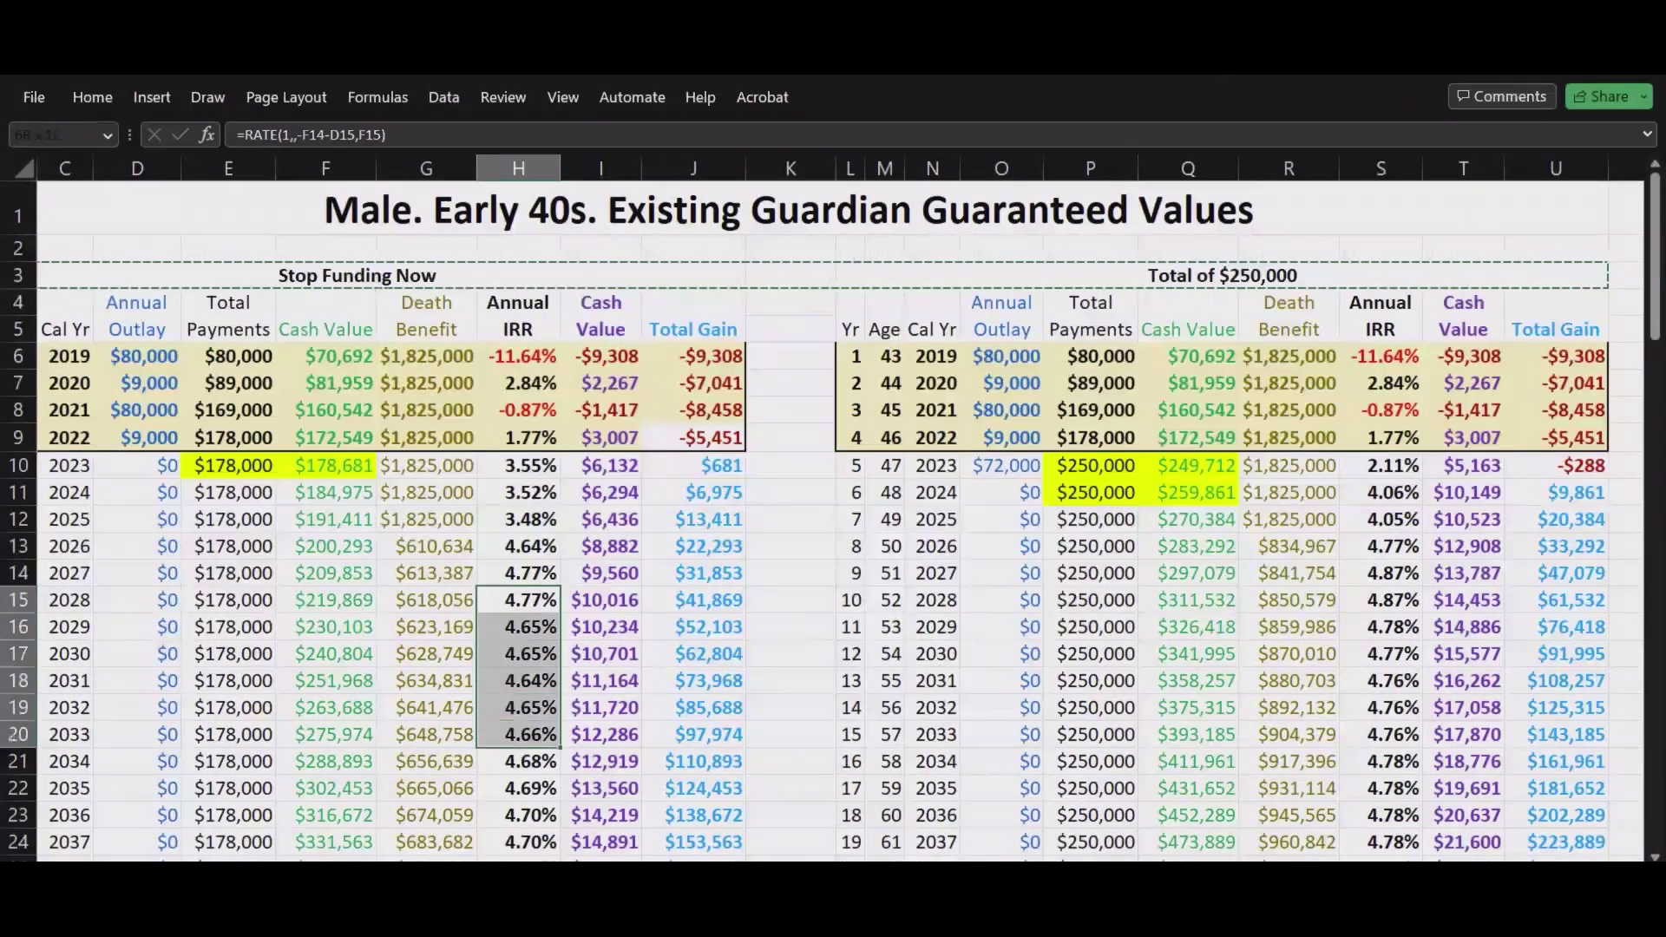
drag(1381, 546, 1381, 681)
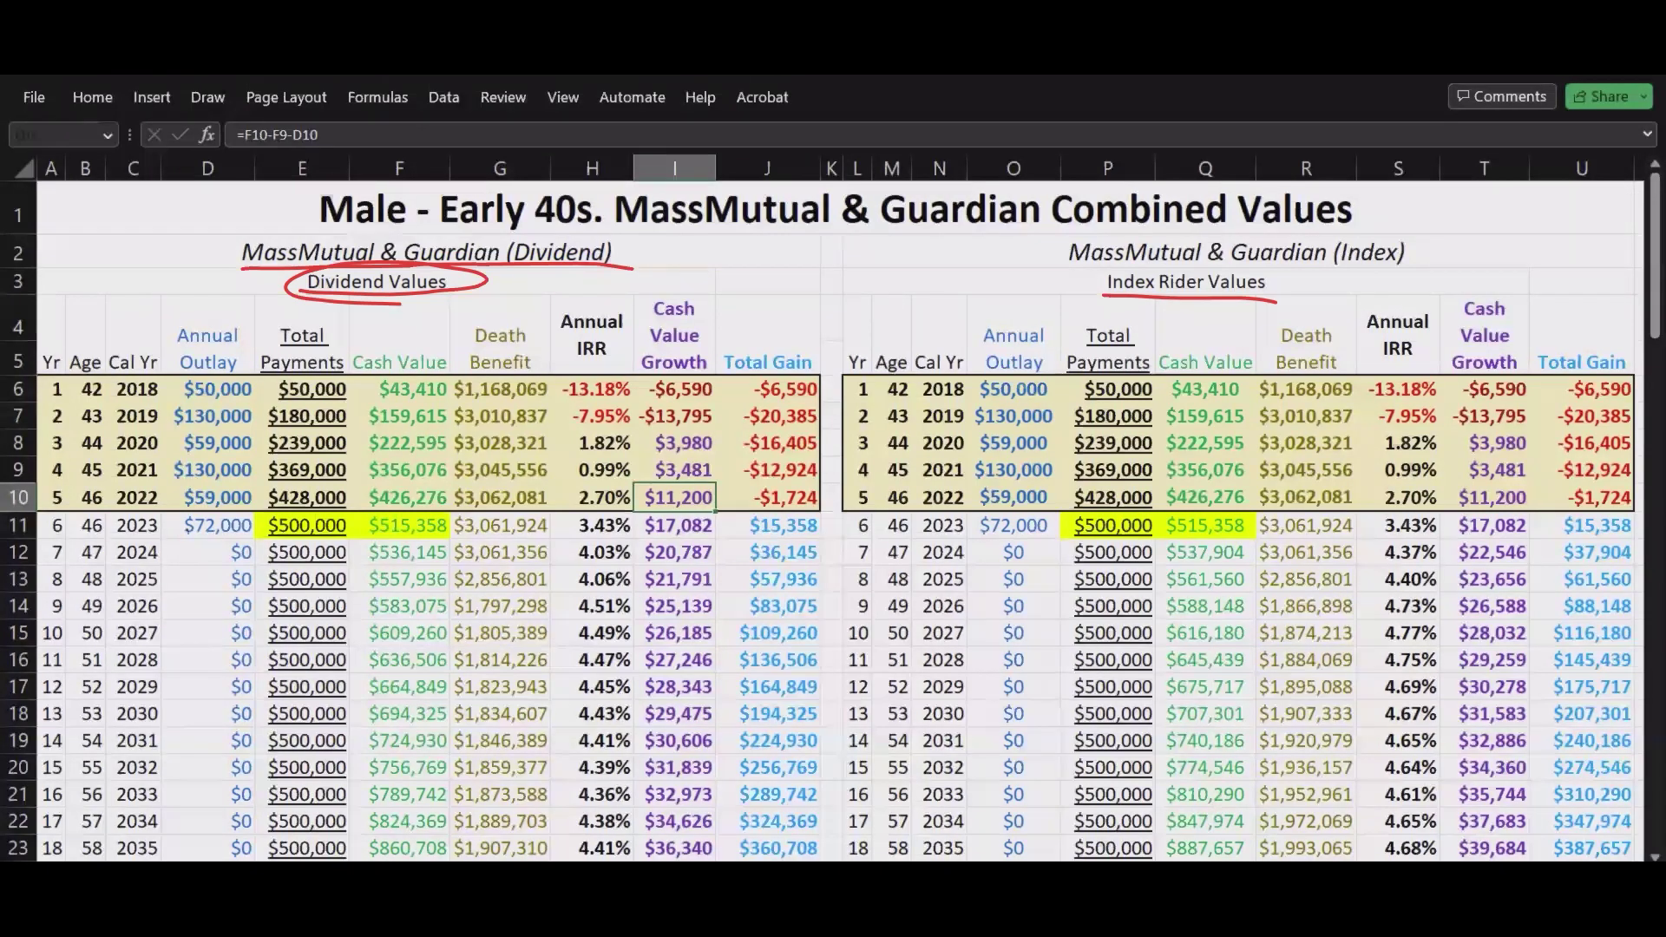
On the combined values sheet, star the "Dividend Values" heading and draw an upward arrow beside "Index Rider Values".
drag(289, 278, 286, 304)
mouse_move(1287, 294)
mouse_down()
mouse_move(1288, 259)
mouse_move(1303, 278)
mouse_up()
Draw vertical lines around the index table's Cash Value column and underline the year 6 total payments and cash value in both tables.
drag(1236, 364, 1249, 775)
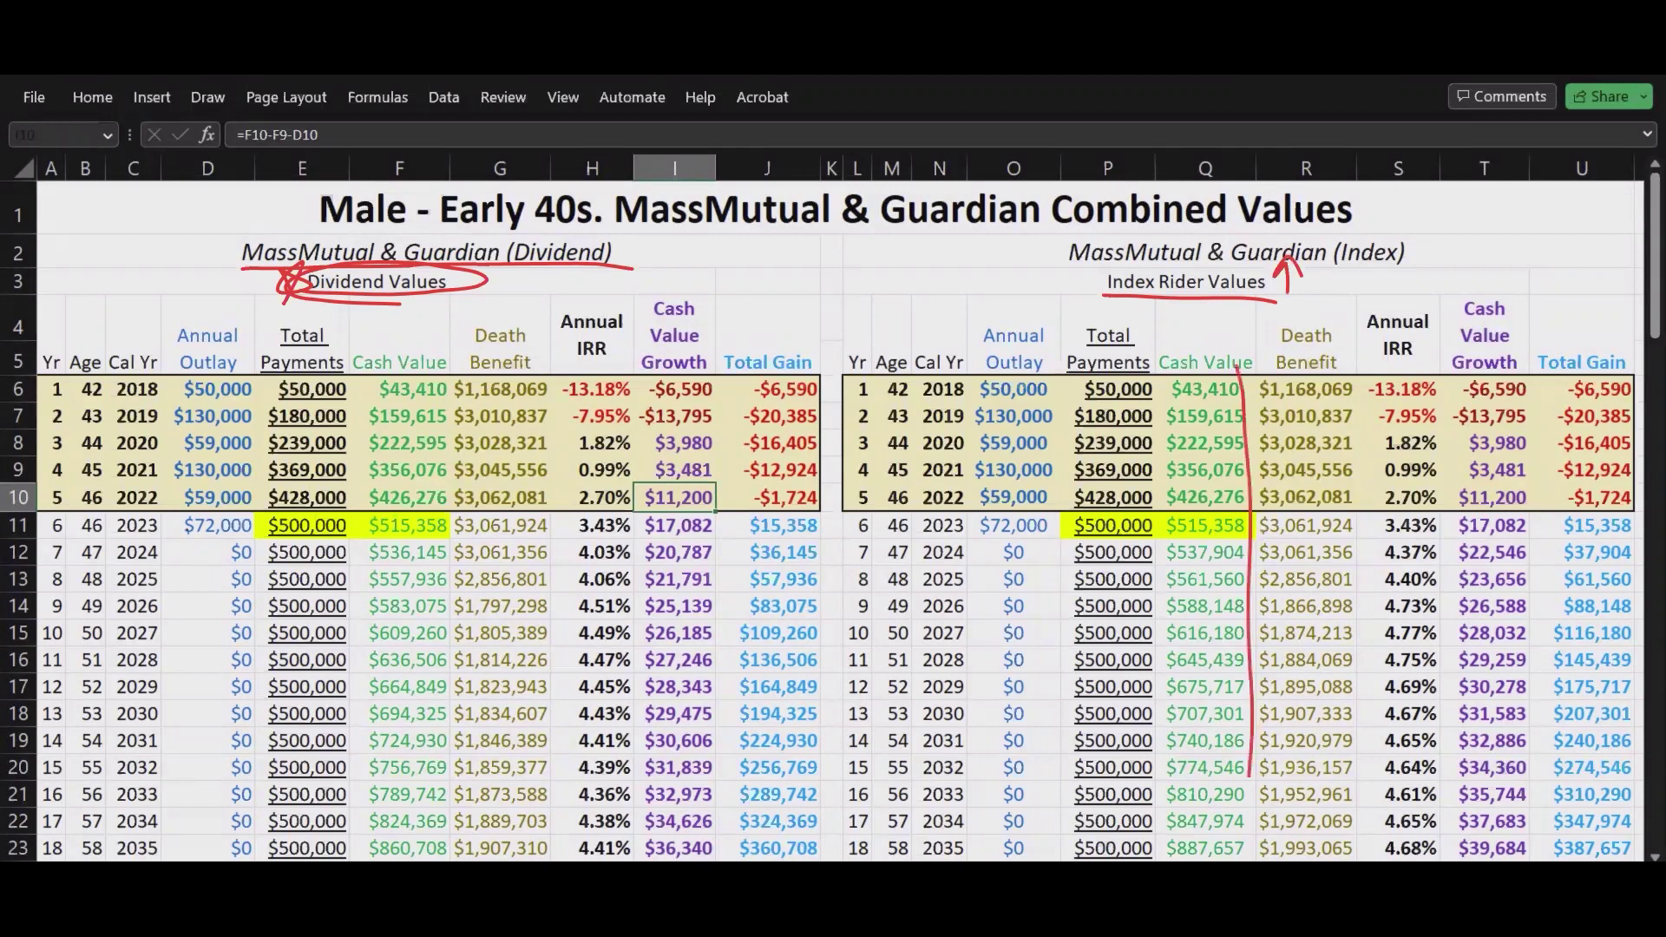
drag(1163, 369, 1172, 792)
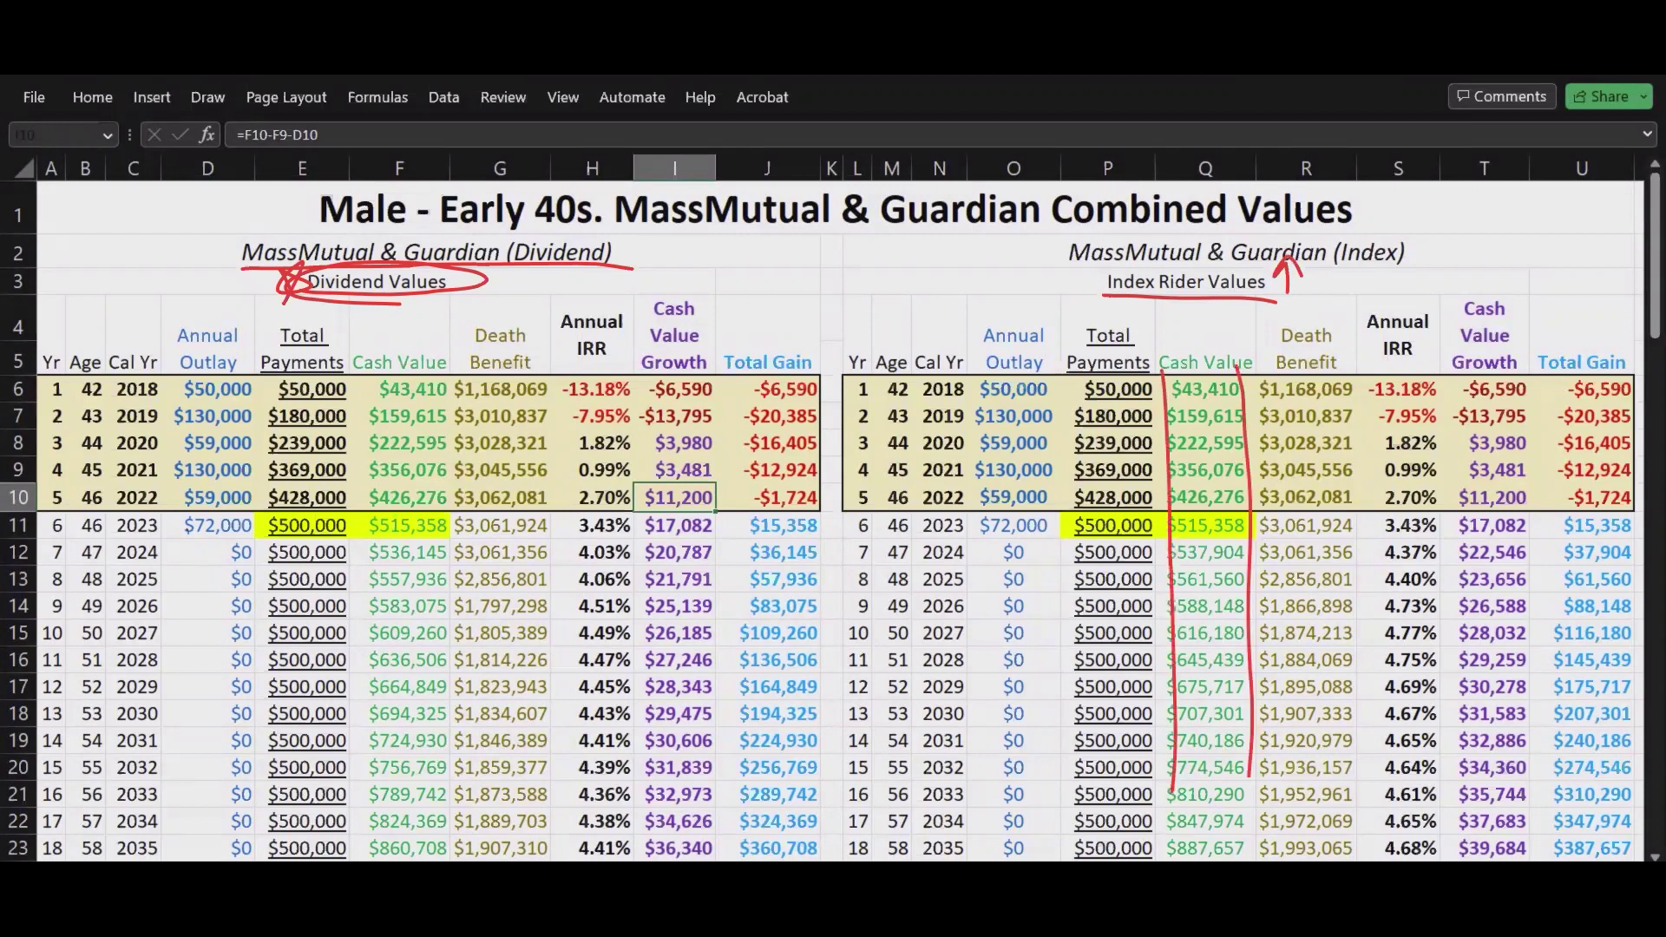
drag(1076, 543, 1293, 547)
drag(256, 538, 438, 545)
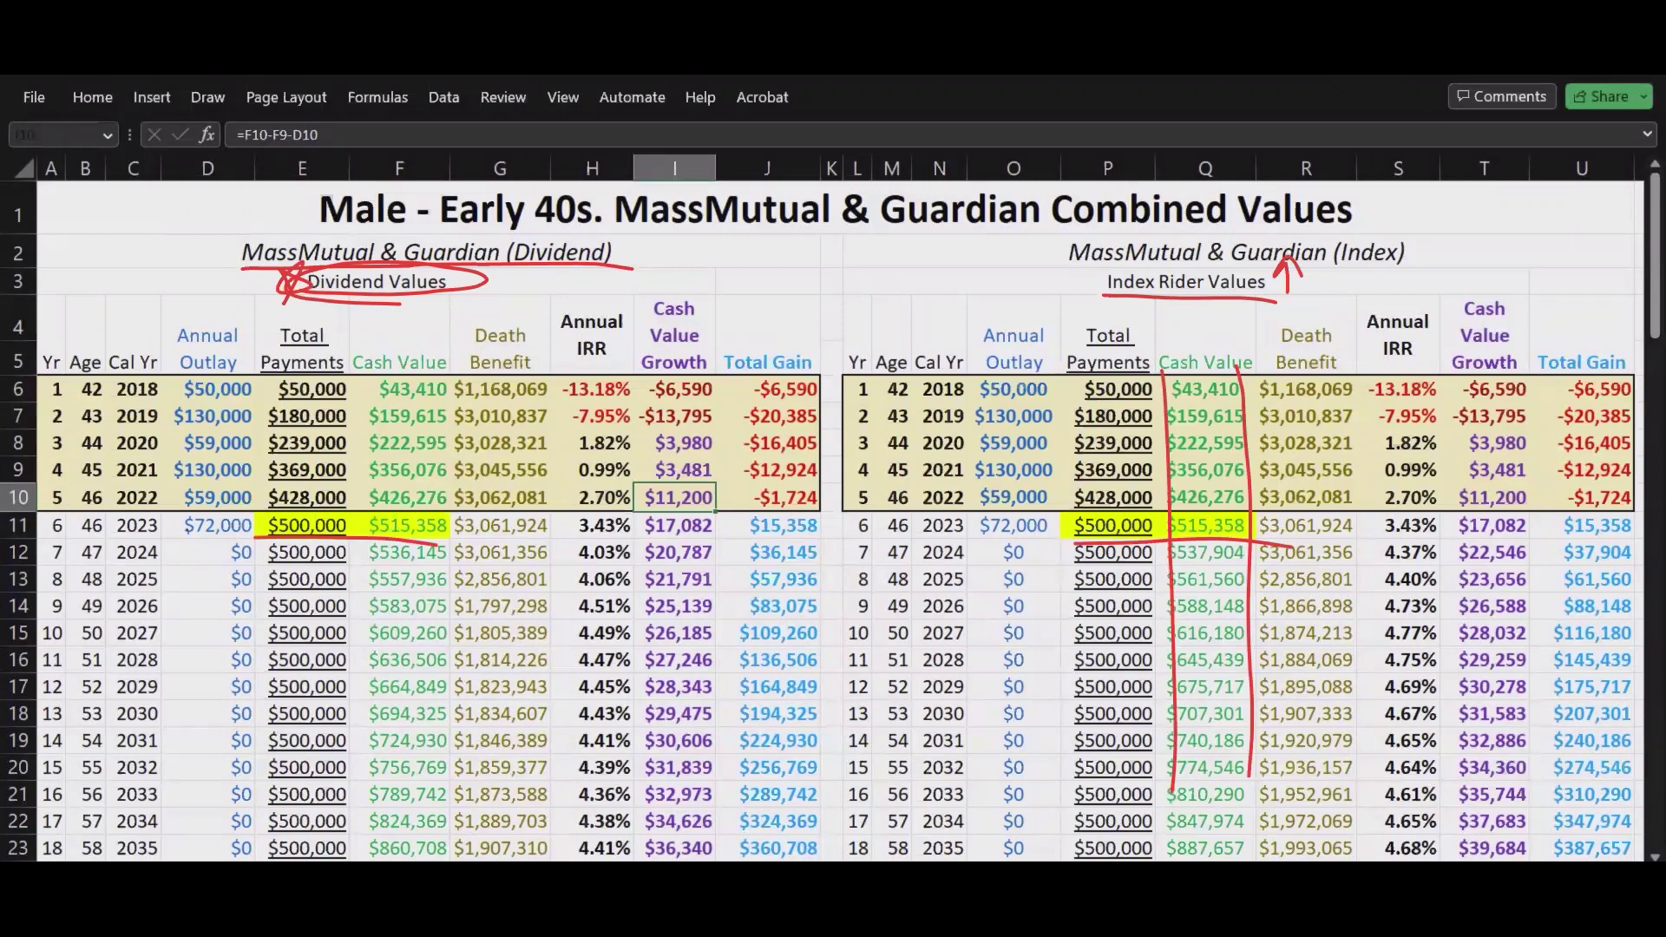
In the dividend table's year 5 row, box the year, circle 2022 and the $428,000 total payments, and box and star the cash value.
mouse_move(47, 517)
mouse_down()
mouse_move(320, 511)
mouse_move(351, 488)
mouse_move(262, 503)
mouse_up()
mouse_move(364, 505)
mouse_down()
mouse_move(458, 501)
mouse_move(349, 491)
mouse_up()
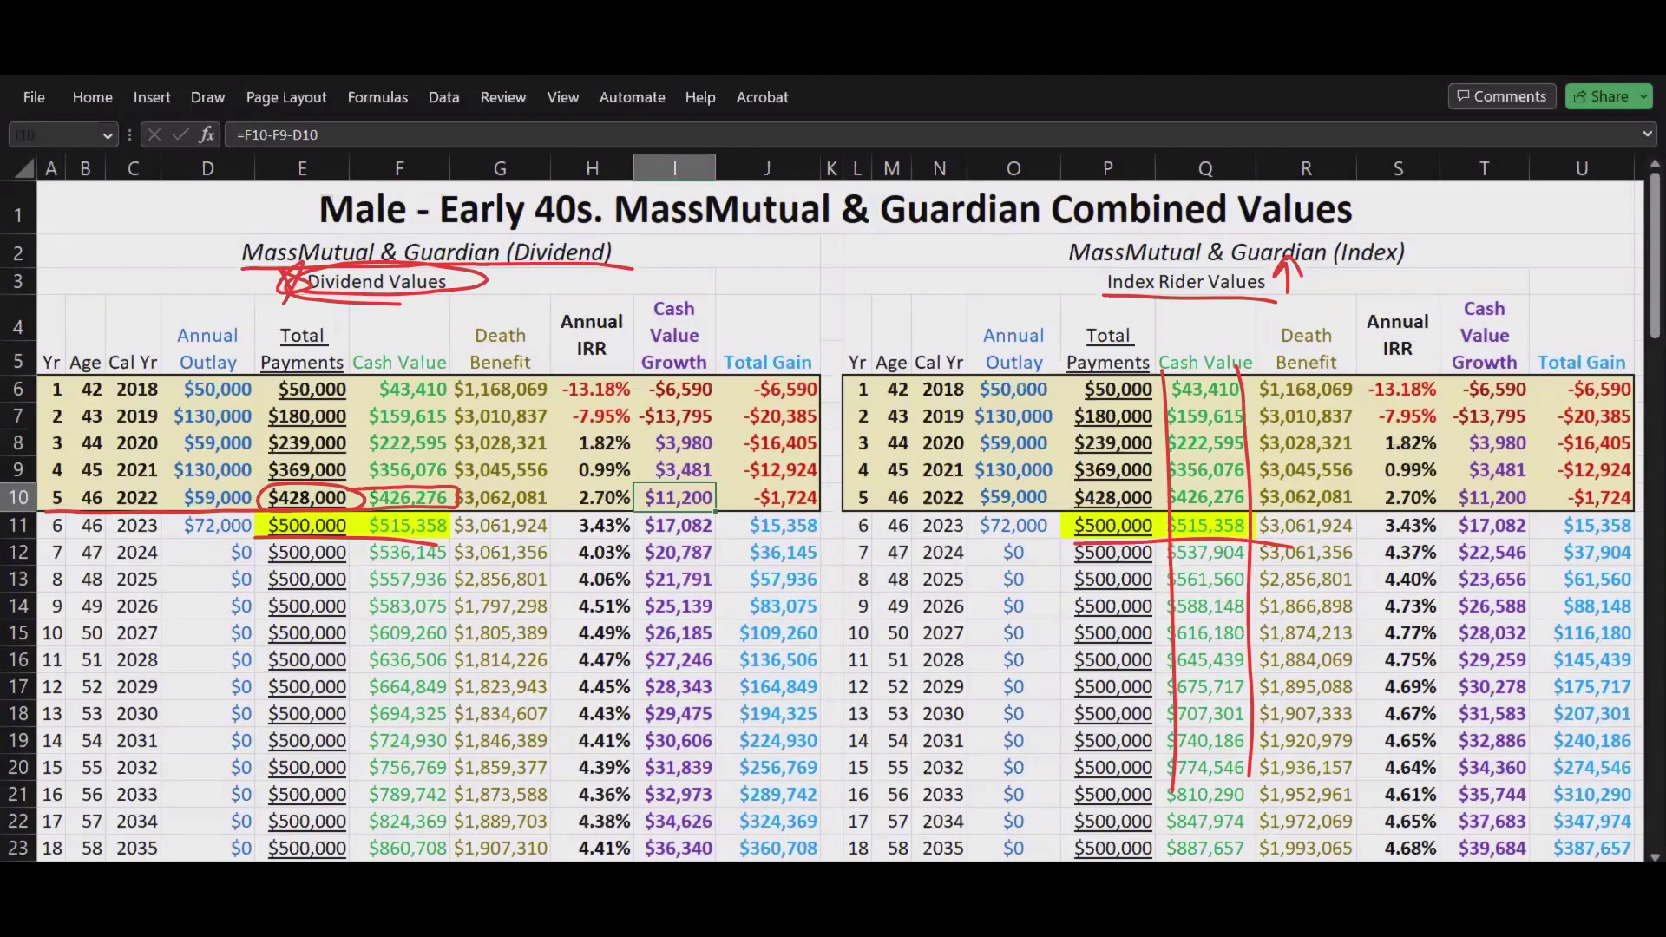
drag(340, 488, 361, 505)
mouse_move(163, 507)
mouse_down()
mouse_move(129, 478)
mouse_move(110, 505)
mouse_move(143, 510)
mouse_up()
mouse_move(42, 508)
mouse_down()
mouse_move(73, 486)
mouse_move(44, 506)
mouse_move(169, 500)
mouse_up()
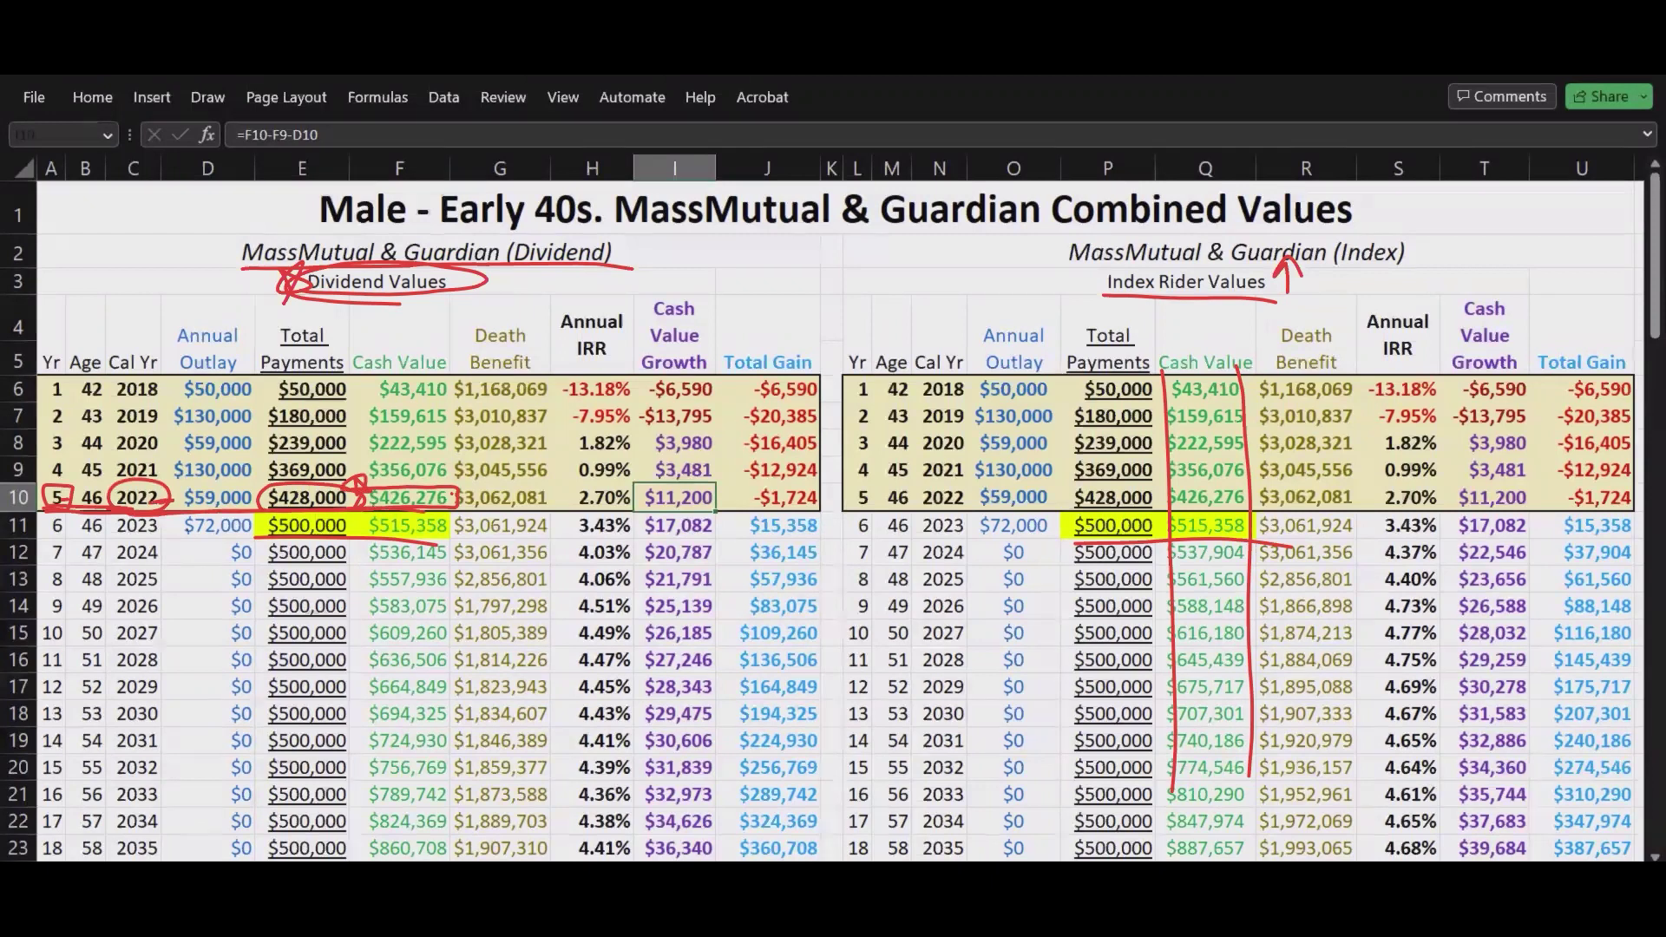
Mark the dividend table's year 6 row from year through cash value, circling 2023, and draw lines down beside the $0 outlays and cash values.
mouse_move(44, 539)
mouse_down()
mouse_move(91, 537)
mouse_move(103, 519)
mouse_move(156, 545)
mouse_move(257, 533)
mouse_up()
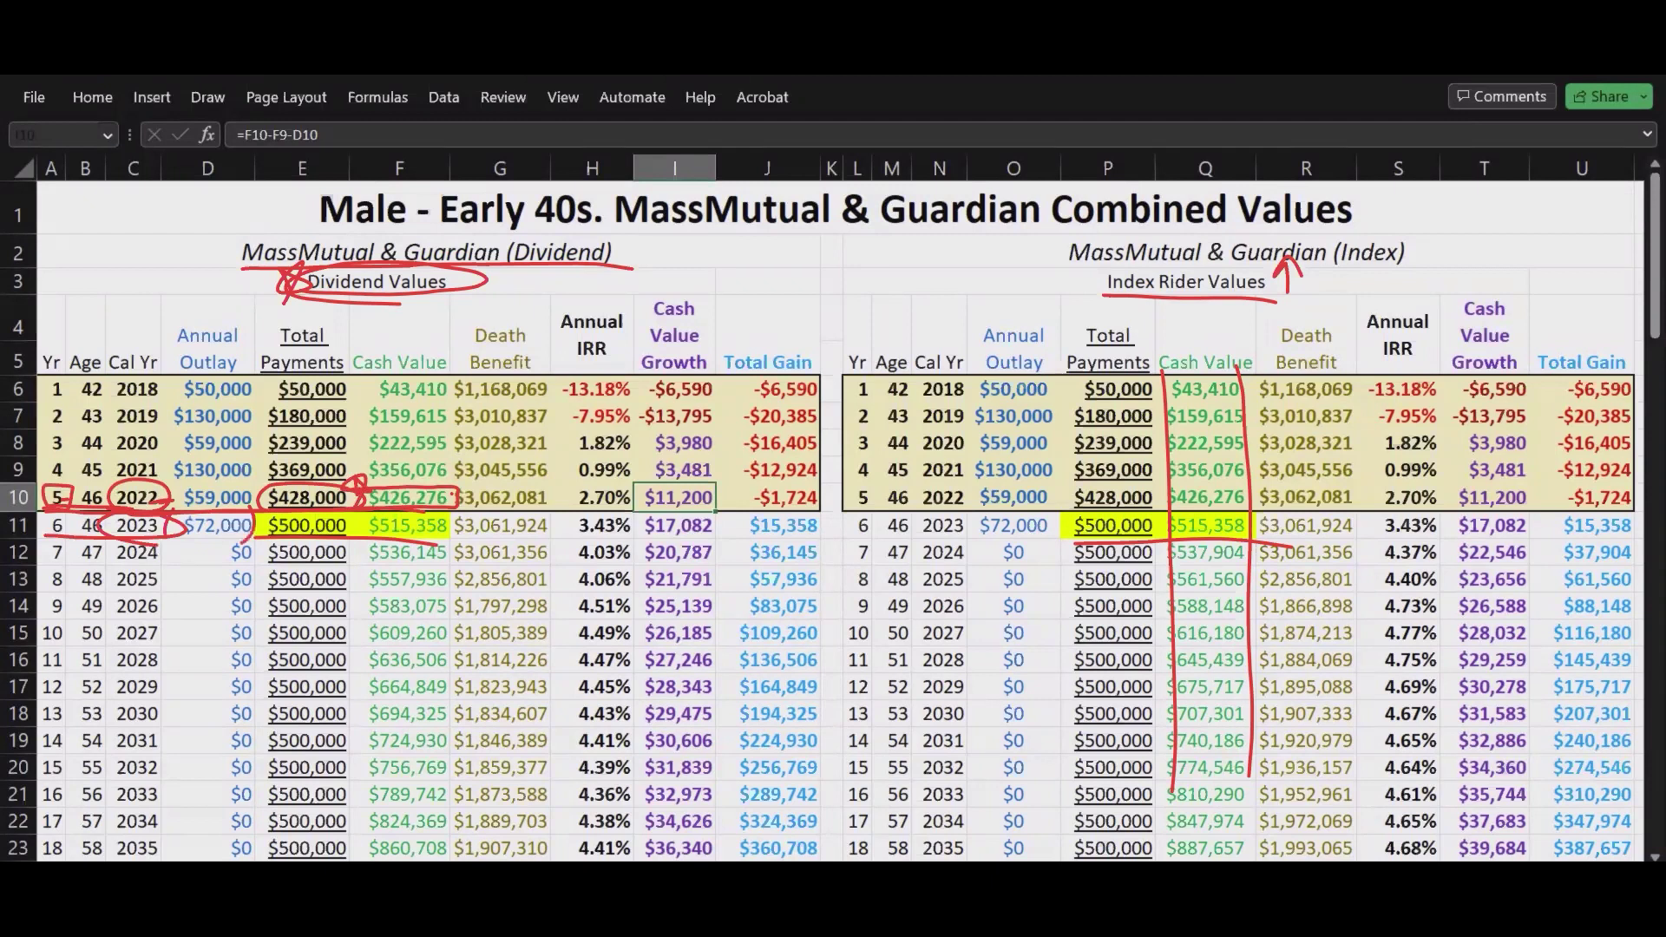
drag(170, 545, 459, 510)
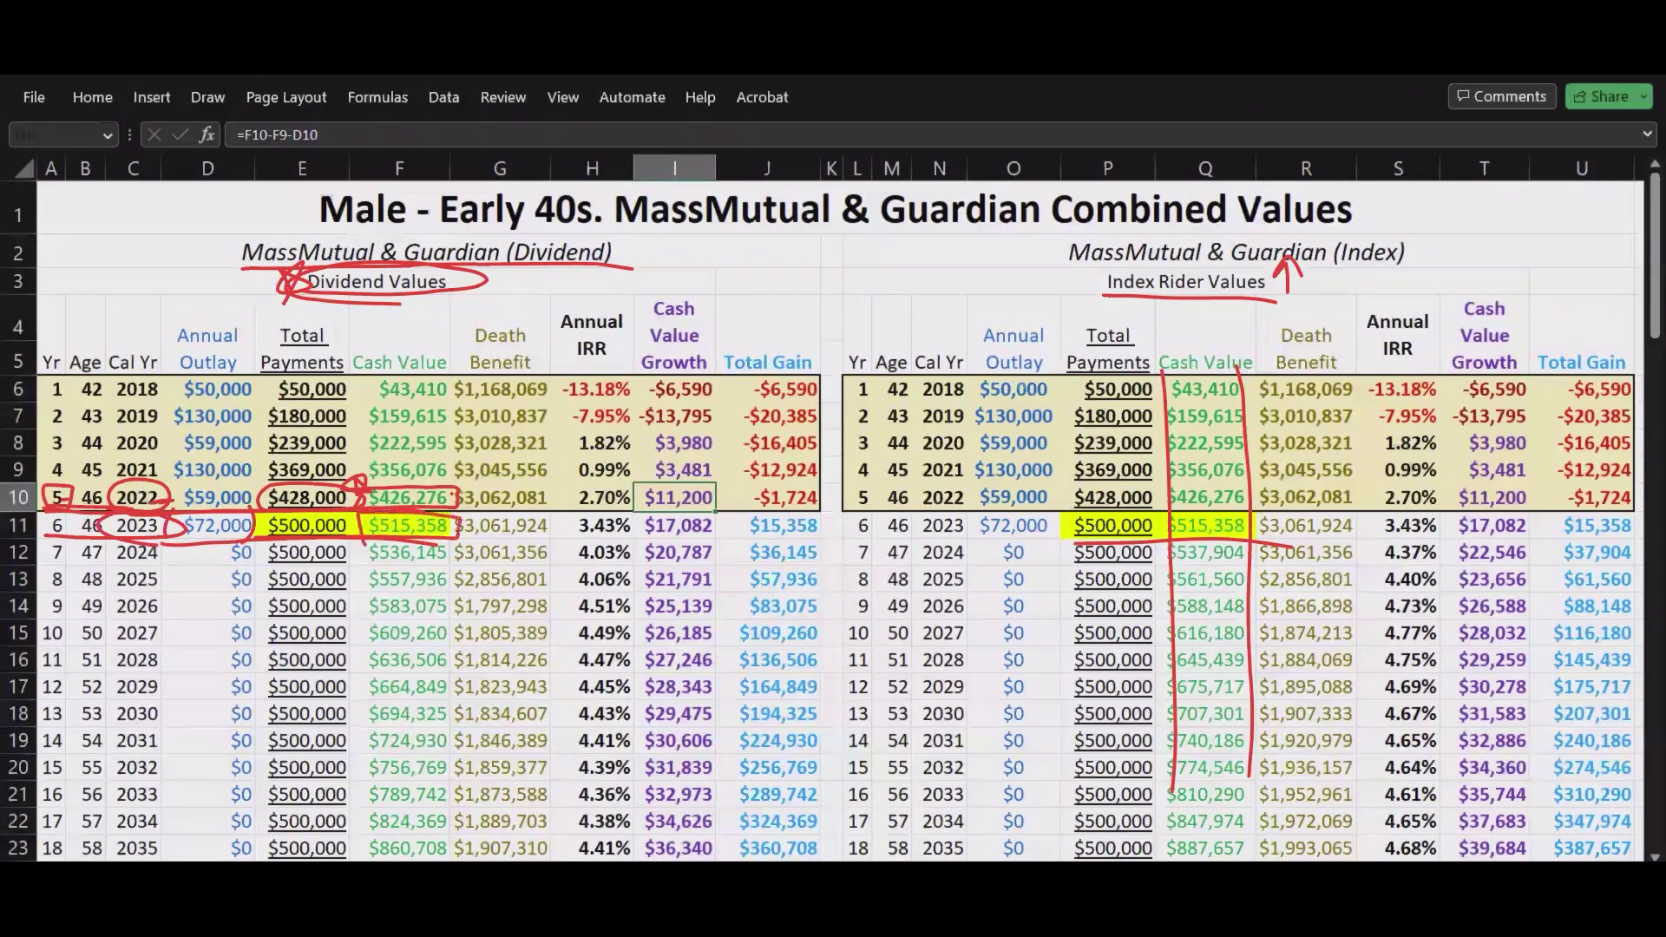
drag(245, 549, 253, 860)
drag(351, 539, 371, 861)
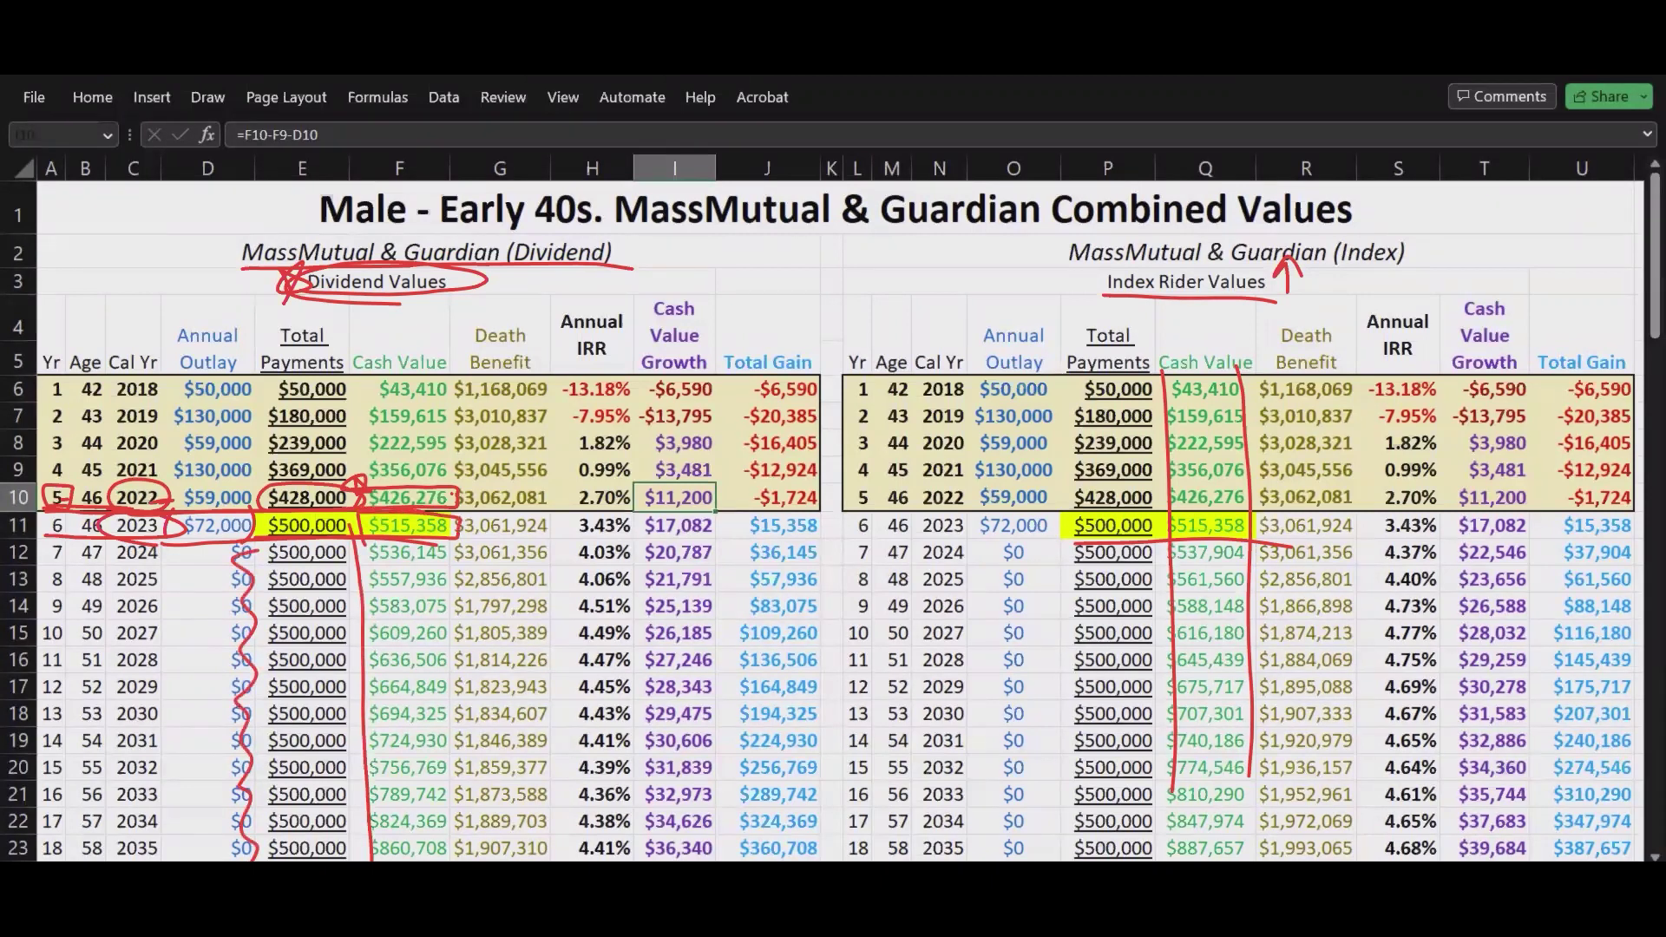
Box the dividend table's Death Benefit heading with its first two values, circle year 2, and underline the index table's year 2 death benefit.
mouse_move(458, 401)
mouse_down()
mouse_move(557, 375)
mouse_move(543, 322)
mouse_move(448, 335)
mouse_move(453, 403)
mouse_up()
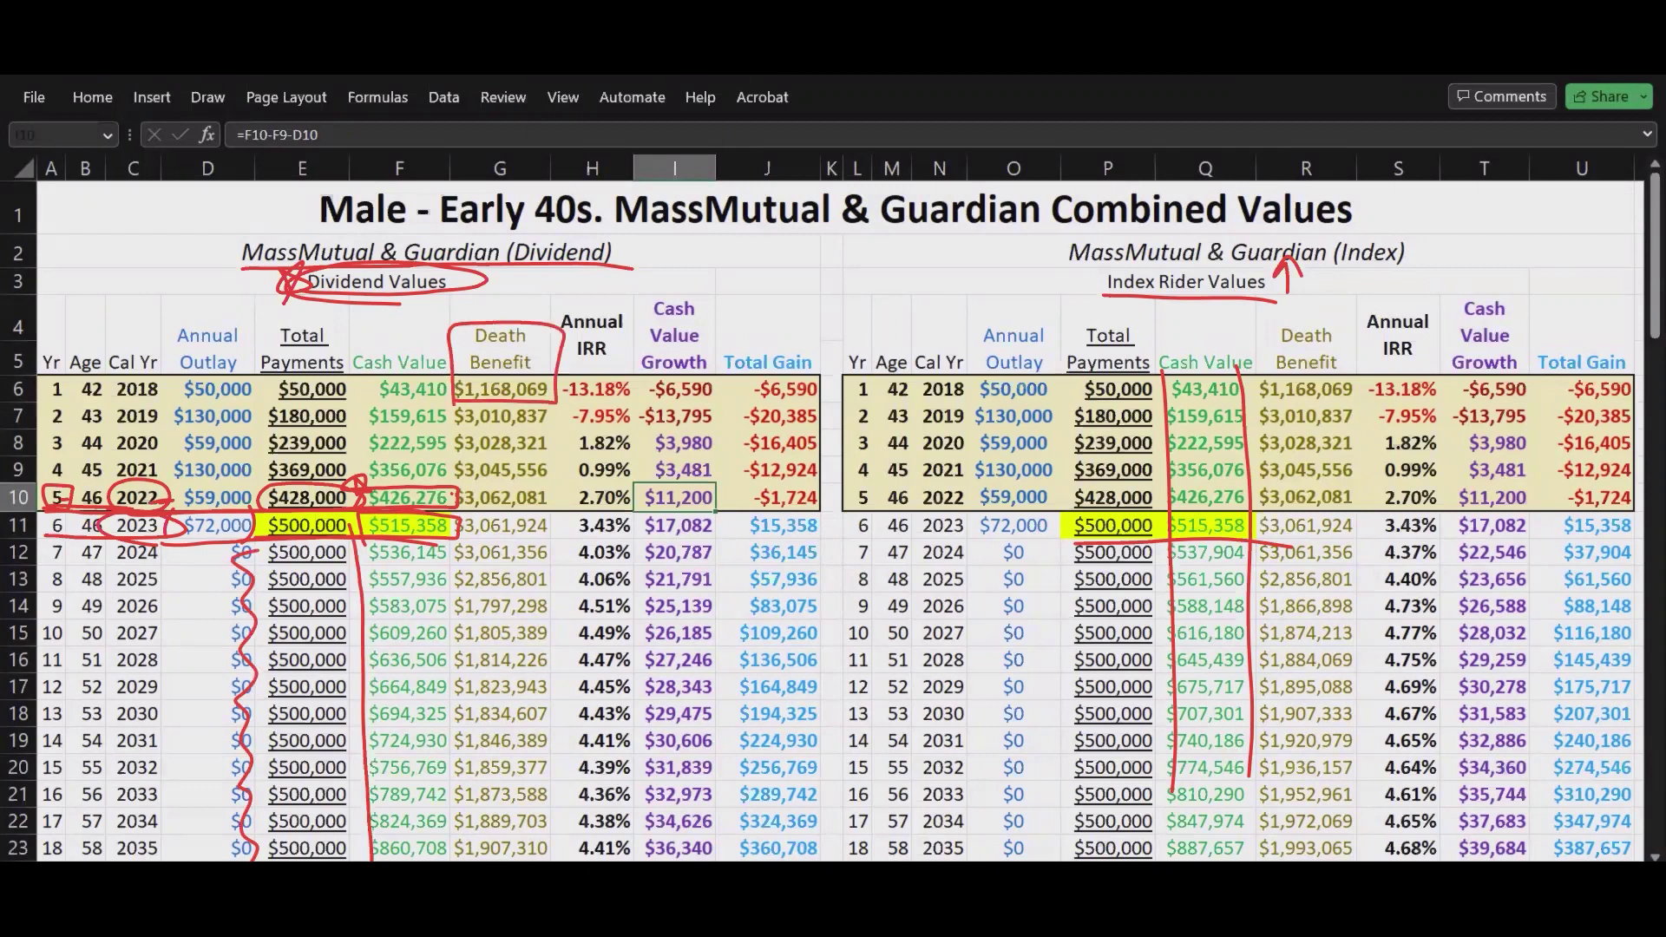
mouse_move(453, 405)
mouse_down()
mouse_move(451, 430)
mouse_move(488, 406)
mouse_up()
drag(1265, 426, 1354, 428)
mouse_move(62, 401)
mouse_down()
mouse_move(53, 432)
mouse_move(83, 394)
mouse_up()
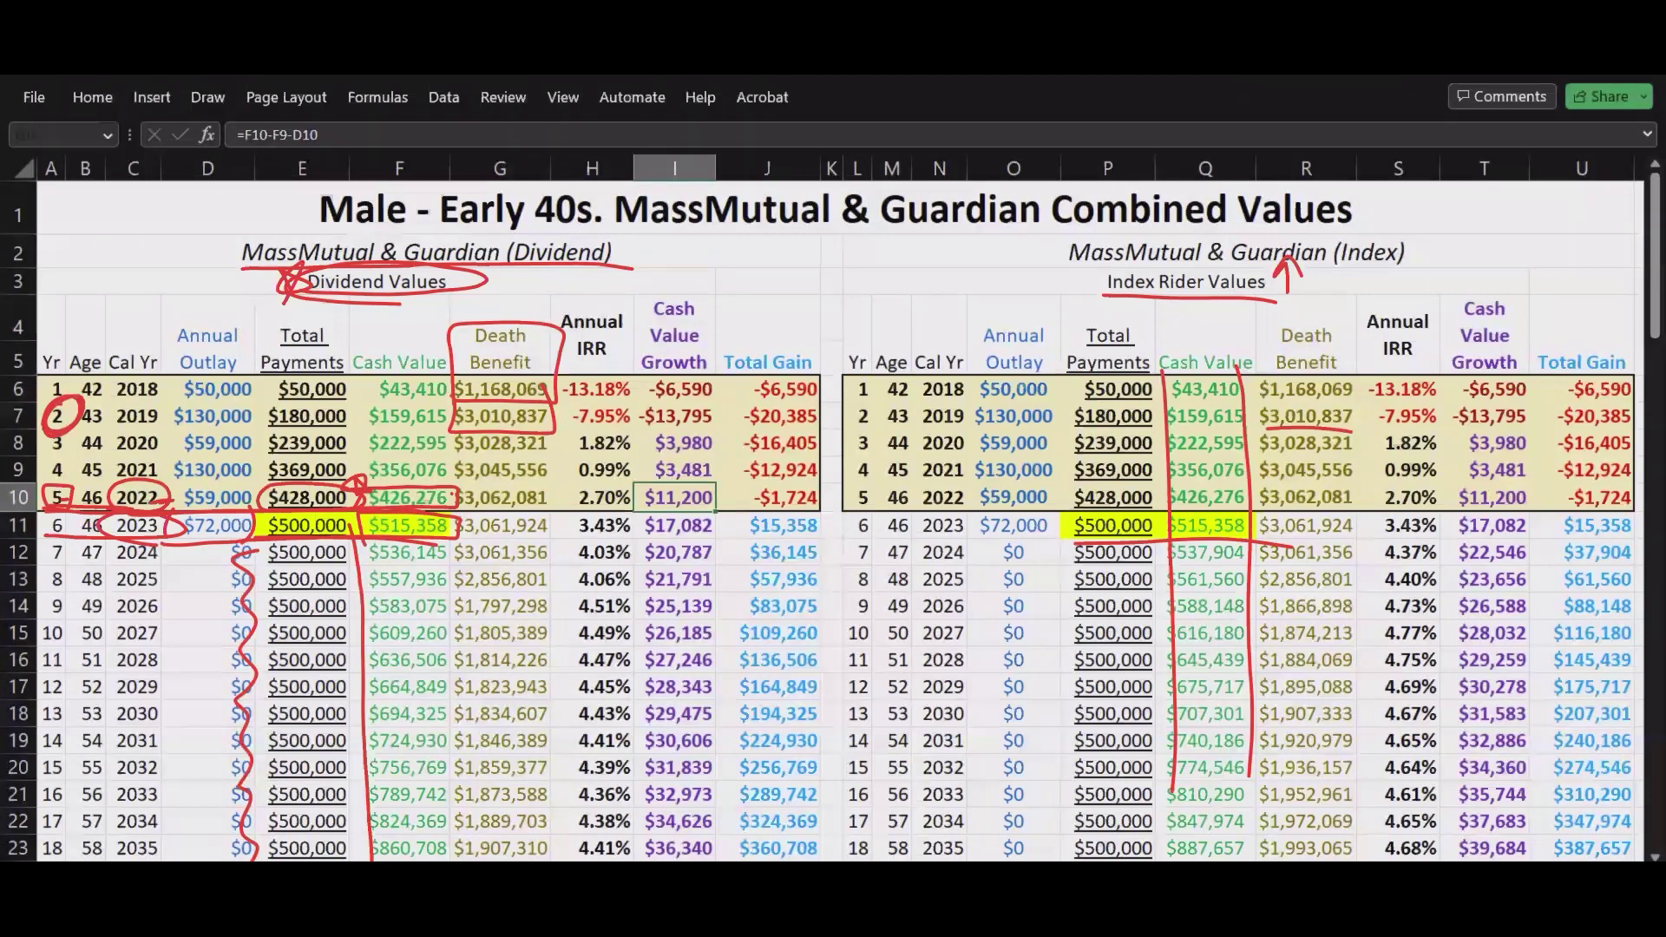
drag(450, 427, 570, 431)
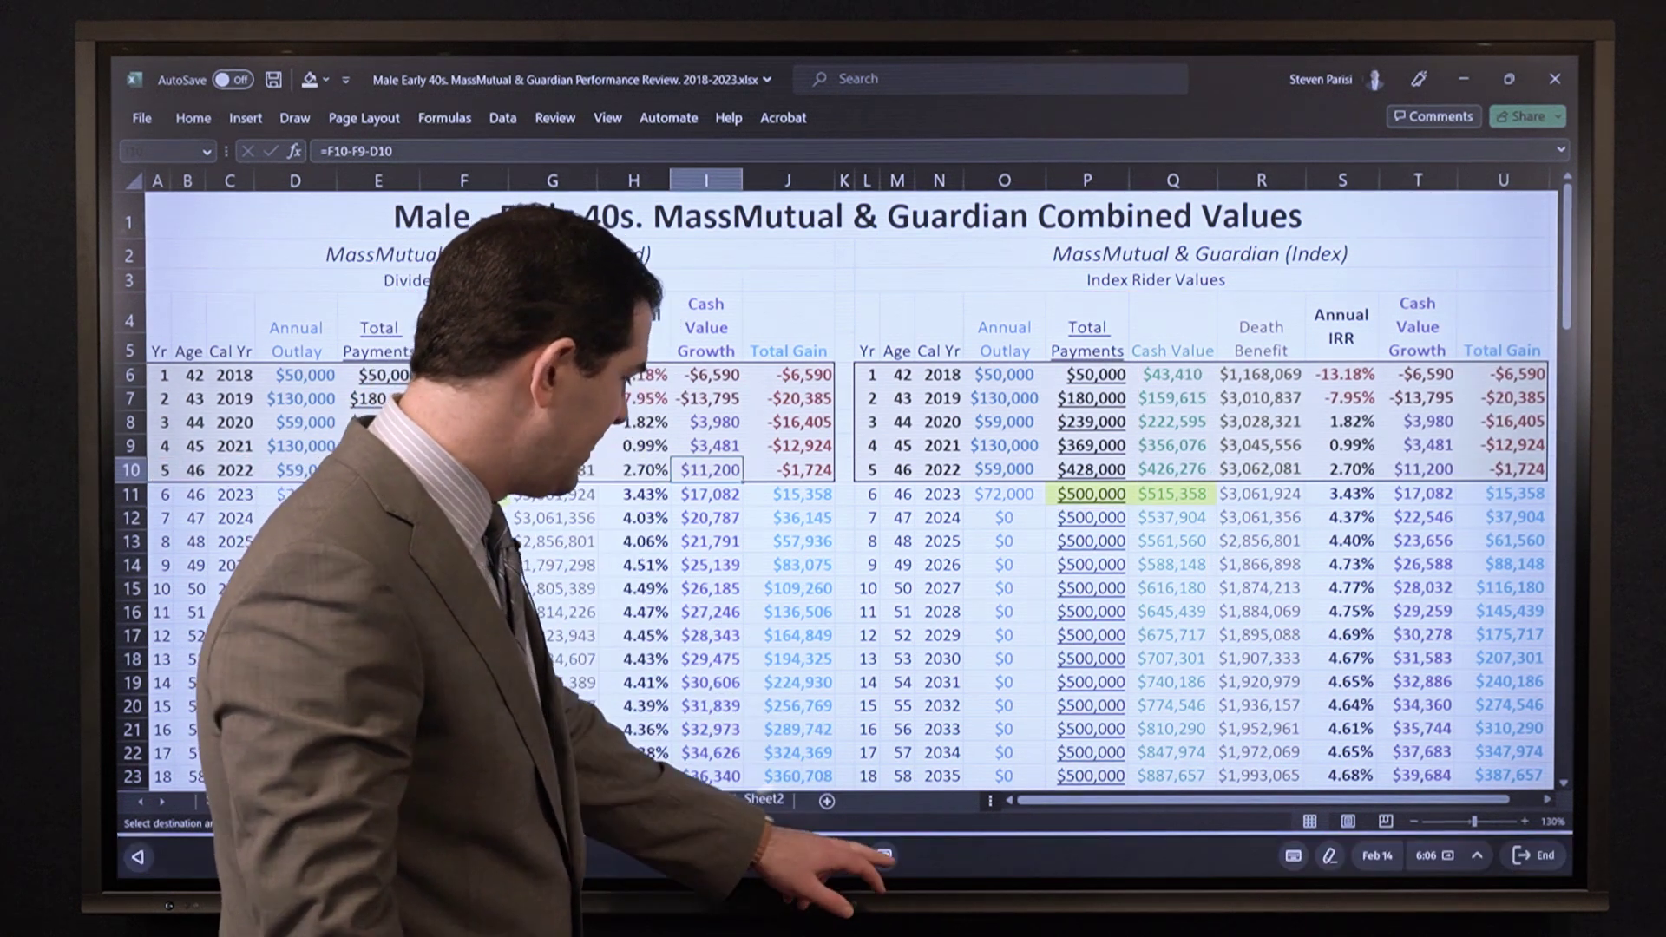
Switch from the combined values spreadsheet to the "January 2023 case studies" whiteboard with the policy review notes.
click(883, 876)
click(745, 580)
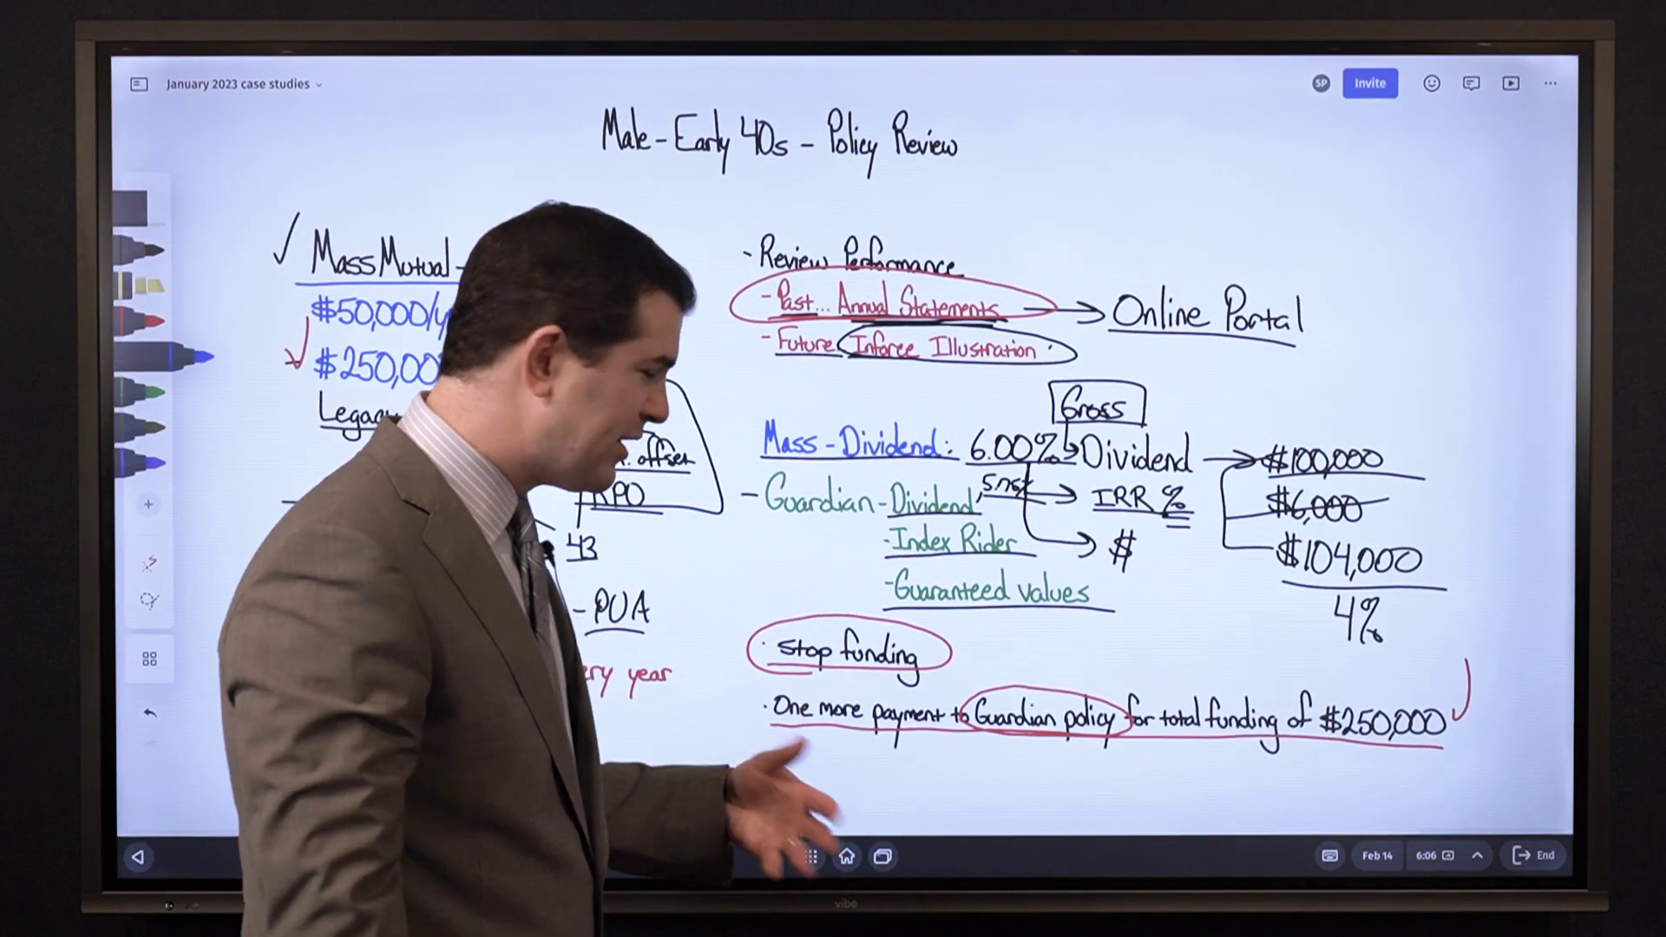